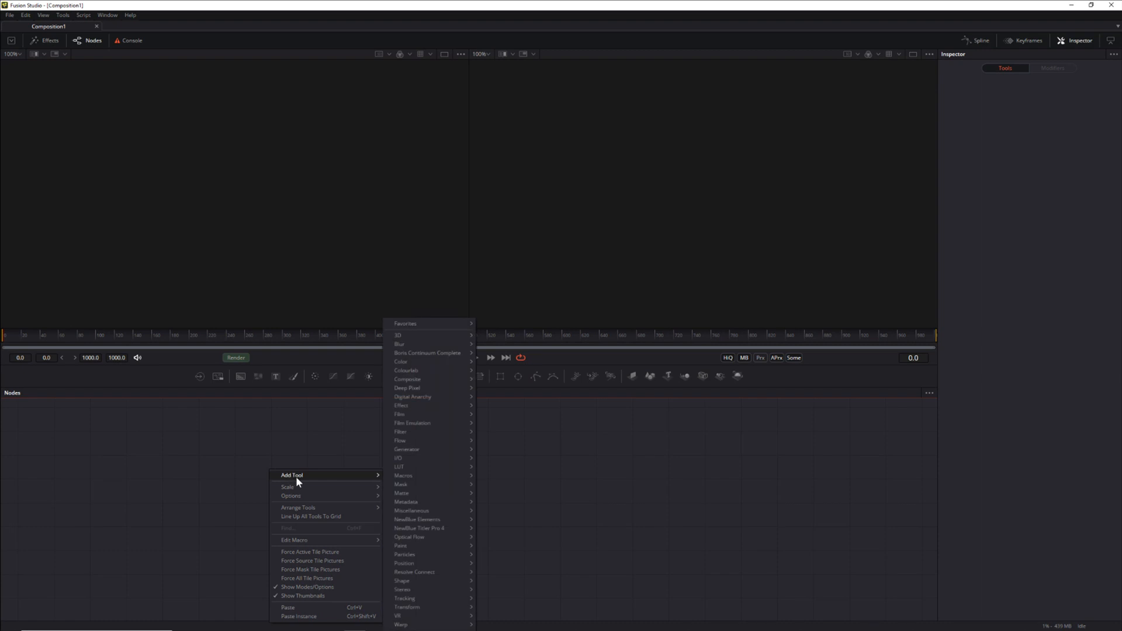
Step: Add a Loader node and load the videoblocks clip of young people travelling by cabriolet from the Clips to fusion folder
mouse_move(385, 474)
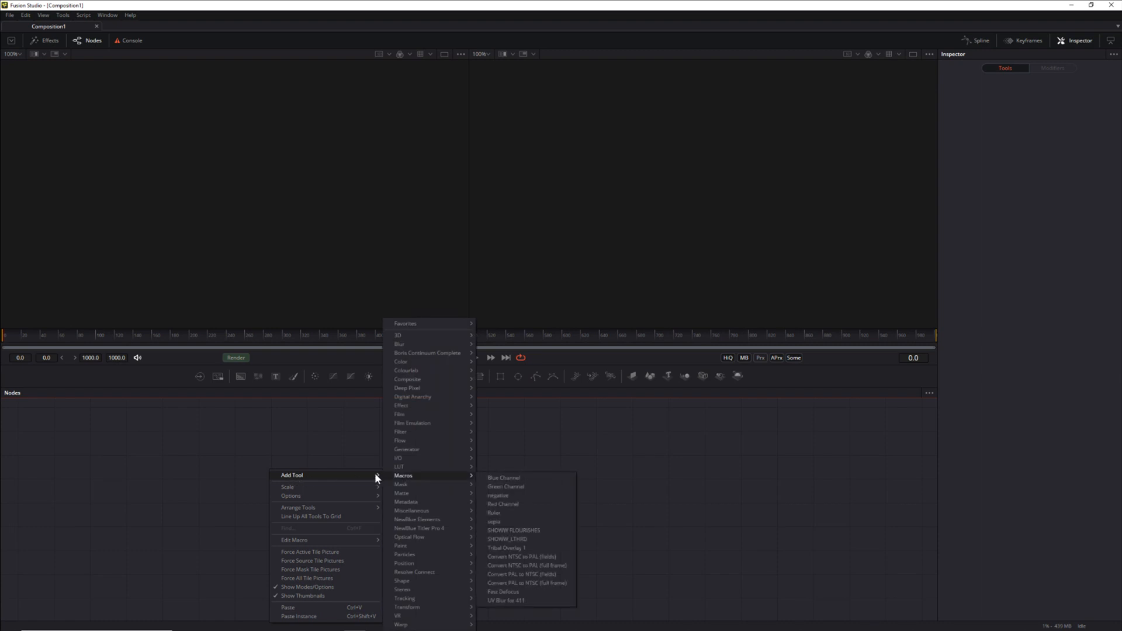
left_click(342, 449)
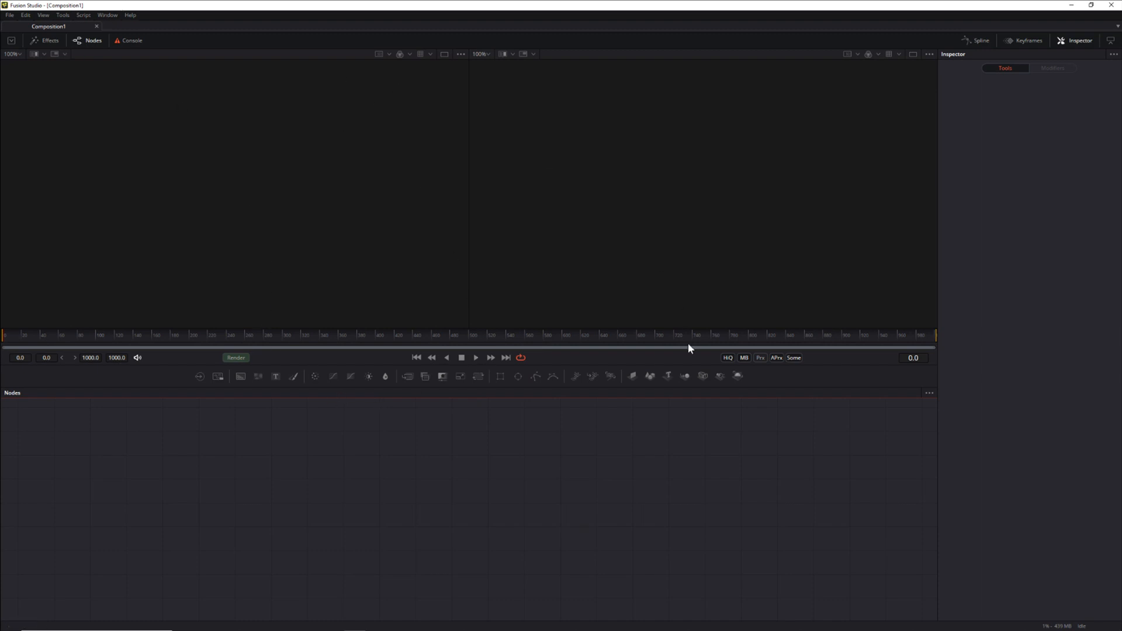
right_click(277, 437)
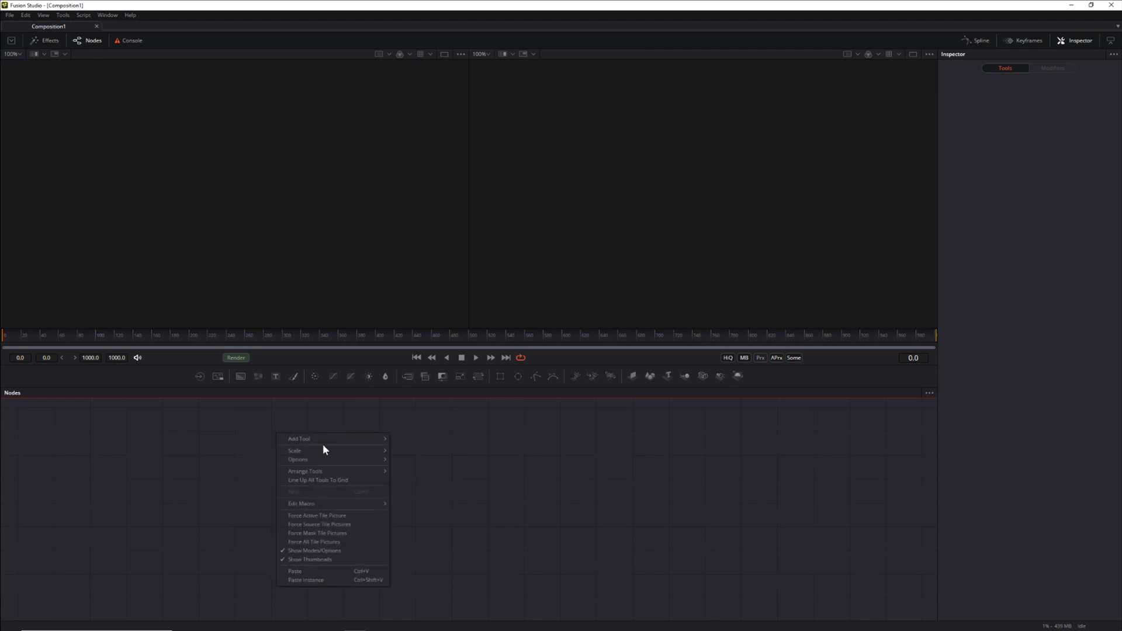
mouse_move(325, 440)
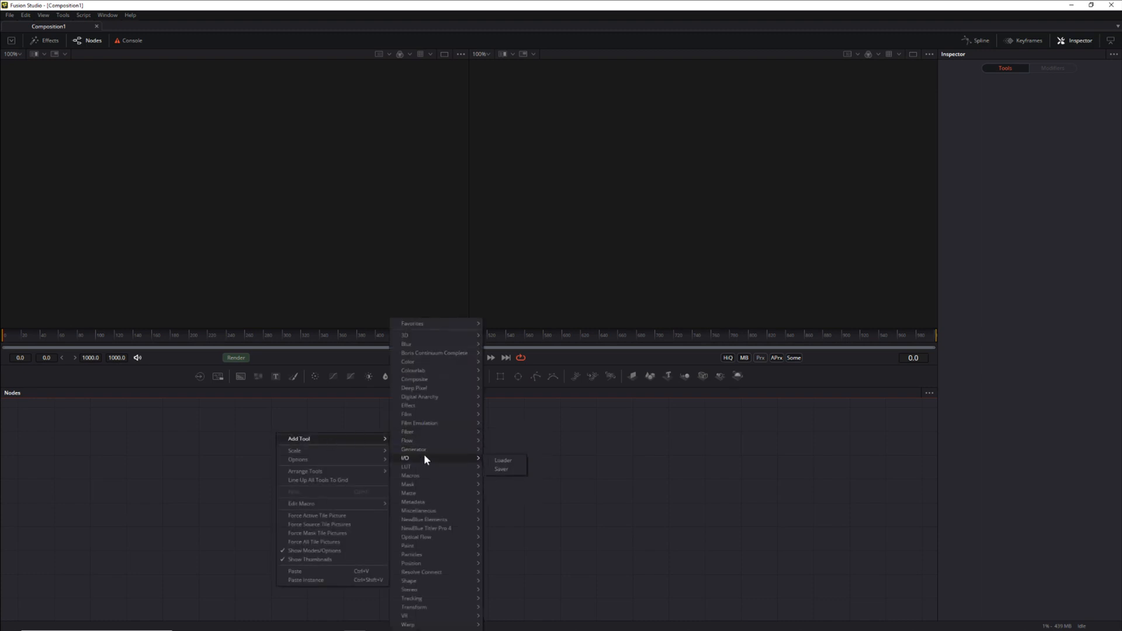
mouse_move(454, 457)
left_click(514, 461)
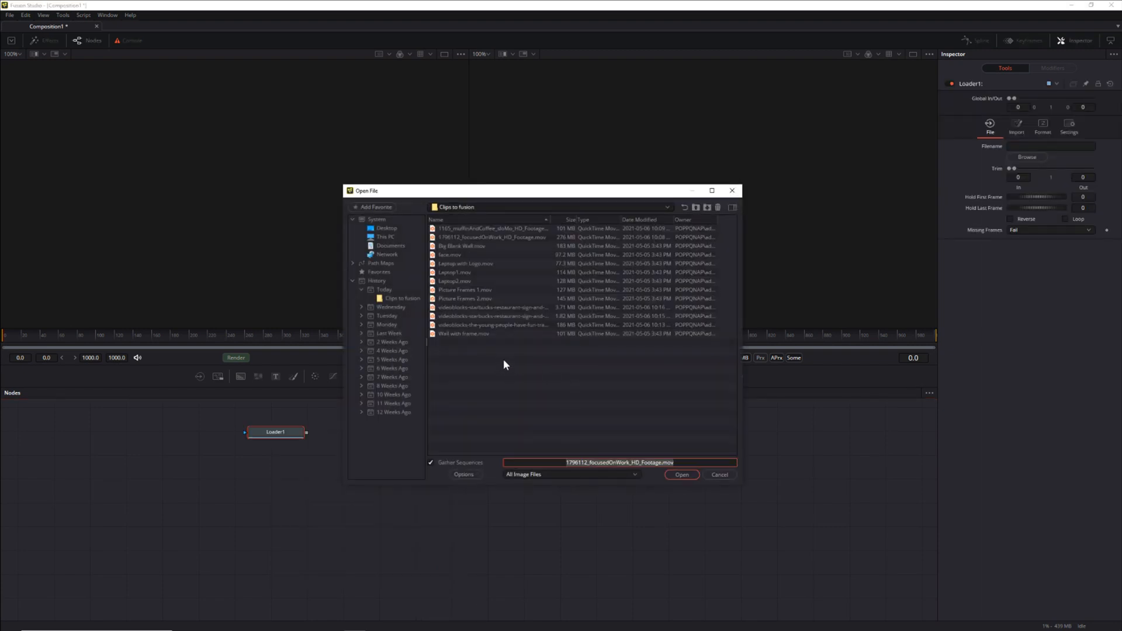
left_click(523, 325)
left_click(681, 474)
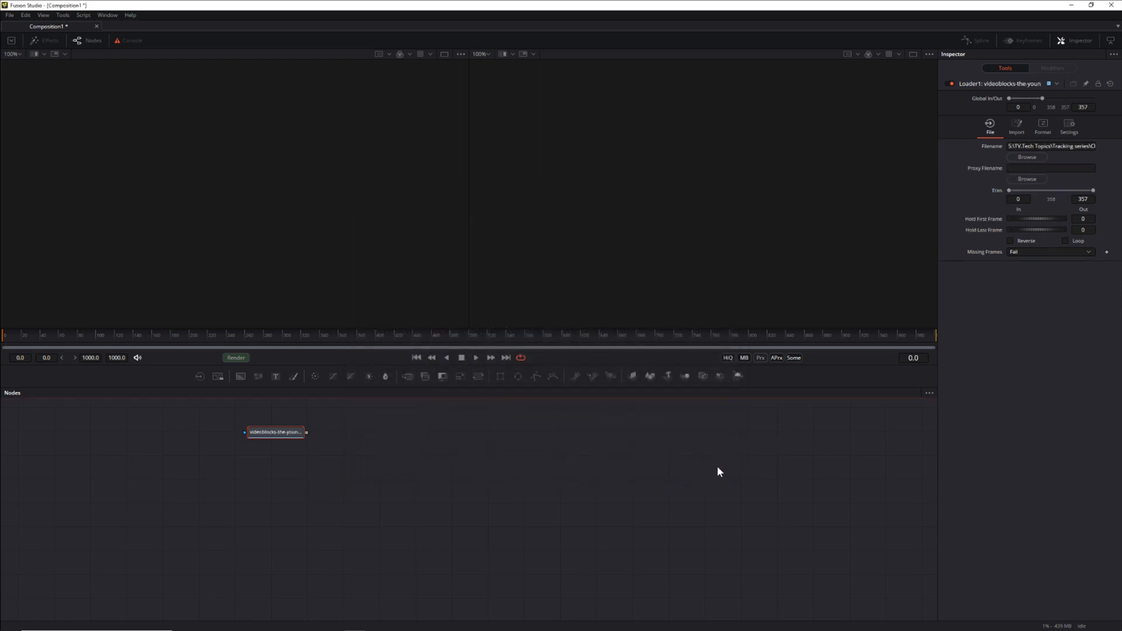
Step: Display the loaded clip in the second viewer and scale the image so the whole frame fits
left_click_drag(245, 436, 663, 245)
scroll(710, 202, "down", 5)
scroll(633, 198, "up", 2)
scroll(668, 192, "down", 1)
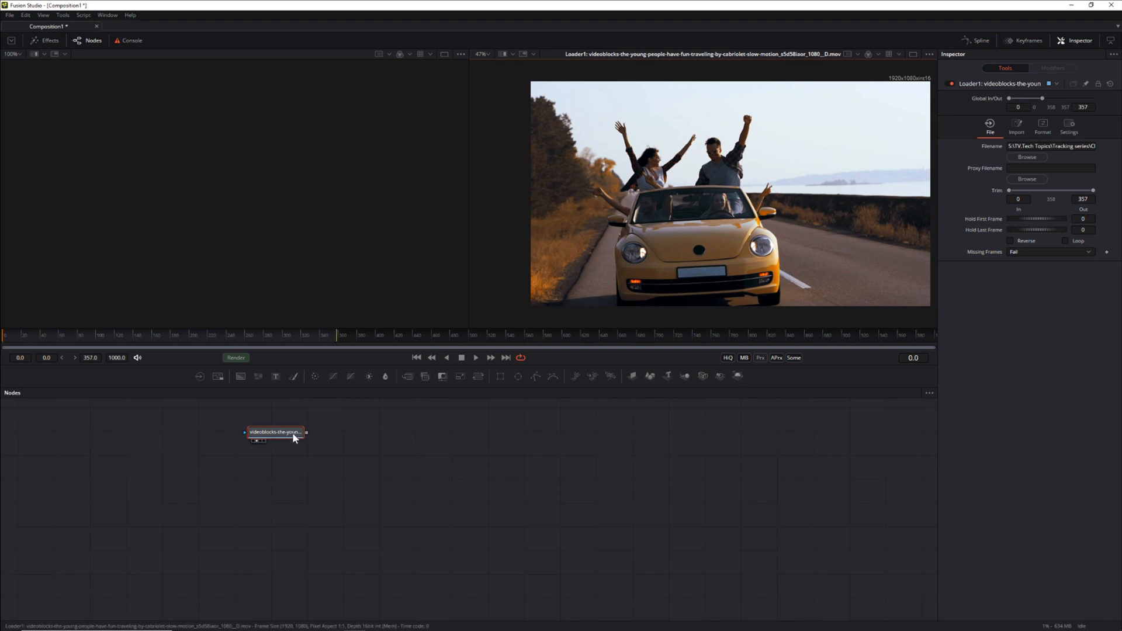
Step: Match the composition's time range to the loaded clip so that its global end is 358
mouse_move(293, 436)
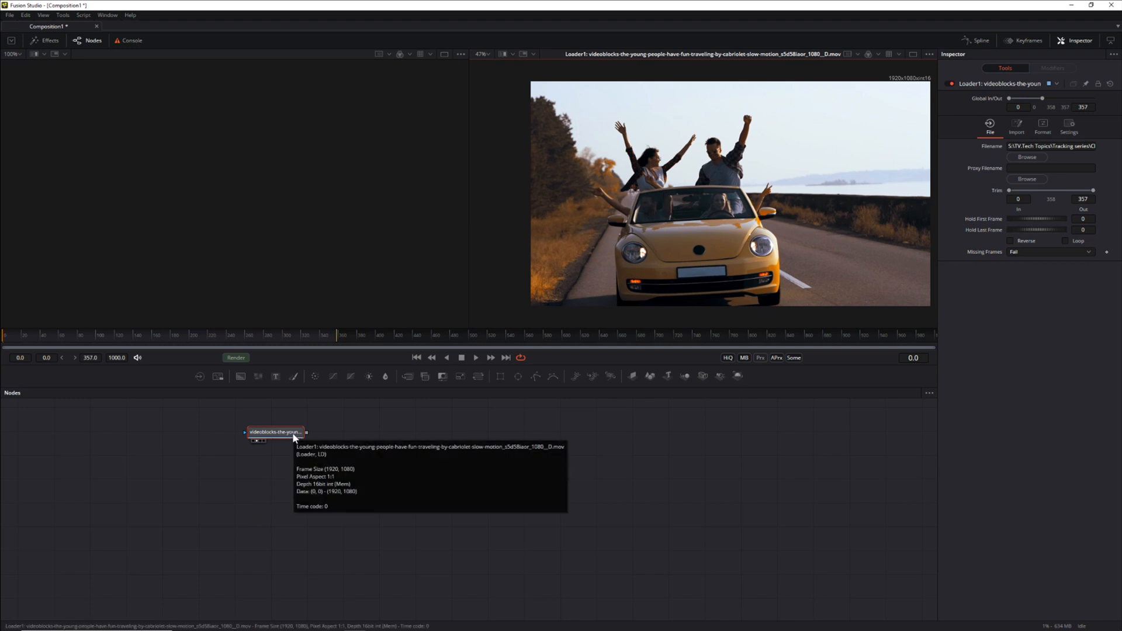
left_click(293, 433)
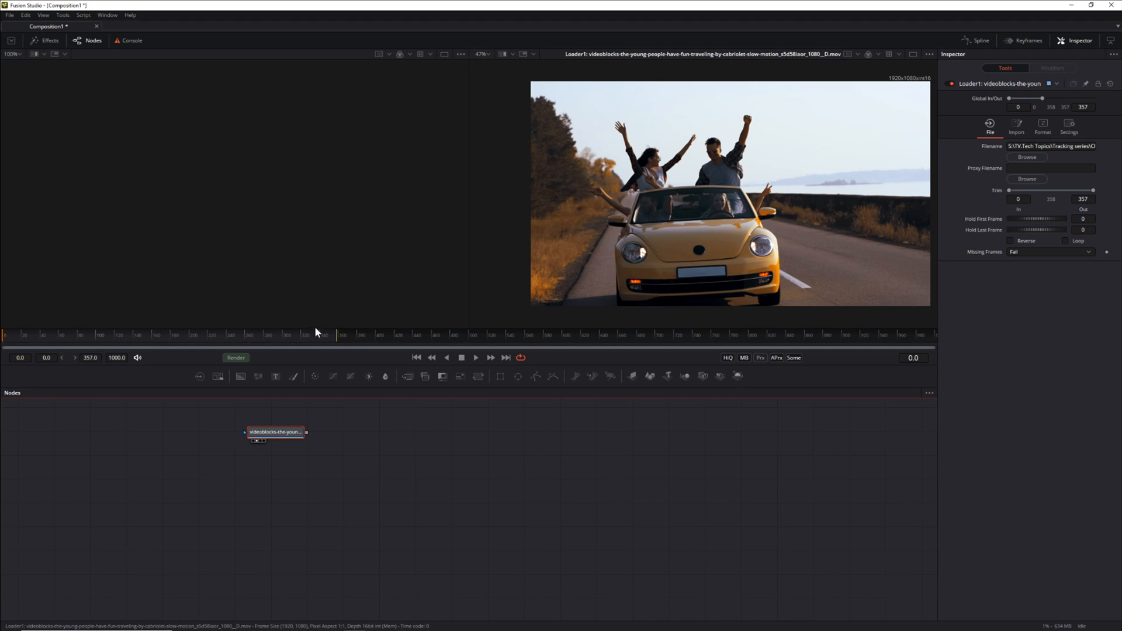
left_click_drag(319, 329, 322, 332)
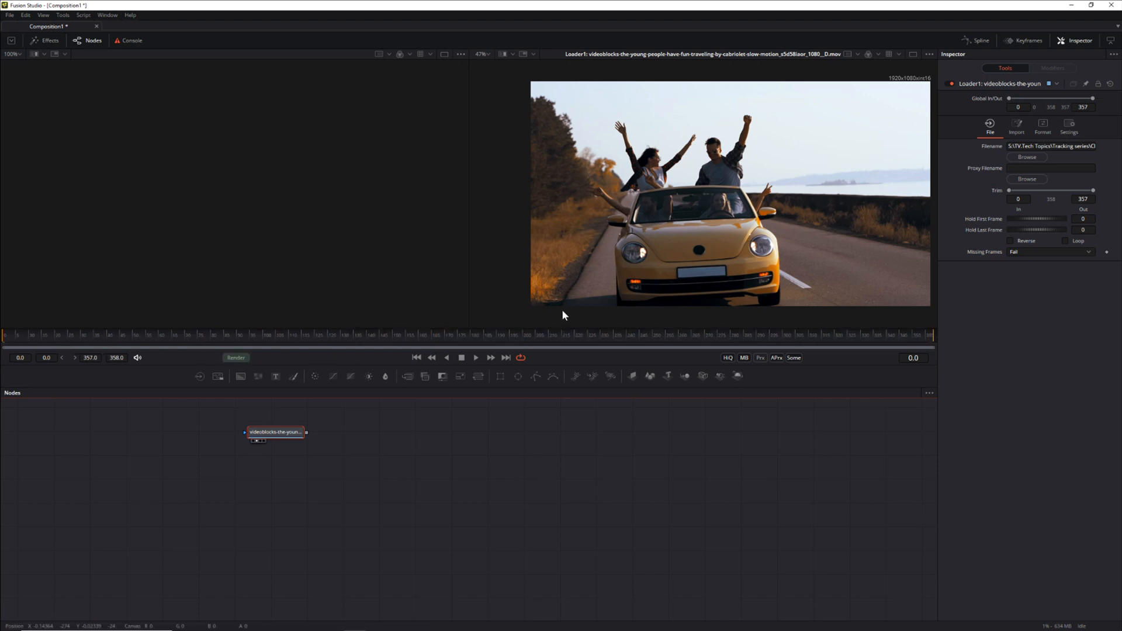
left_click_drag(267, 433, 269, 432)
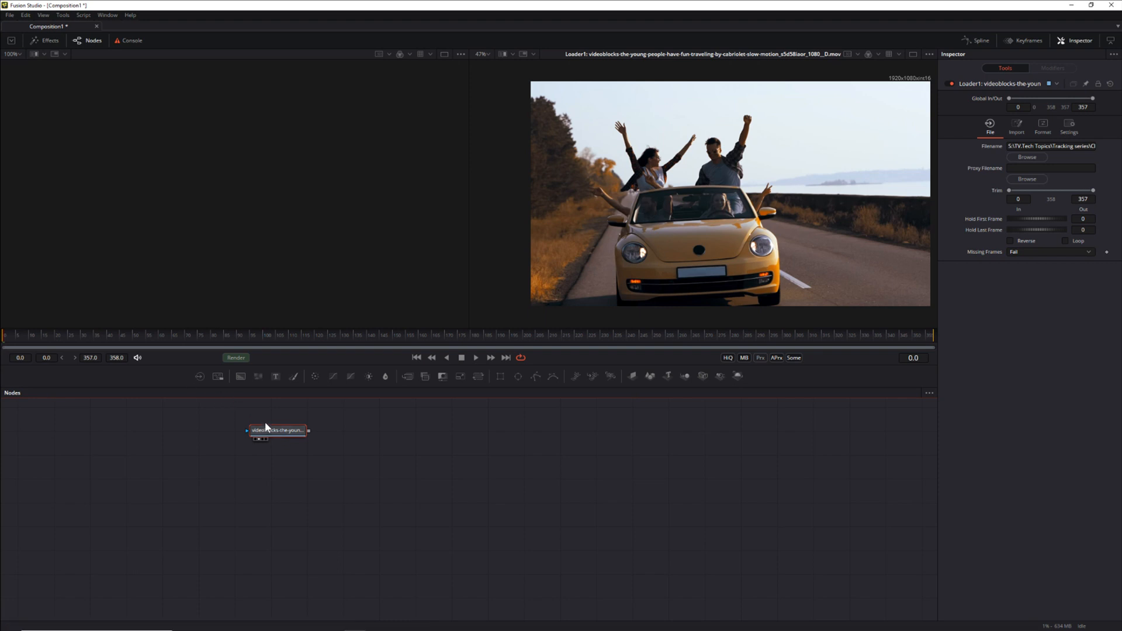
Step: Play the clip to examine how the car moves across the frame, and return to frame 0
key("space")
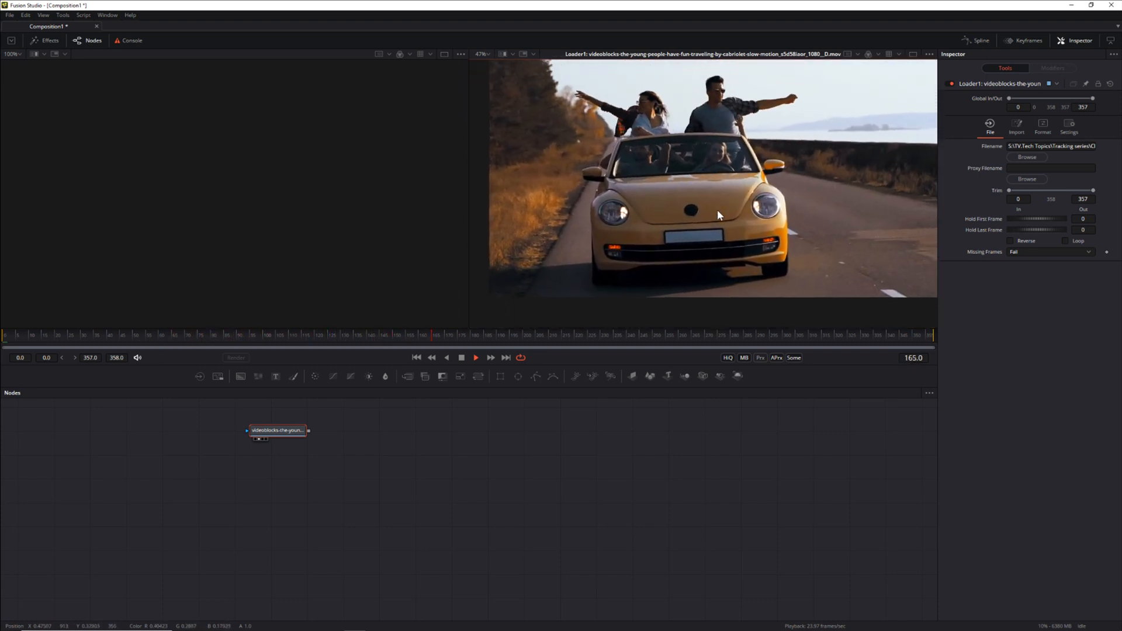
scroll(797, 184, "down", 4)
left_click_drag(741, 208, 676, 235)
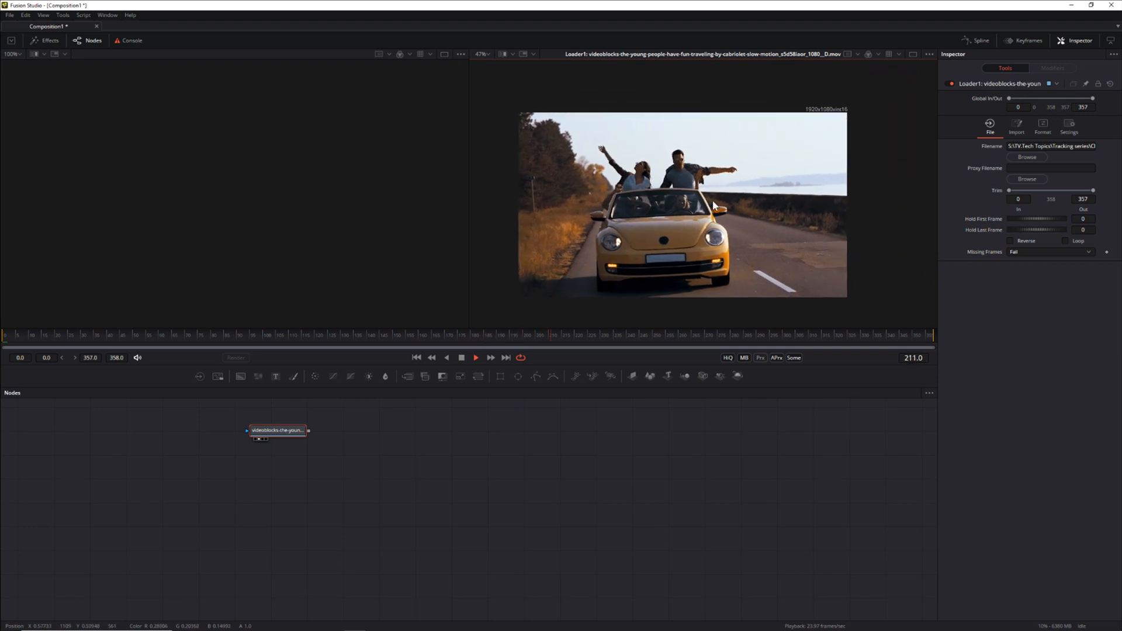
scroll(710, 222, "up", 2)
mouse_move(733, 206)
left_mouse_down()
mouse_move(759, 188)
mouse_move(743, 212)
left_mouse_up()
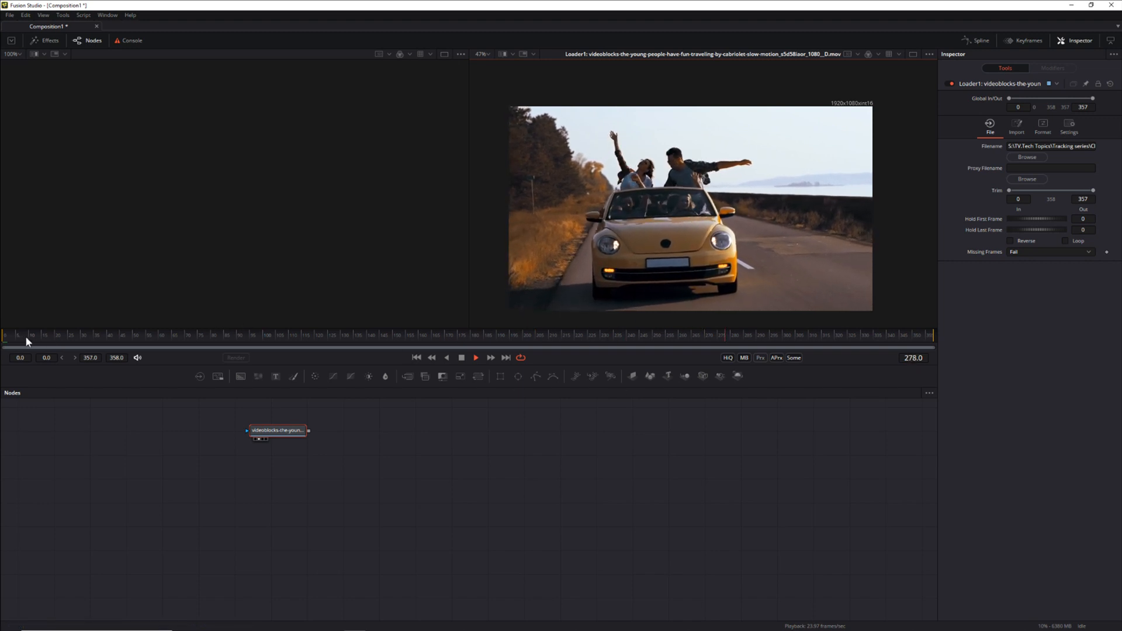
key("space")
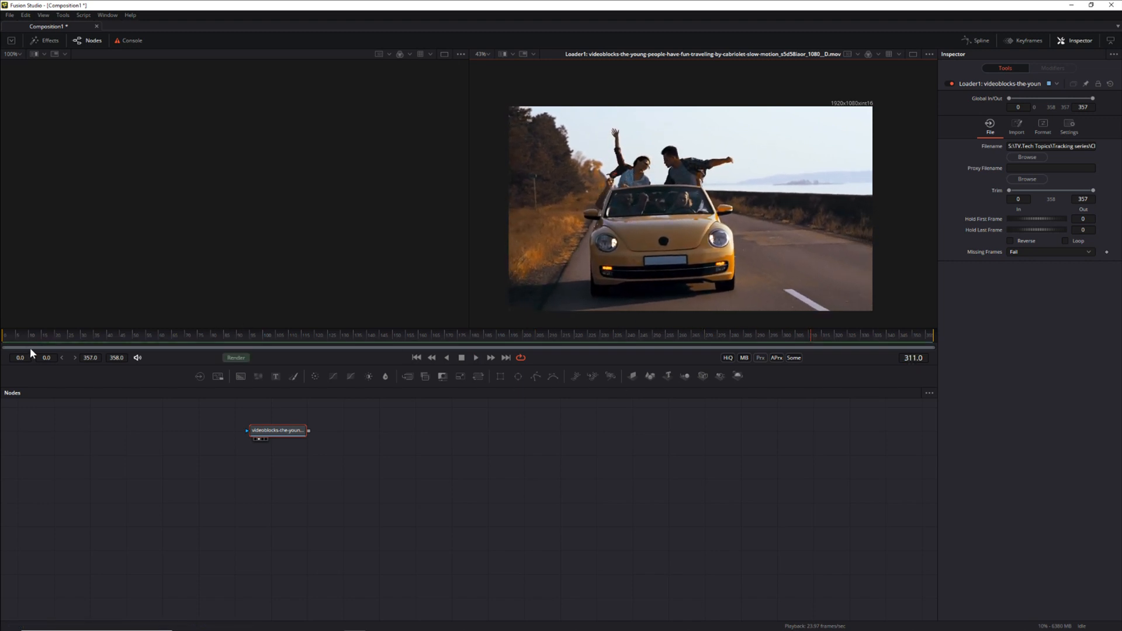
left_click_drag(27, 338, 4, 338)
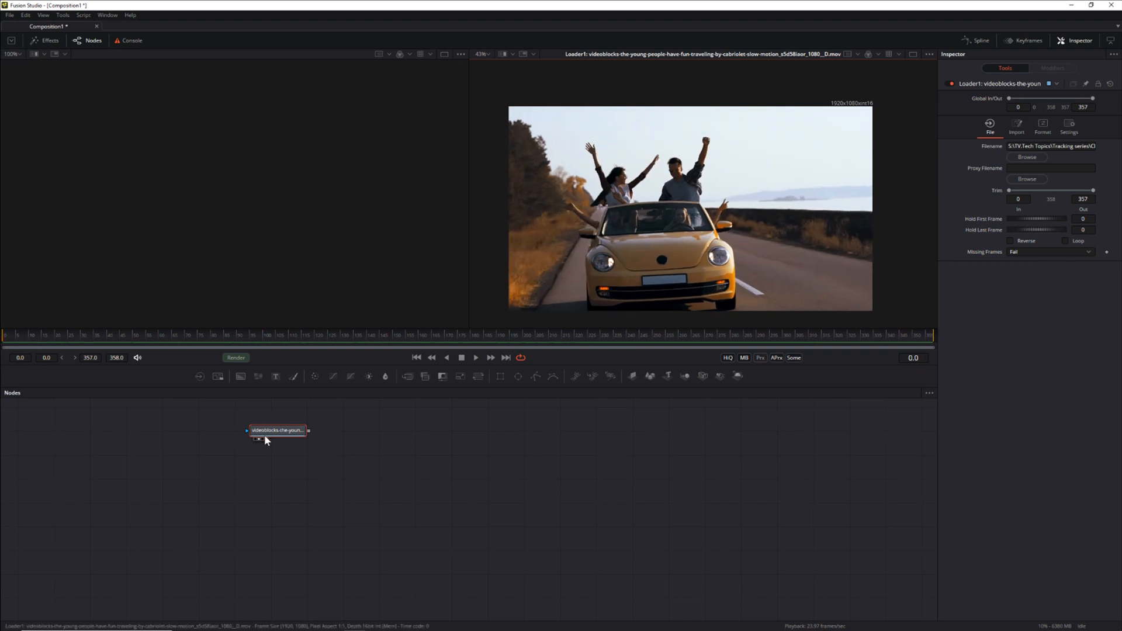
Step: Add a Tracker node after the loader and display it in the second viewer
key("ctrl+space")
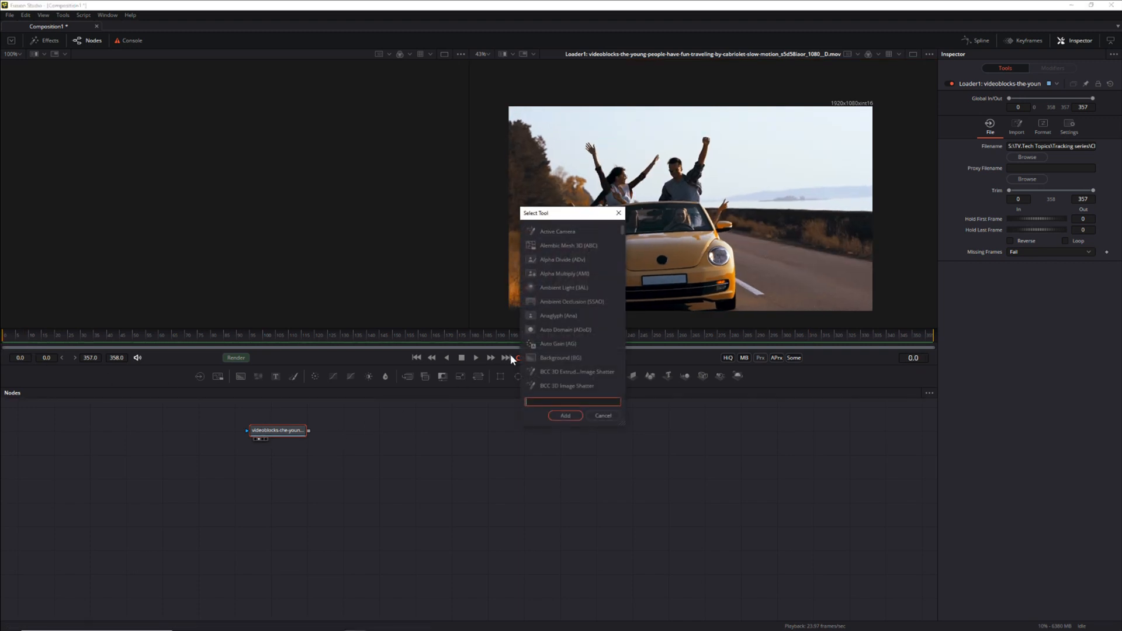
type("tra")
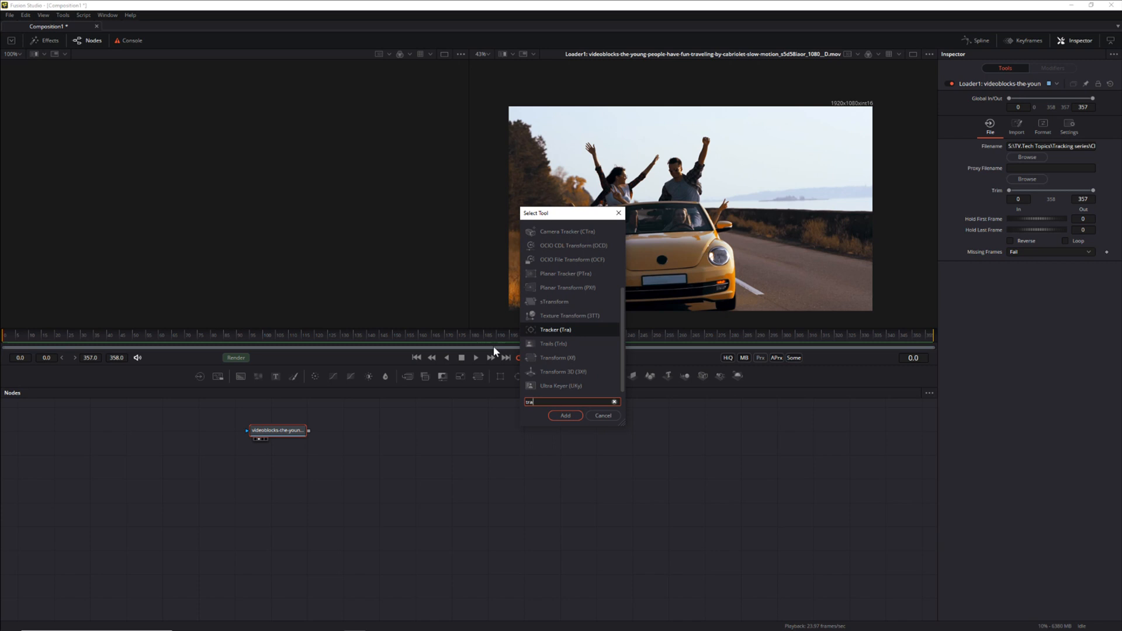
key("Return")
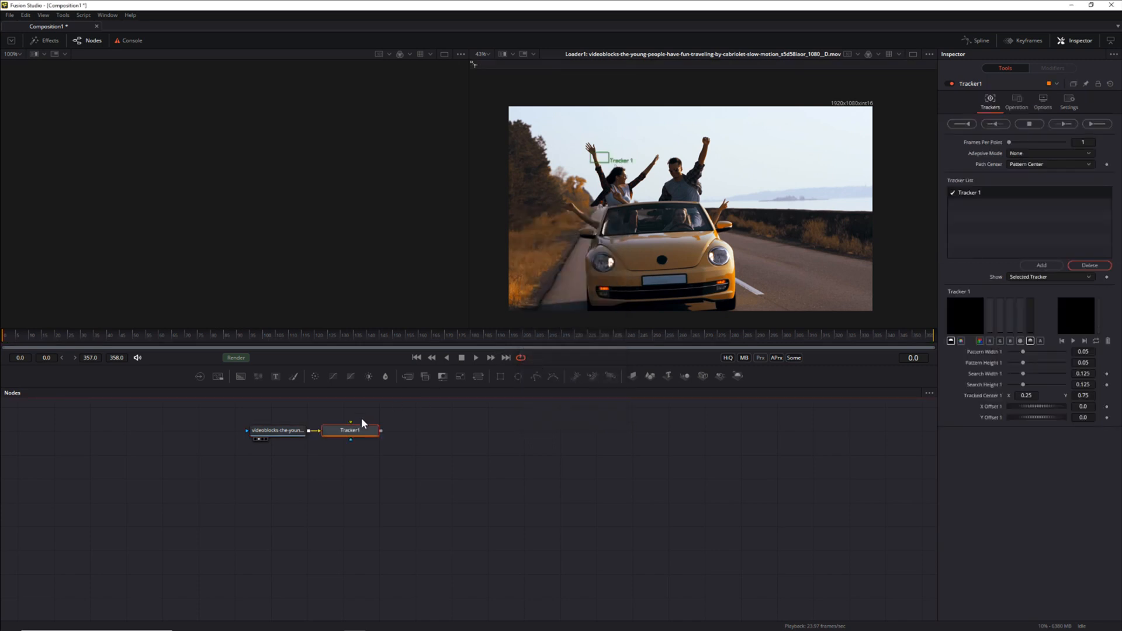
key("2")
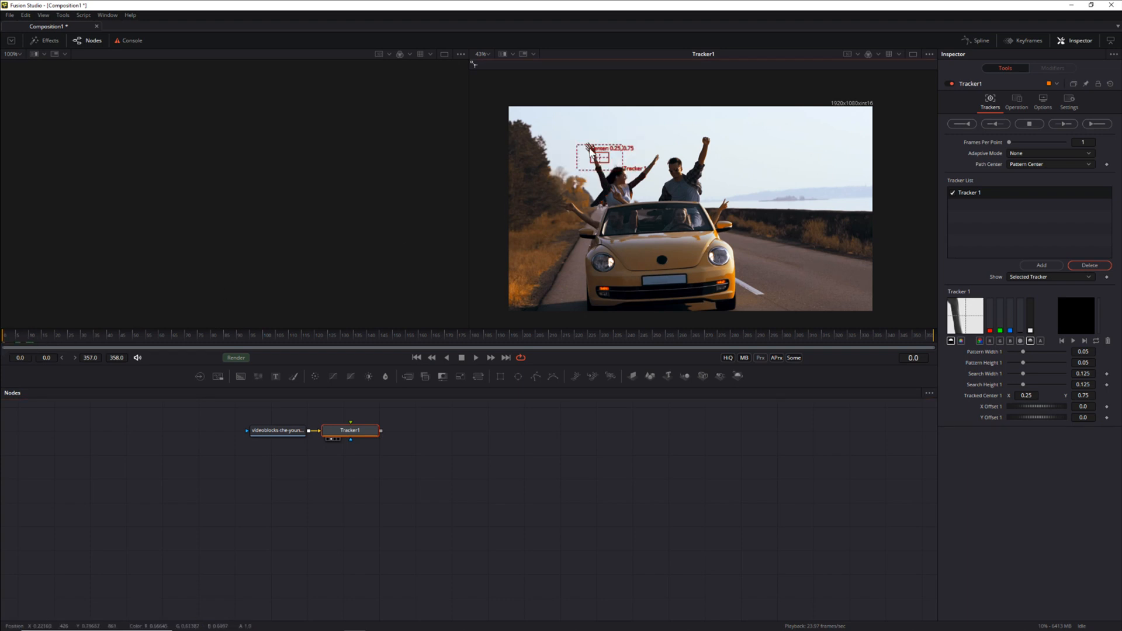
Step: Fit Tracker 1's pattern over the dark round emblem on the car's hood and track forward through the whole clip
left_click_drag(592, 155, 653, 255)
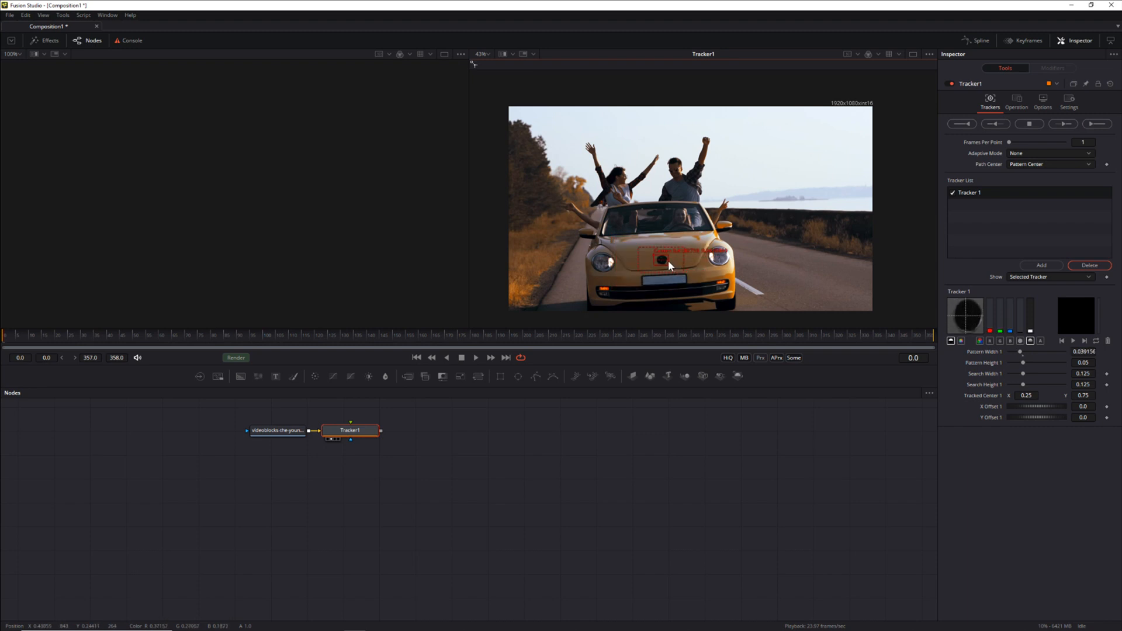
left_click_drag(661, 257, 655, 255)
left_click(1098, 124)
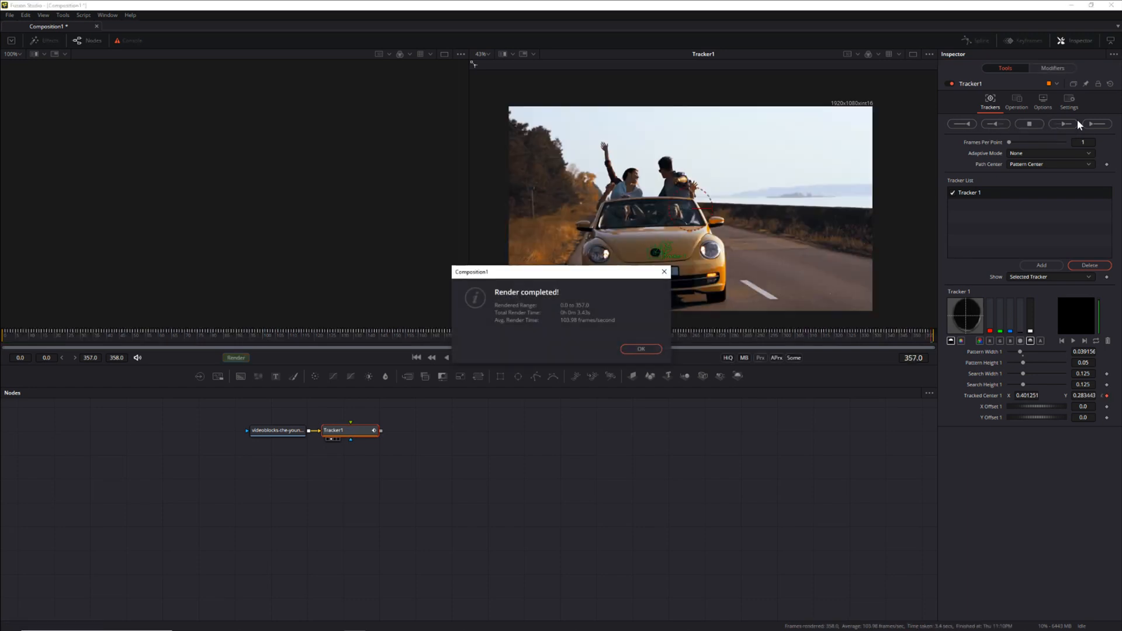
left_click(641, 349)
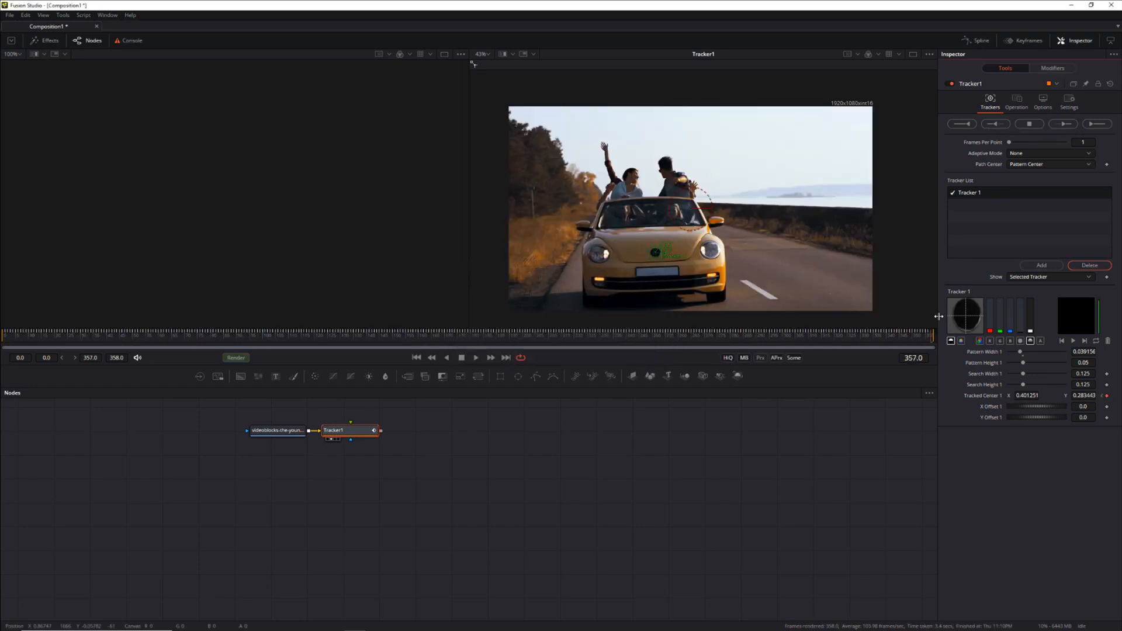
Step: Return to frame 0 and set the tracker's operation to Match Move with BG only as the merge
left_click_drag(933, 342, 2, 368)
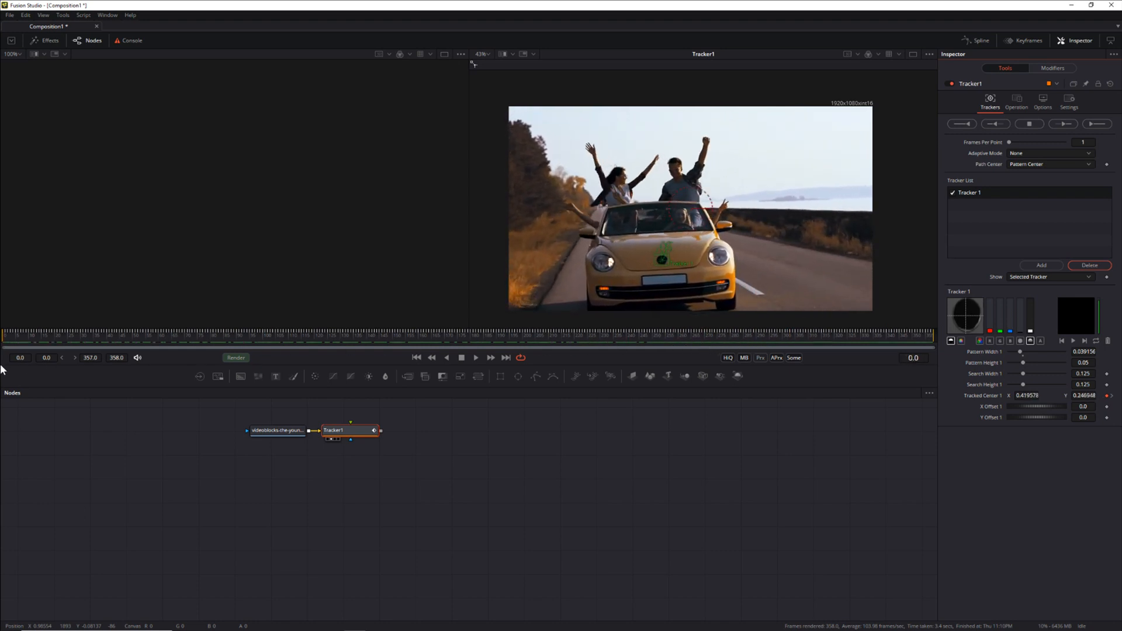
left_click(1025, 104)
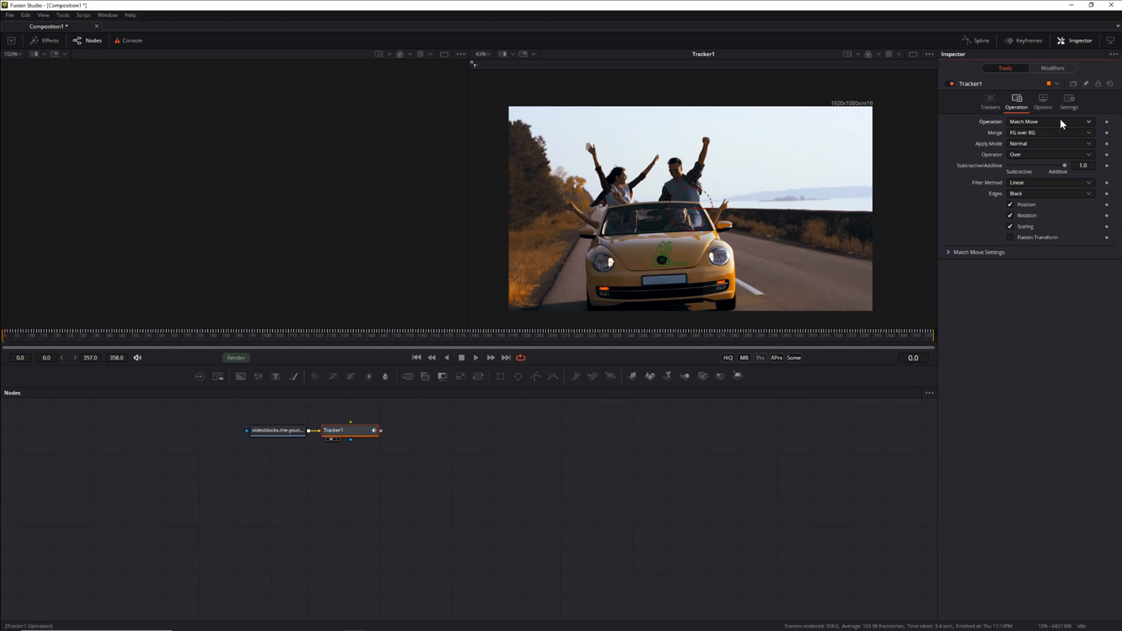
left_click(1058, 134)
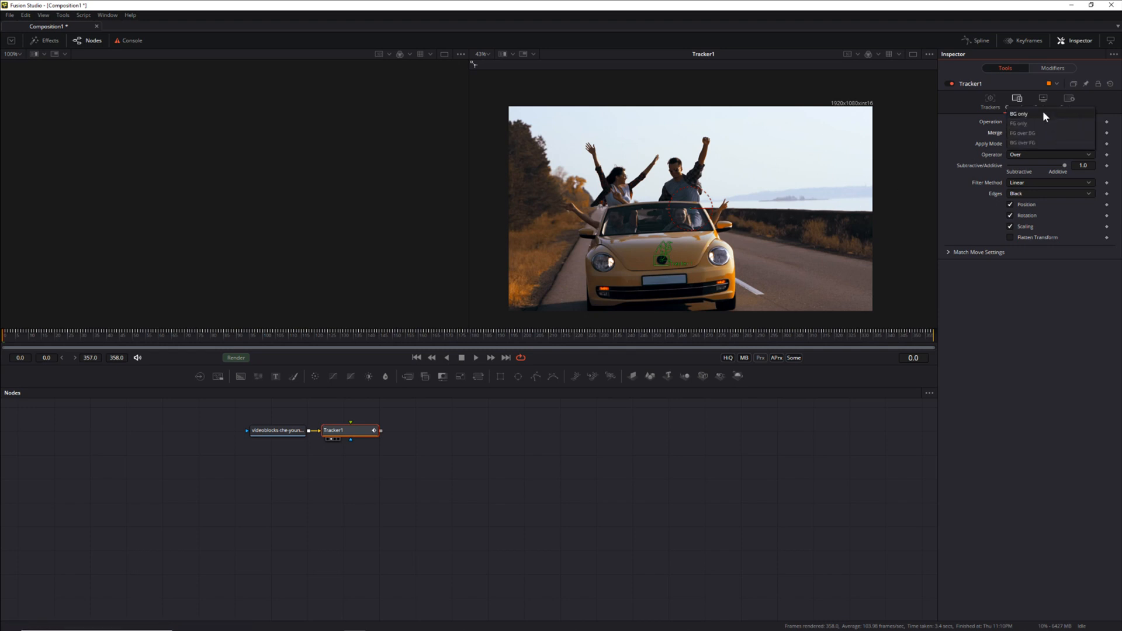
left_click(1043, 113)
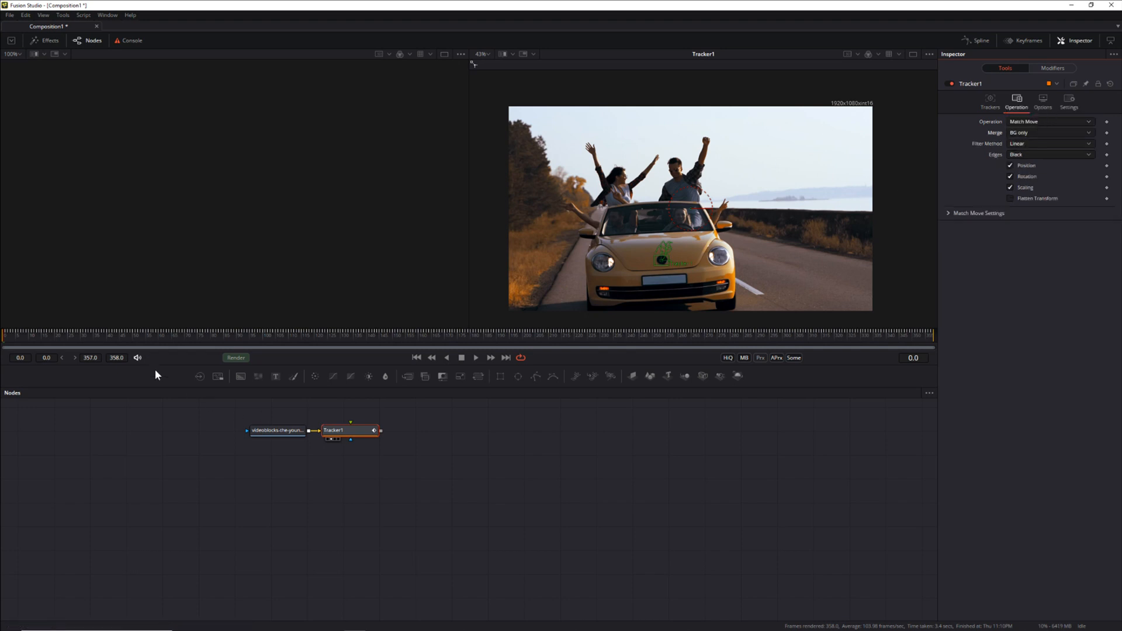
Step: Play the match-moved clip to check how steady the car's emblem stays, and return to frame 0
left_click(475, 358)
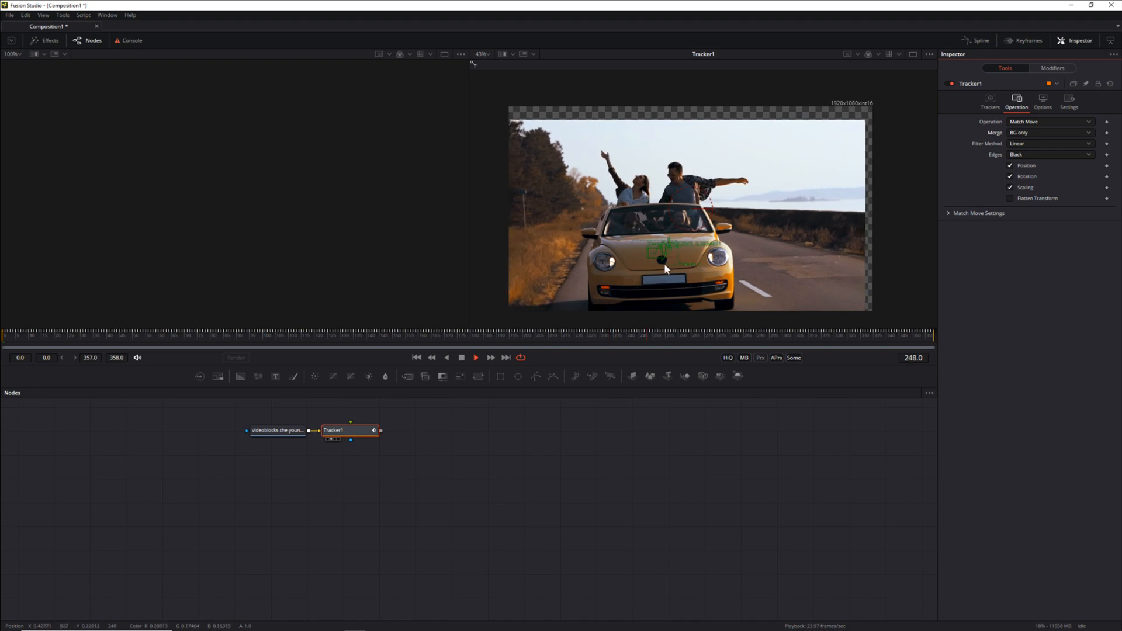
scroll(728, 279, "up", 3)
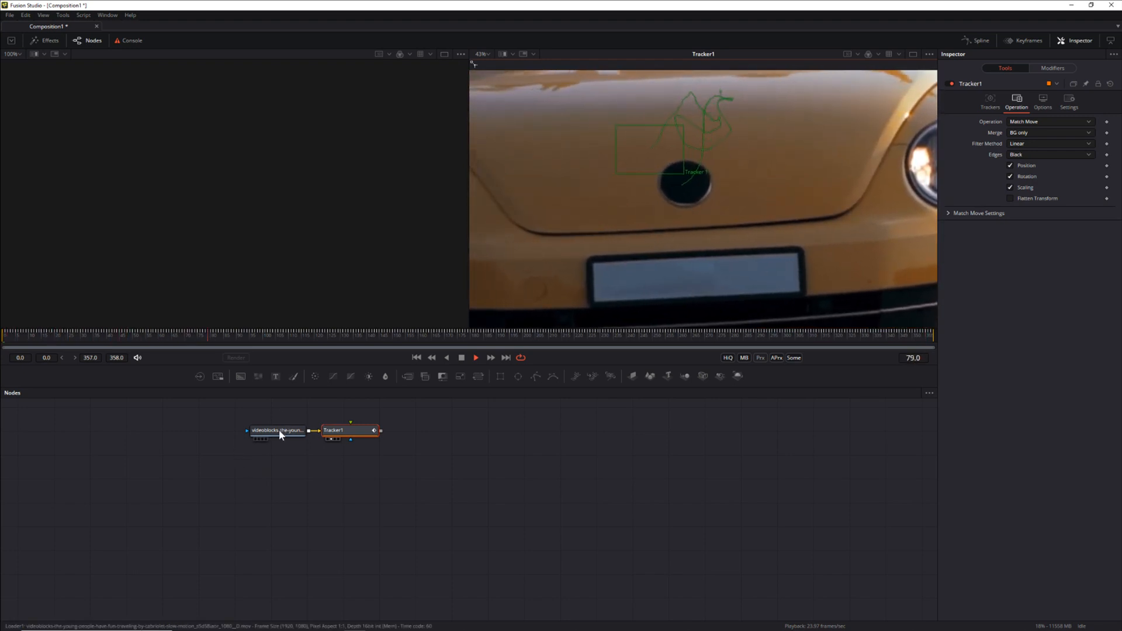
mouse_move(280, 433)
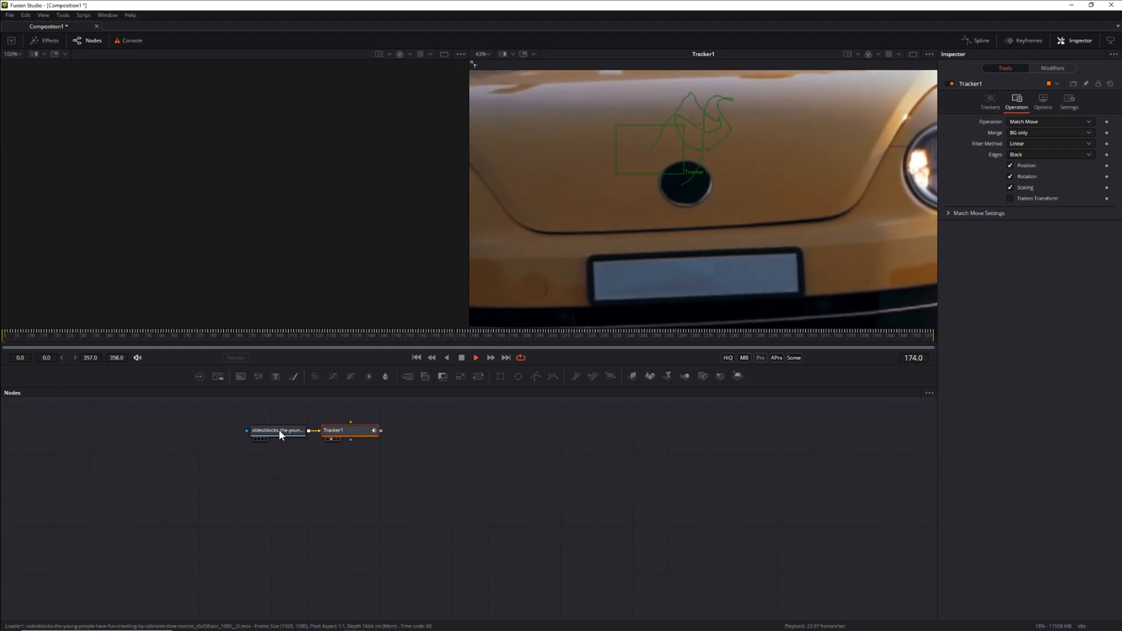
left_click(279, 430)
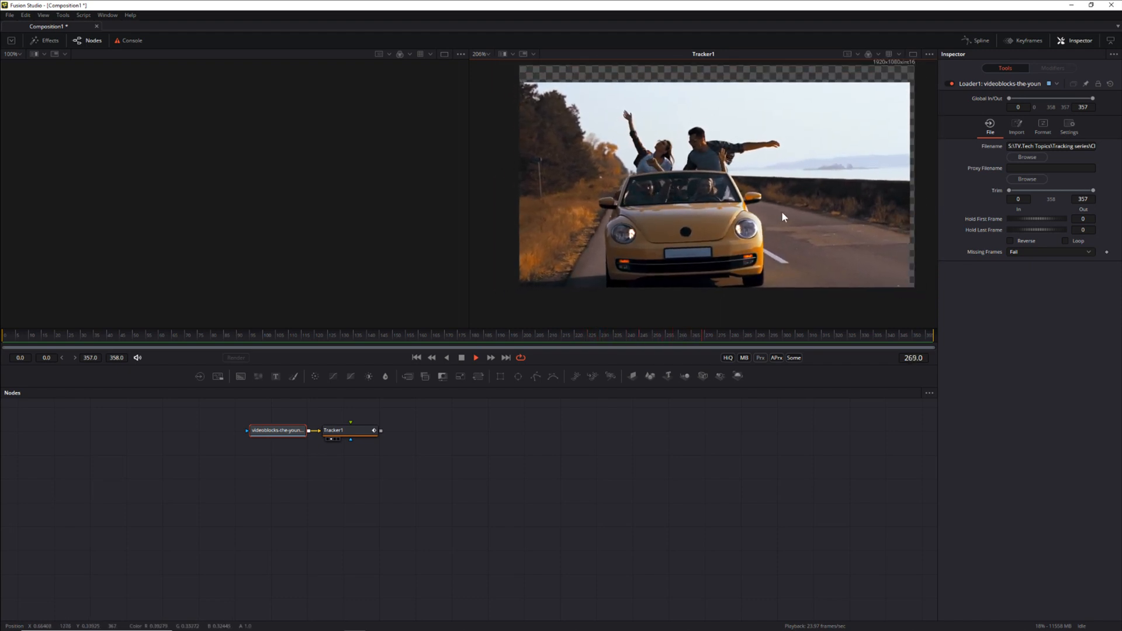
key("space")
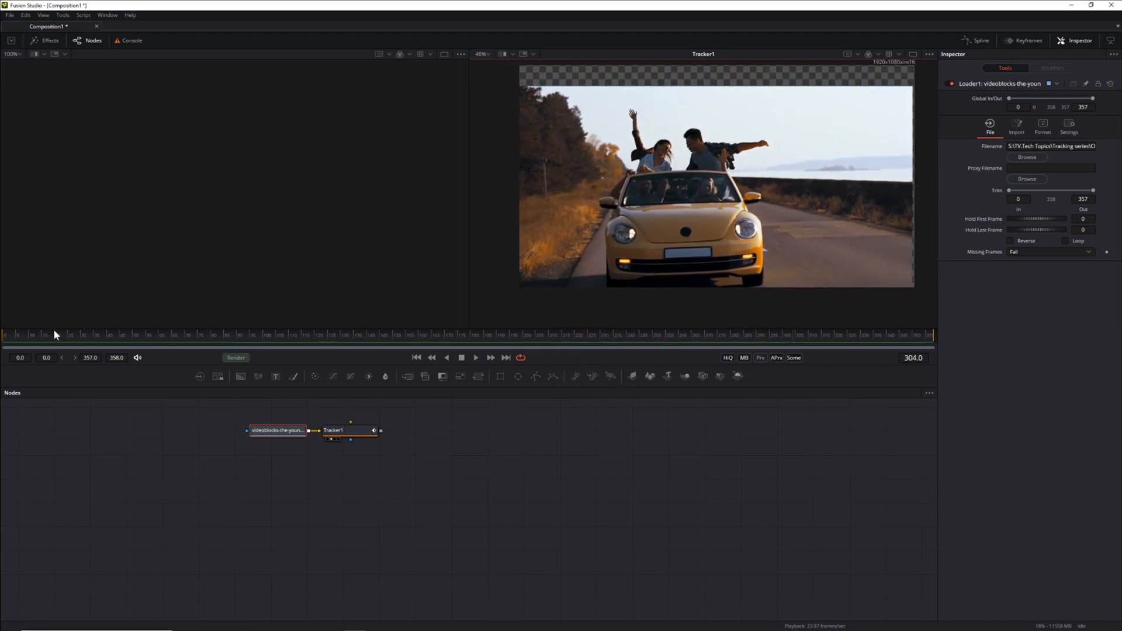
left_click_drag(54, 331, 1, 353)
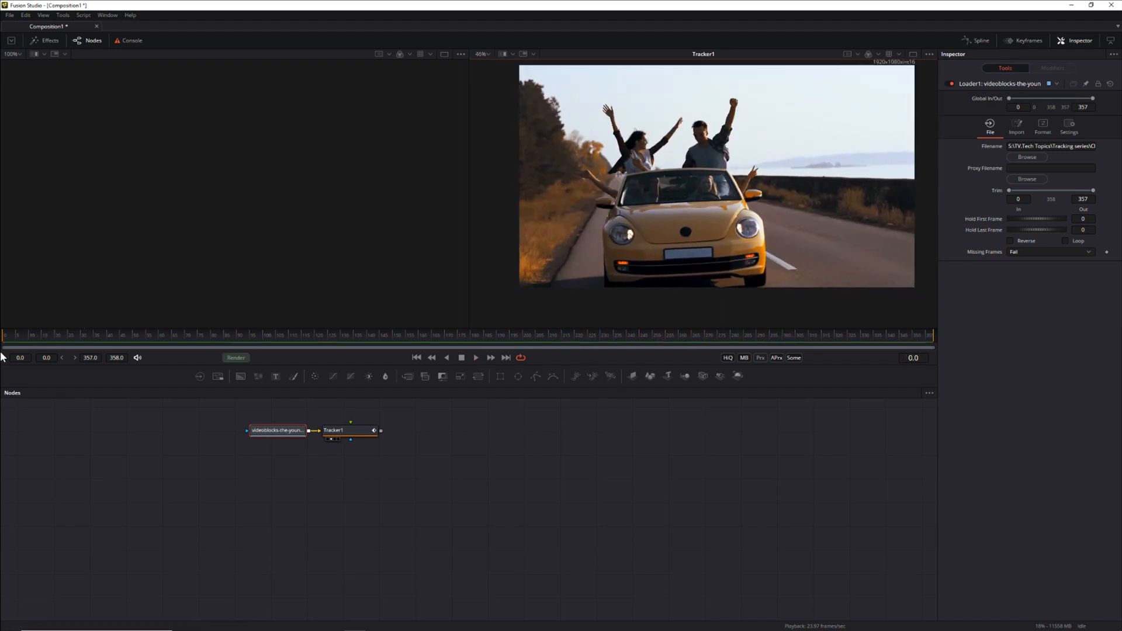
Step: Add a Paint node after Tracker1 and display it in the second viewer
left_click(363, 431)
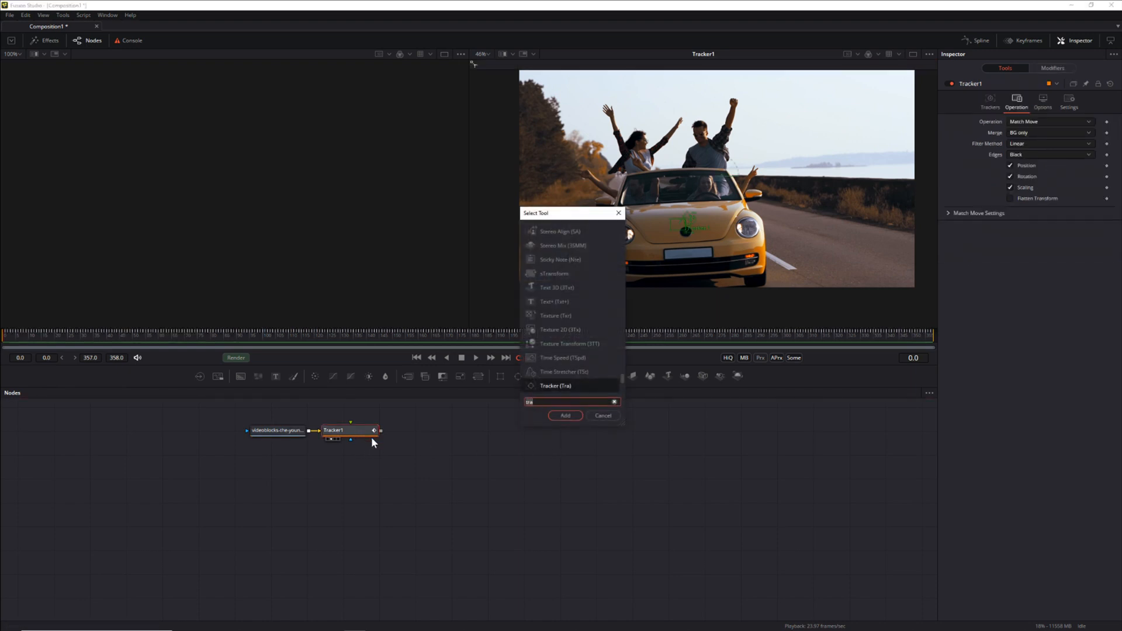
key("BackSpace")
key("BackSpace")
key("BackSpace")
type("paint")
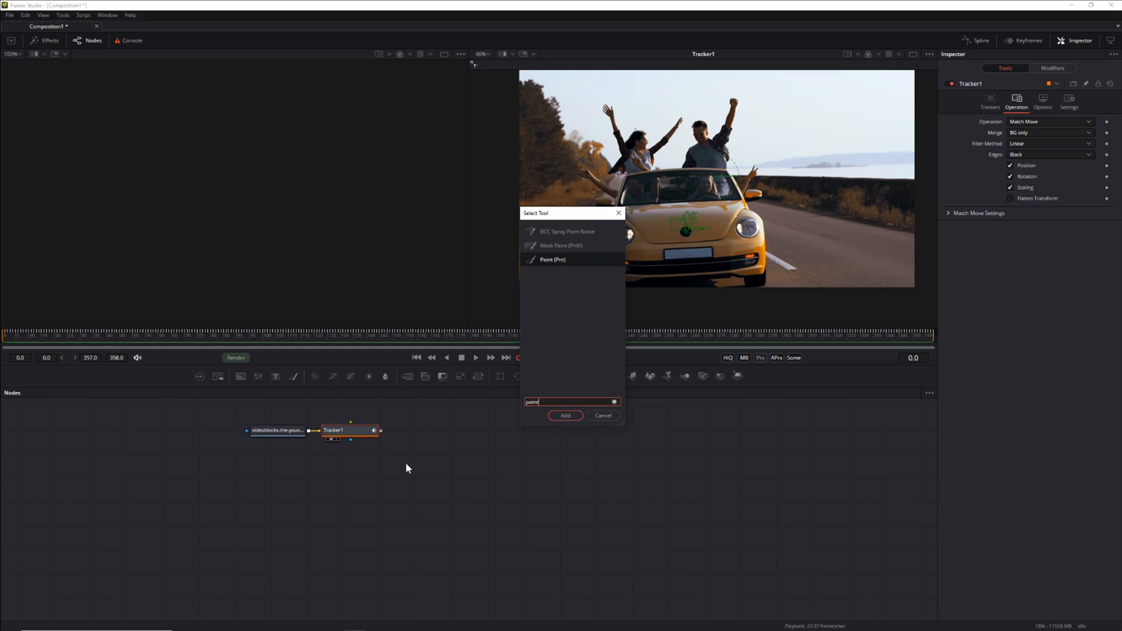
key("Return")
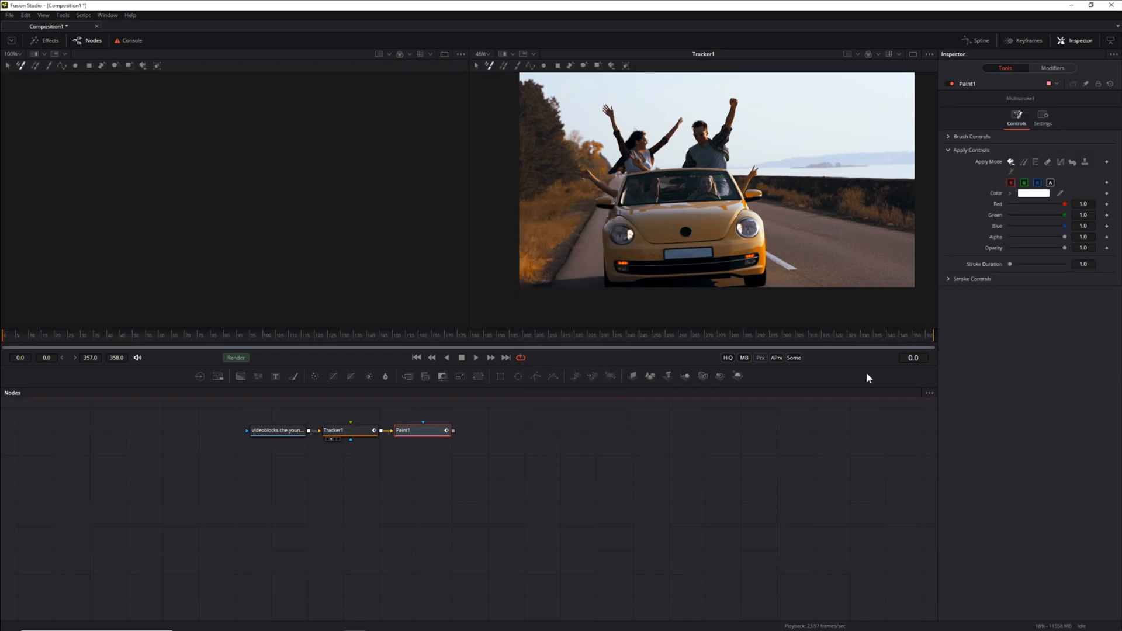
key("2")
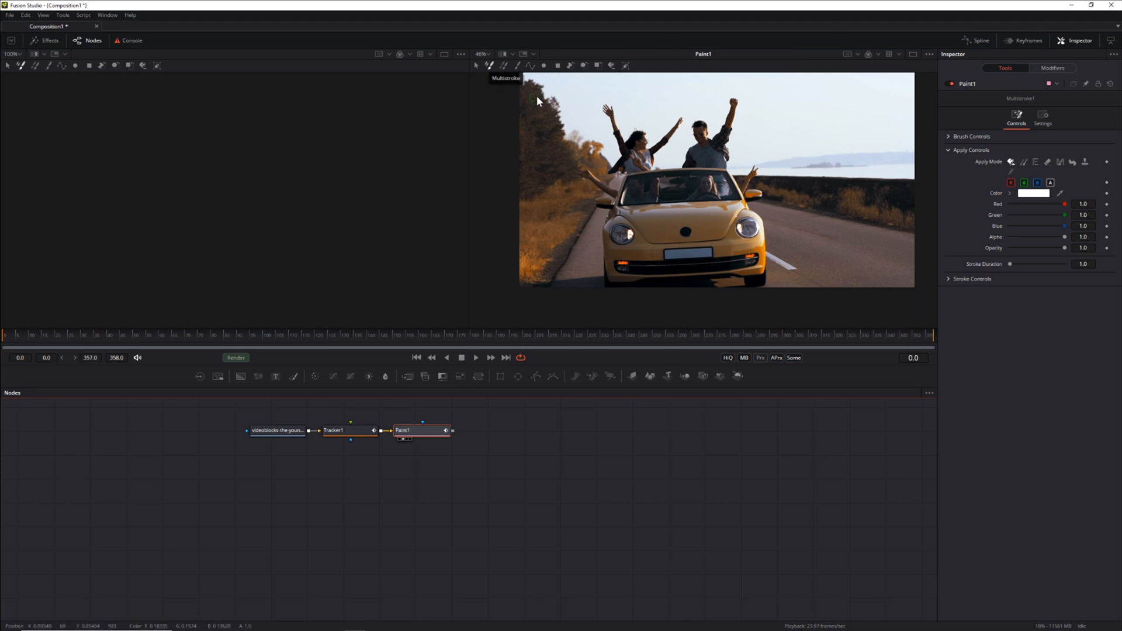
Step: Choose the Stroke paint tool in Clone mode, with brush softness 1.418 and opacity 0.48
left_click(518, 67)
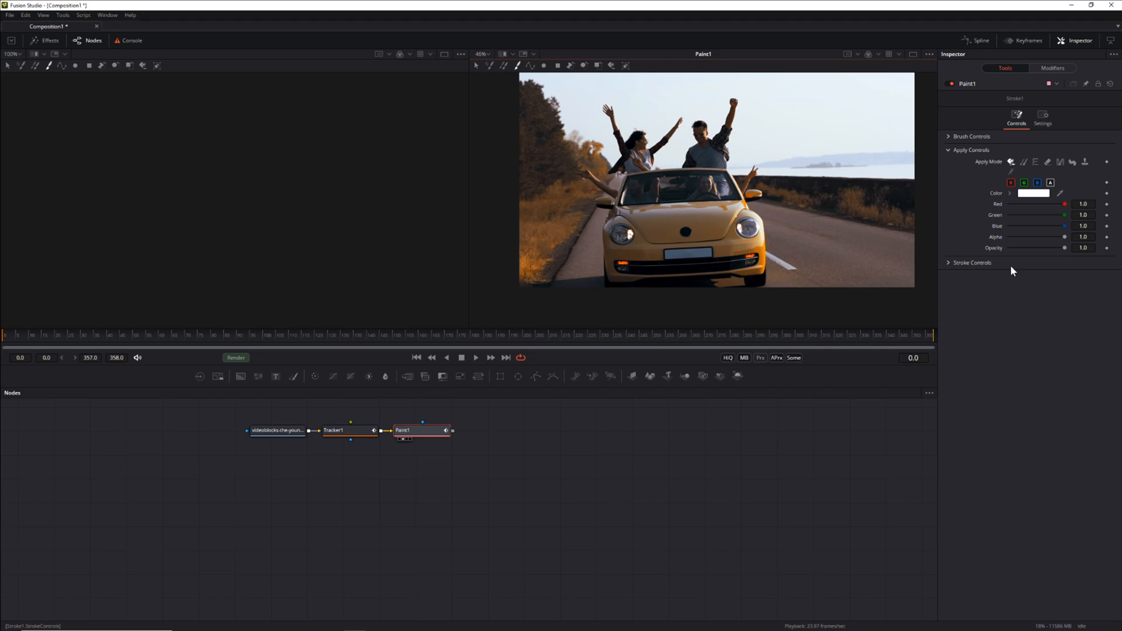
left_click(1023, 163)
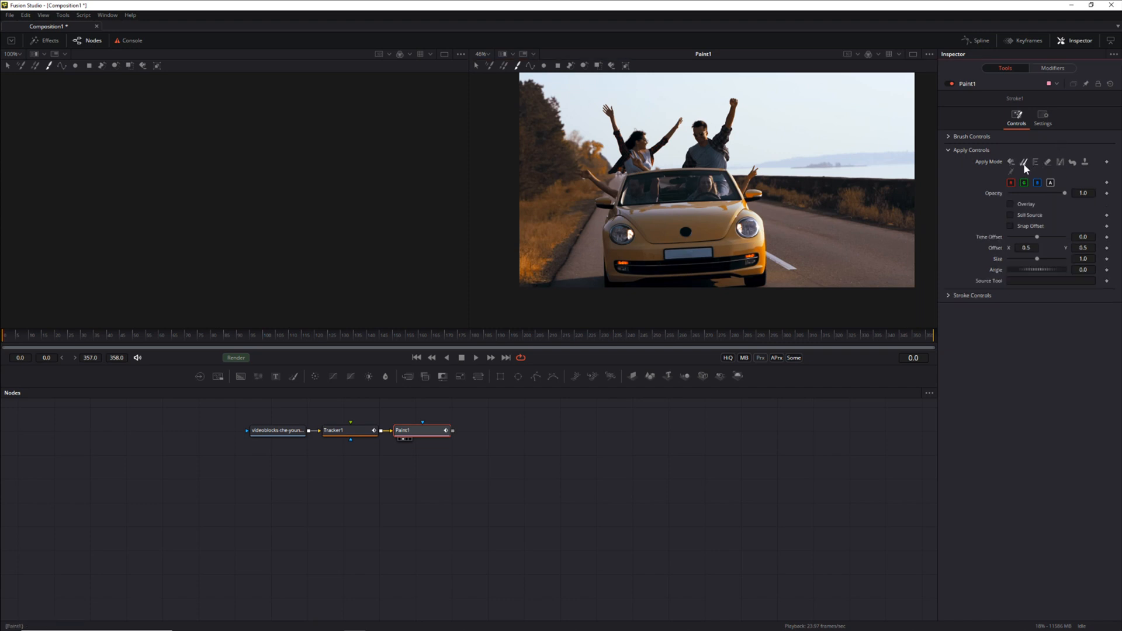
left_click(948, 137)
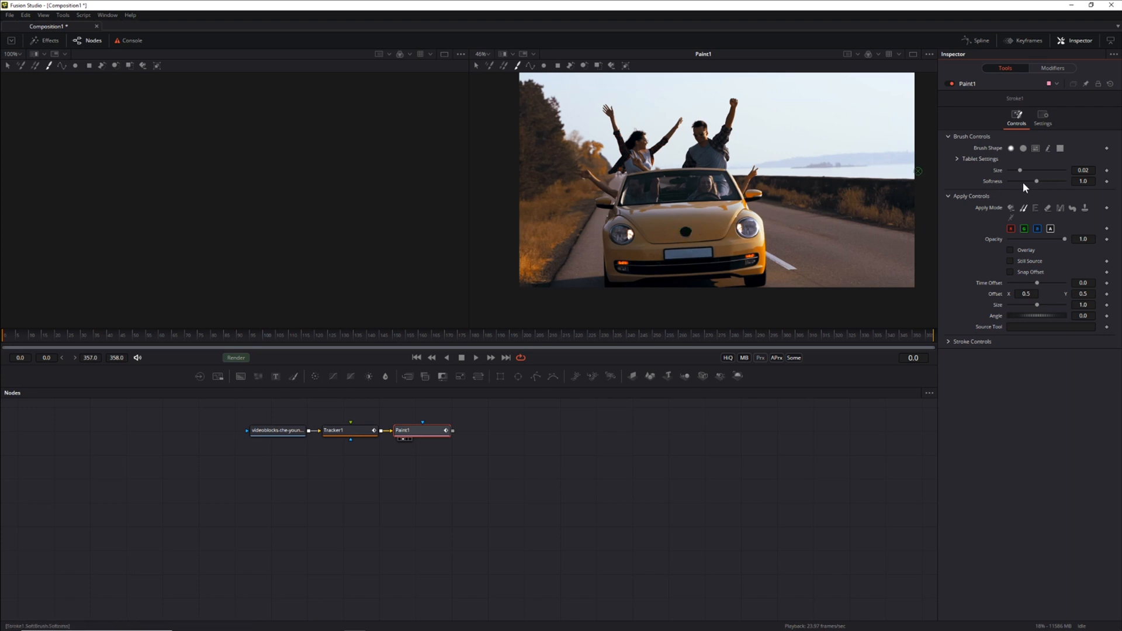
left_click_drag(1038, 181, 1042, 184)
left_click_drag(1063, 240, 1036, 241)
Step: Clone clean bodywork beside the dark round emblem over it until the emblem is painted out of the car's hood
left_click(277, 430)
scroll(722, 279, "up", 5)
left_click_drag(790, 127, 681, 258)
scroll(678, 260, "up", 3)
left_click_drag(741, 163, 762, 204)
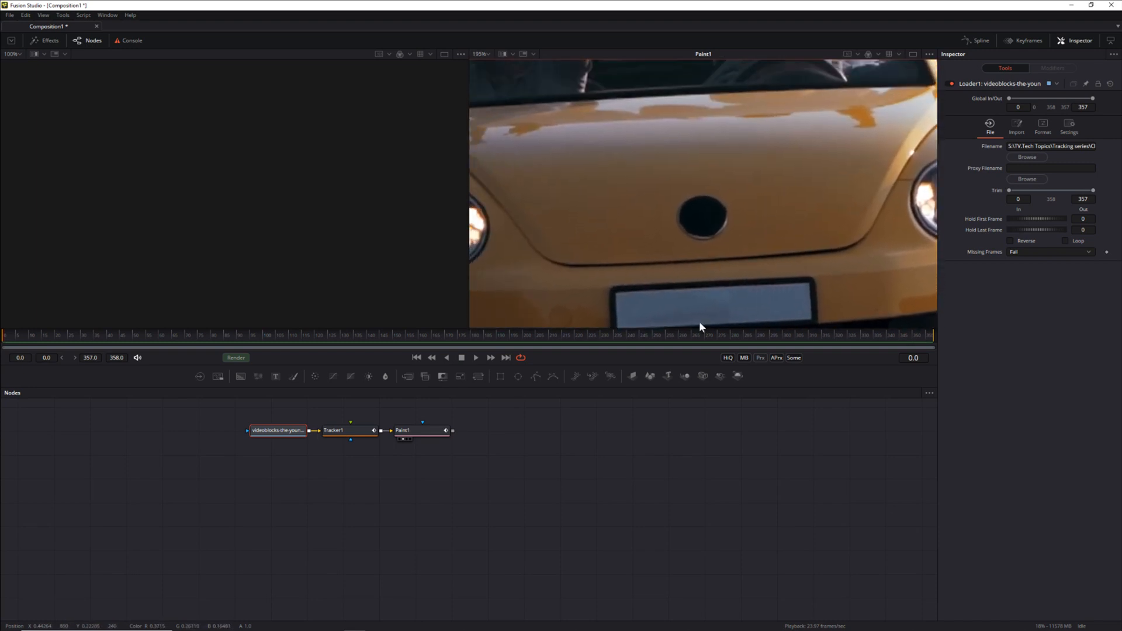
left_click(420, 430)
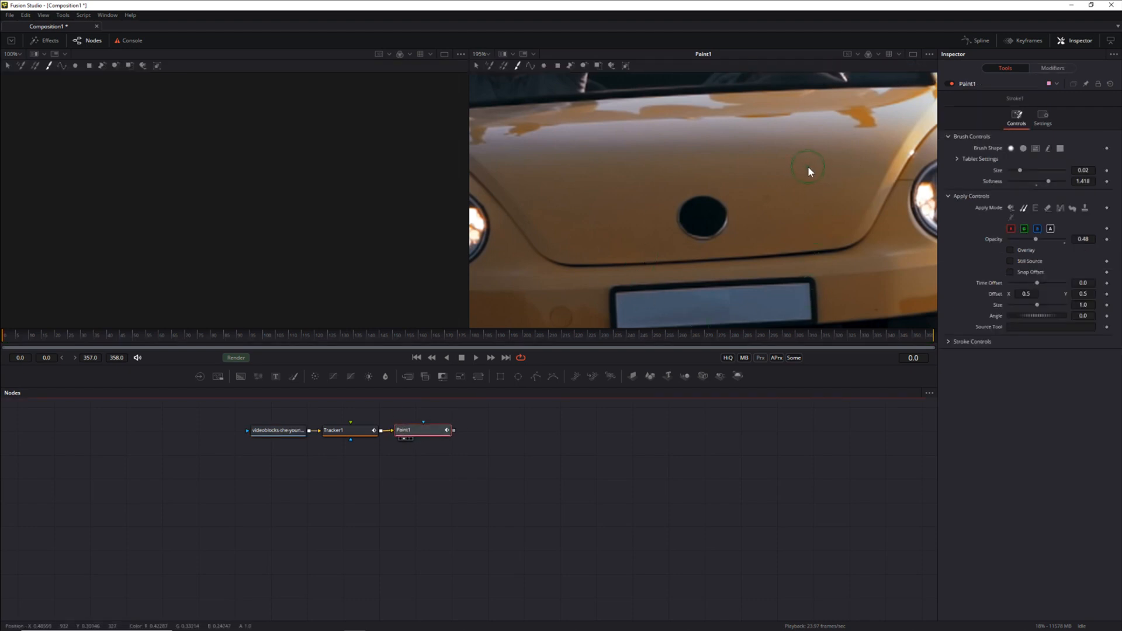
left_click(828, 196, "alt")
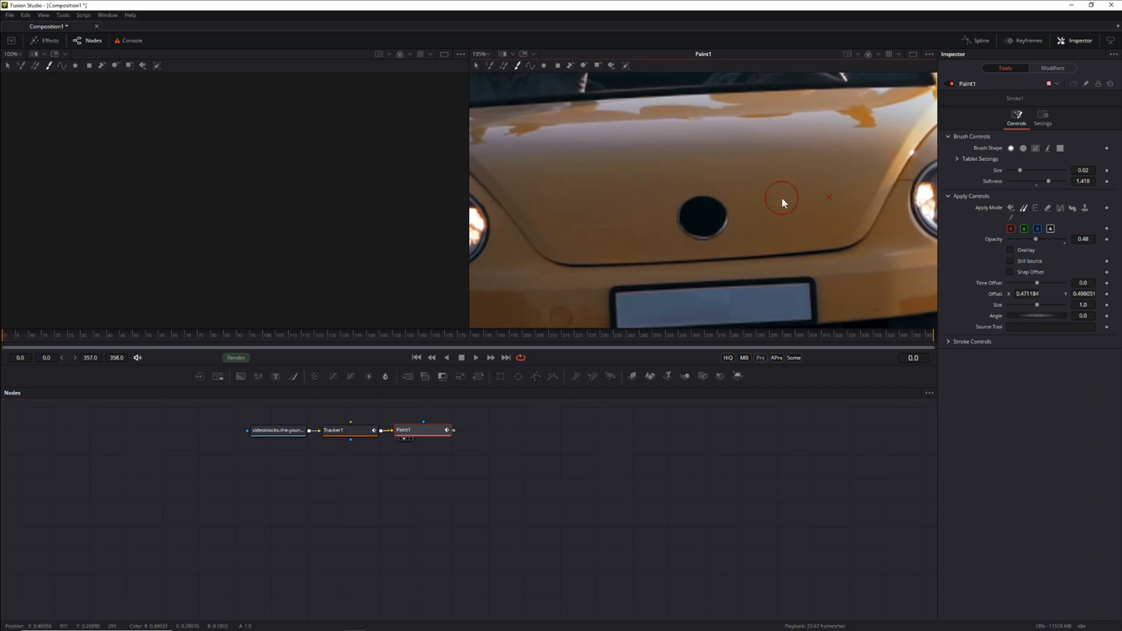
left_click(723, 199)
left_click(690, 203)
left_click(696, 195)
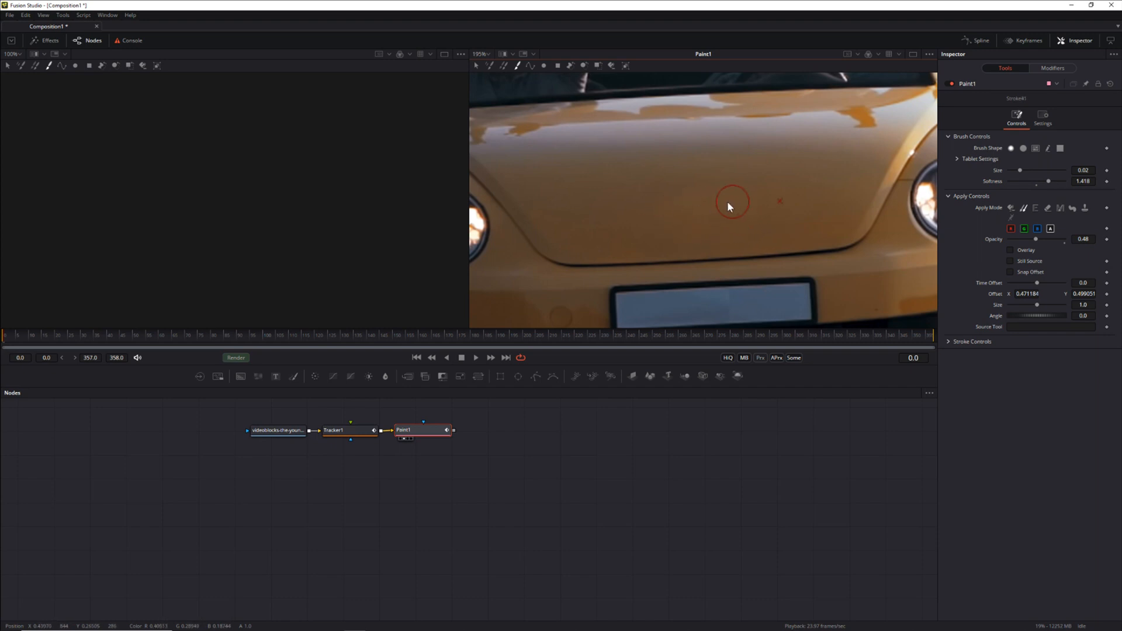
mouse_move(675, 208)
left_mouse_down()
mouse_move(737, 222)
mouse_move(693, 235)
mouse_move(749, 230)
mouse_move(670, 235)
left_mouse_up()
Step: Play the painted clip with the whole frame in view to check the retouched hood
left_click(269, 433)
scroll(762, 173, "down", 5)
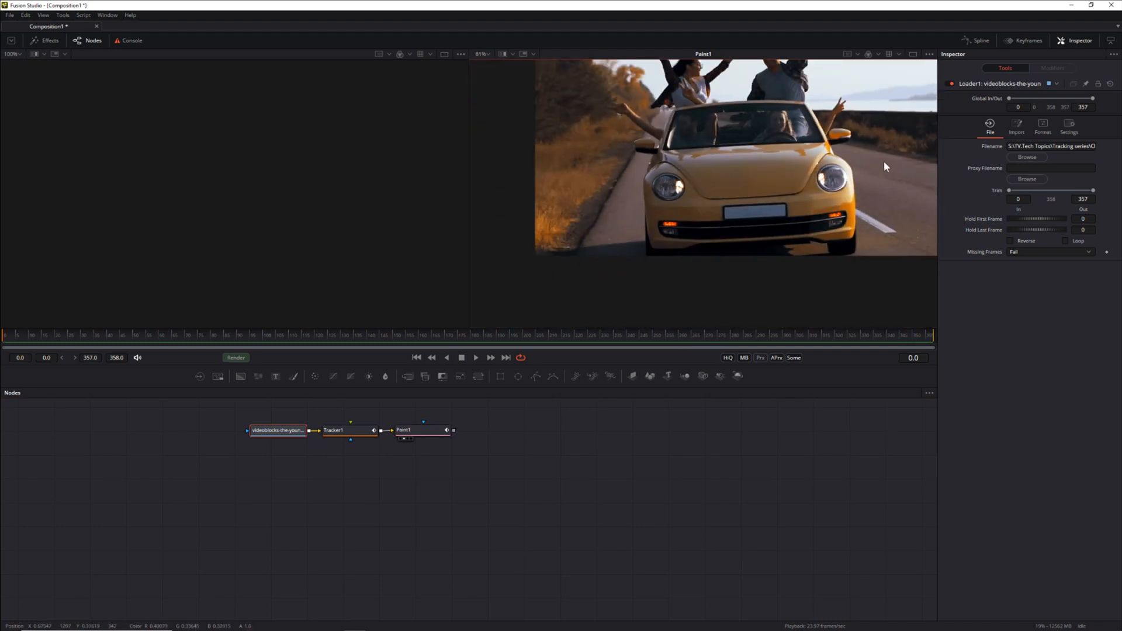
scroll(884, 160, "down", 3)
scroll(801, 201, "down", 2)
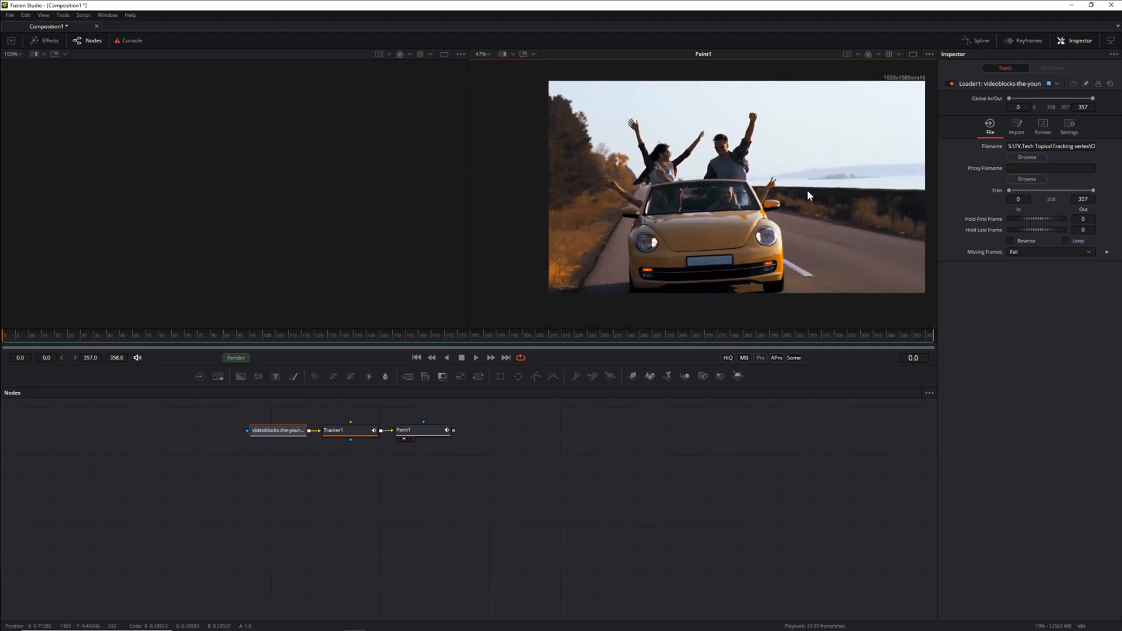
key("space")
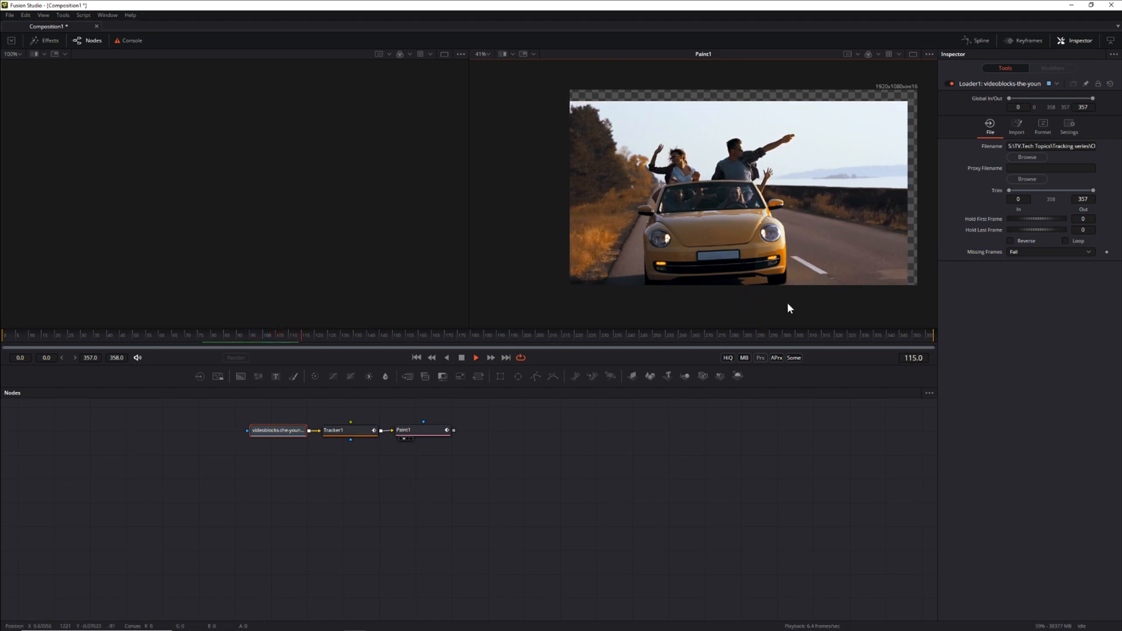
key("space")
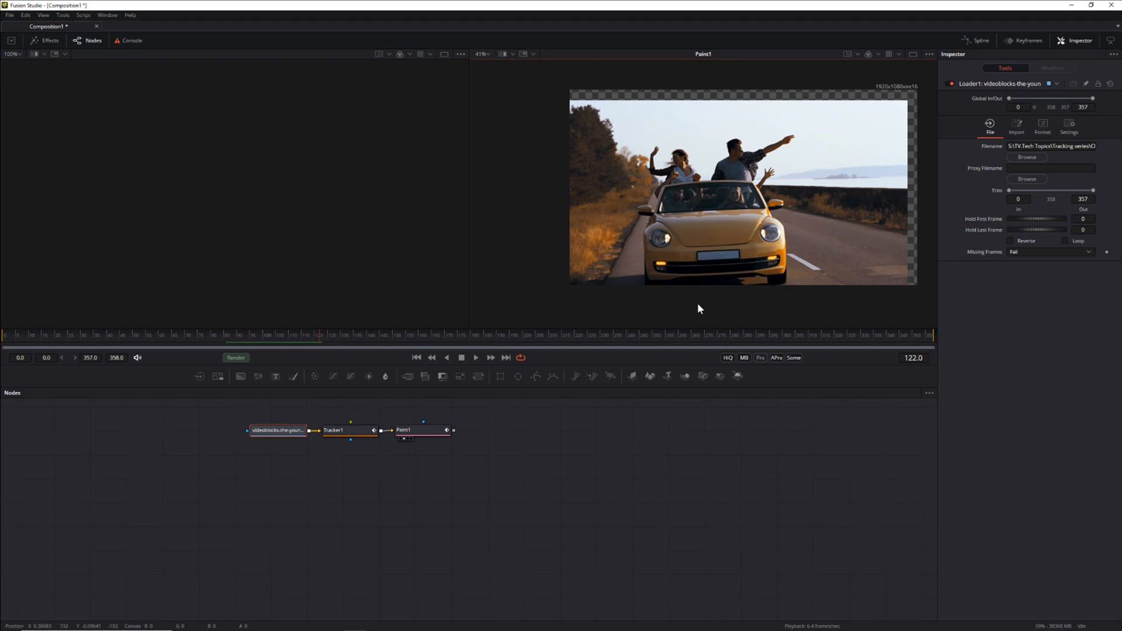
Step: Paste a copy of Tracker1 below Paint1, connecting the original car clip as its background and Paint1 as its foreground
left_click(349, 428)
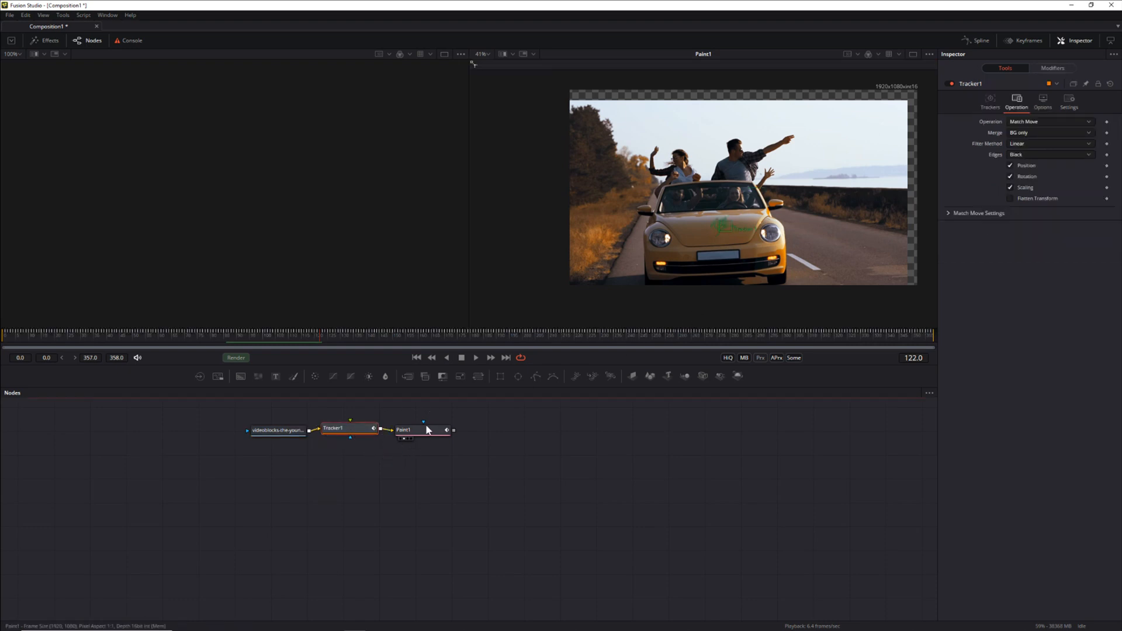
left_click(485, 431)
key("ctrl+v")
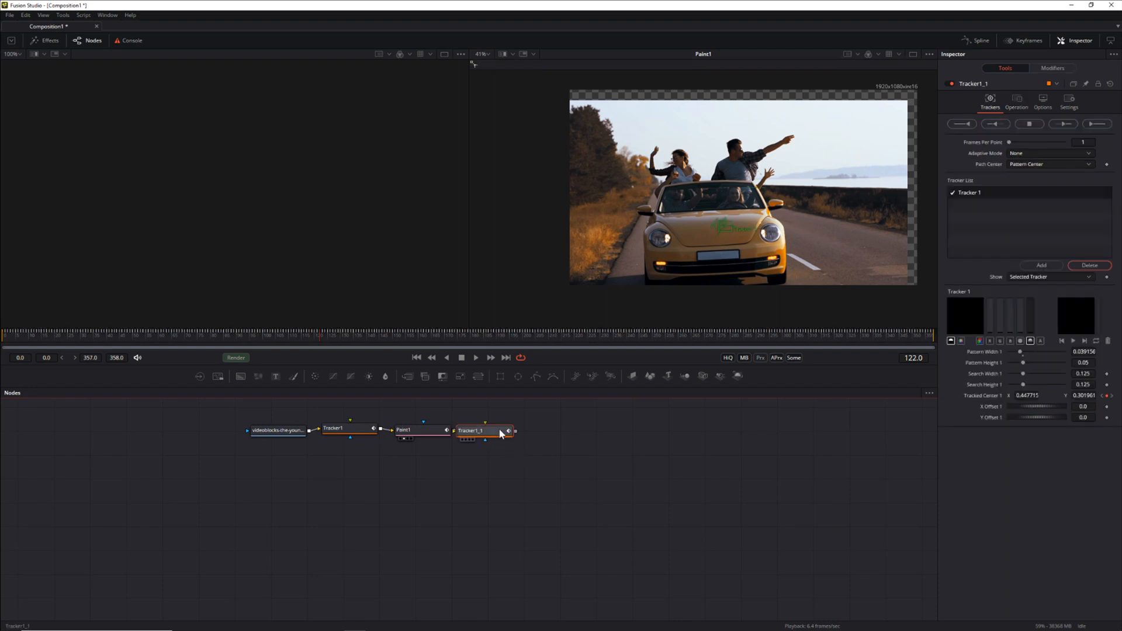
left_click_drag(494, 428, 564, 432)
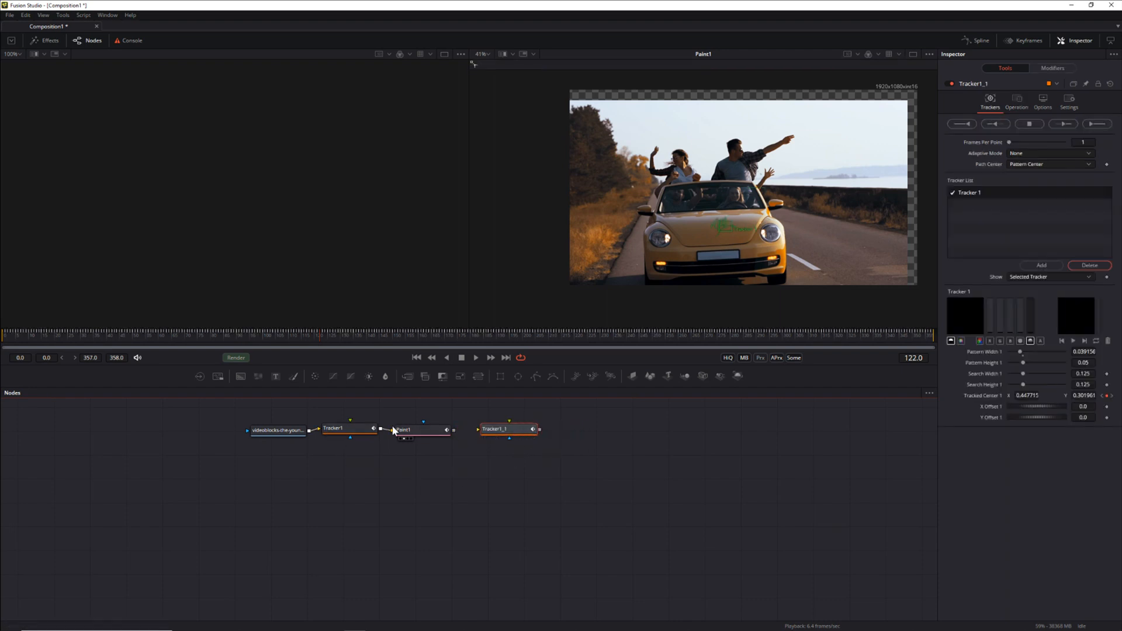
left_click(346, 428)
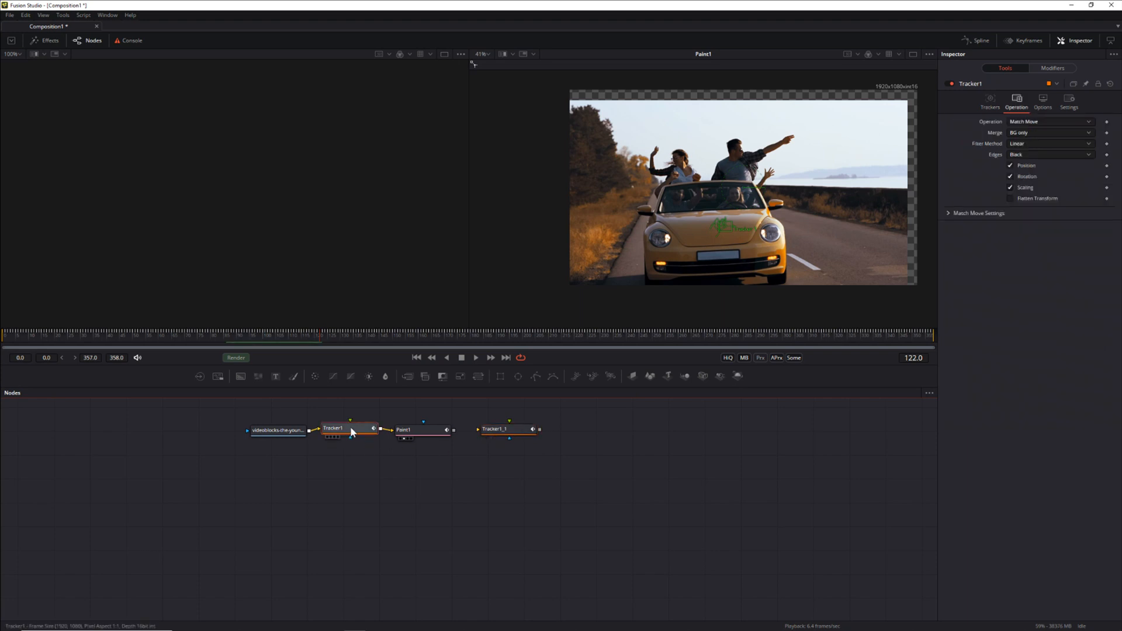
left_click(505, 430)
mouse_move(284, 432)
left_mouse_down()
mouse_move(254, 431)
mouse_move(479, 427)
mouse_move(502, 447)
mouse_move(485, 434)
mouse_move(524, 437)
mouse_move(496, 471)
left_mouse_up()
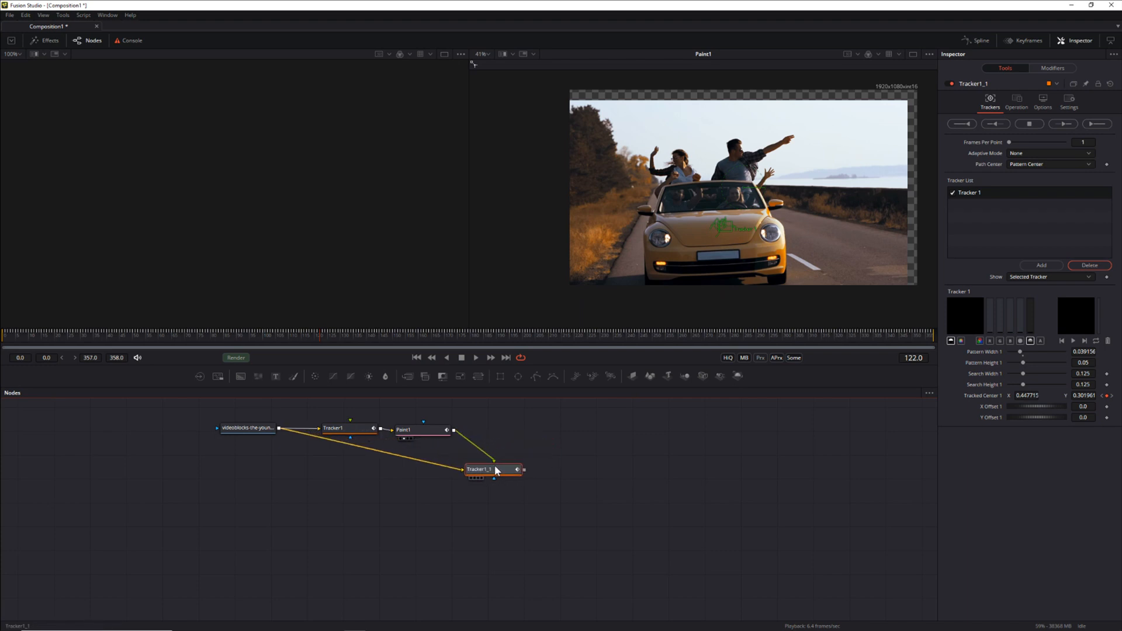
left_click_drag(508, 468, 509, 467)
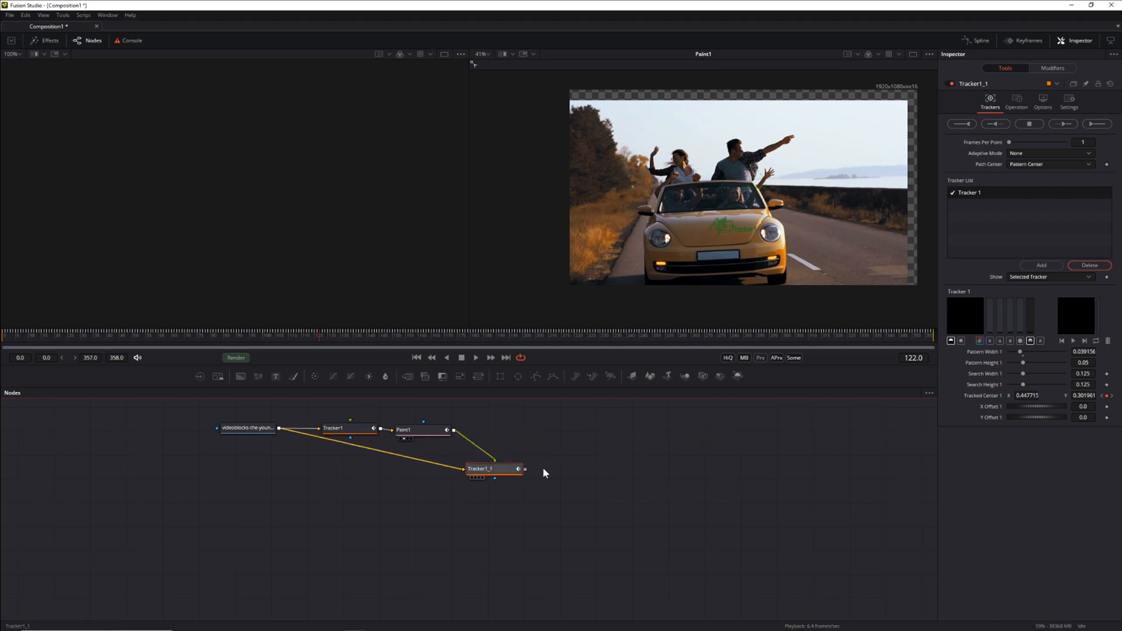
Step: Set the copied tracker's merge to FG over BG and display it in the second viewer
left_click(1018, 101)
left_click(1032, 132)
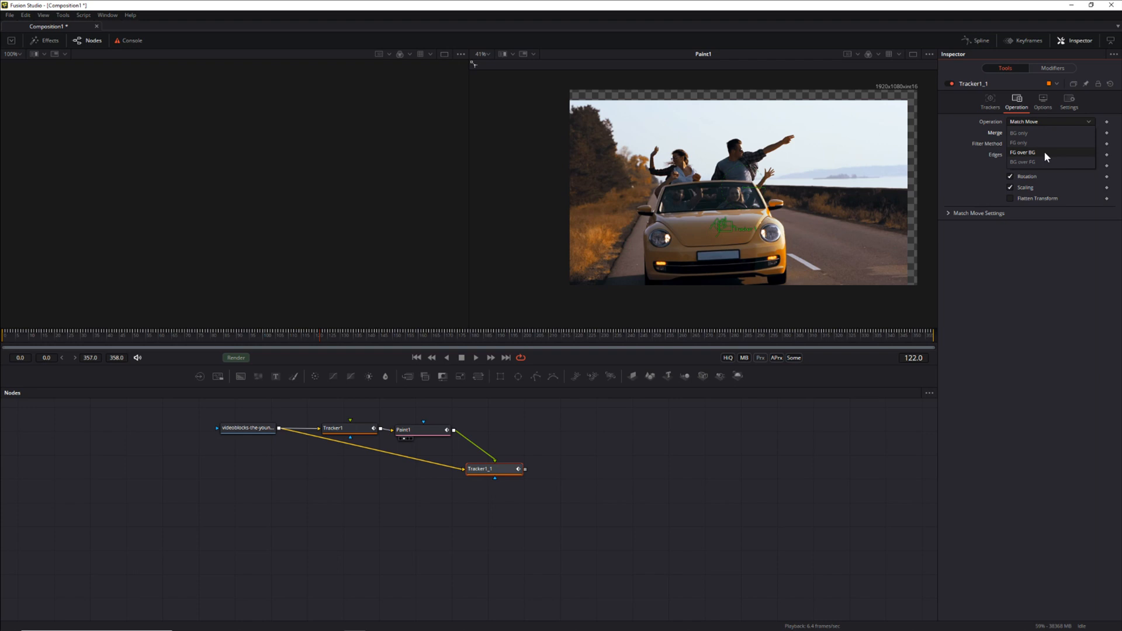
left_click(1043, 152)
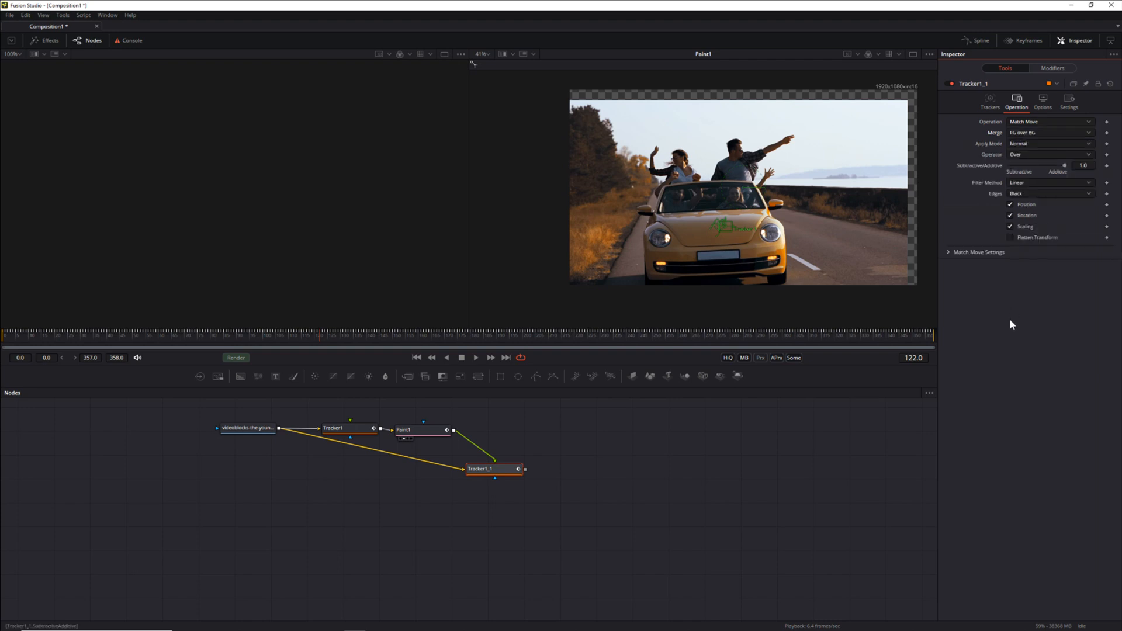
left_click_drag(492, 468, 640, 247)
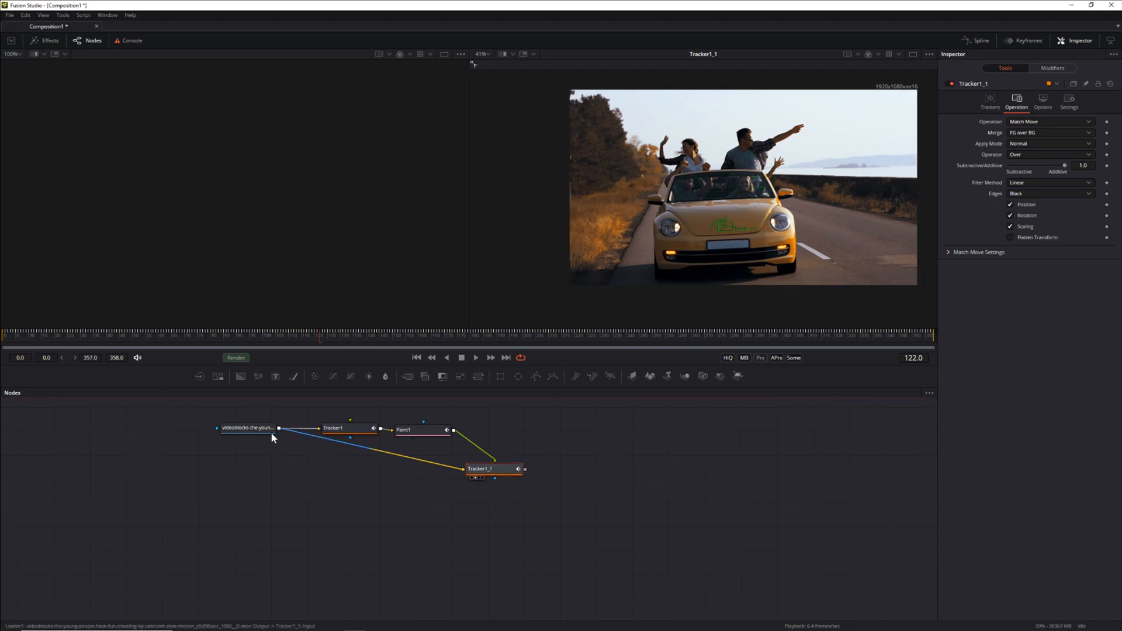
Step: Play the merged result to check the hood retouch against the original car motion
left_click(238, 432)
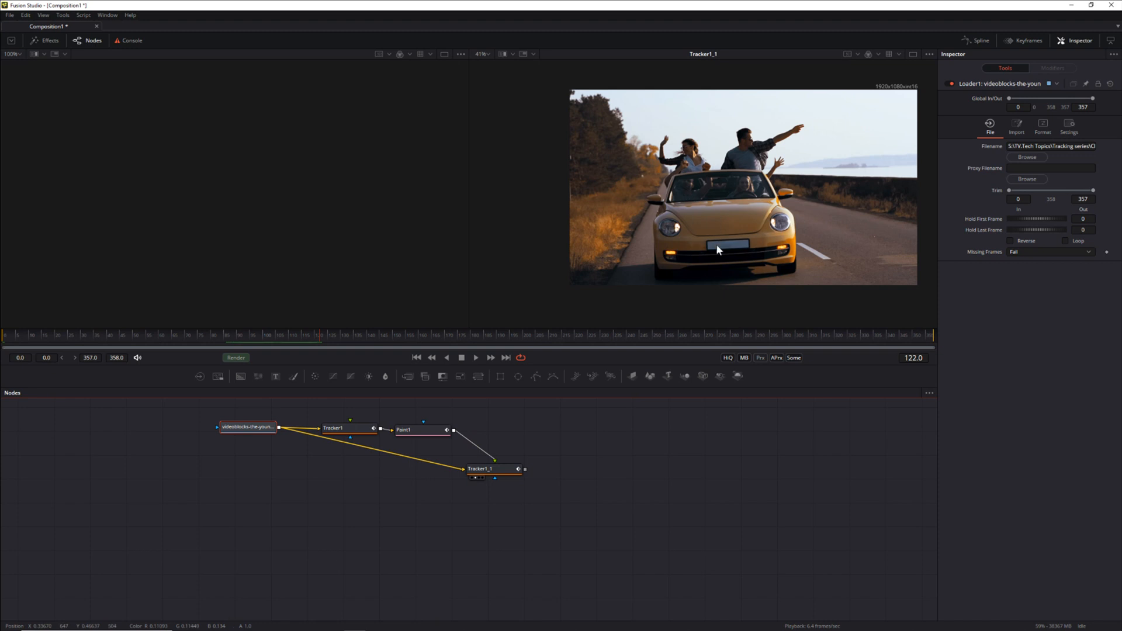
left_click(476, 357)
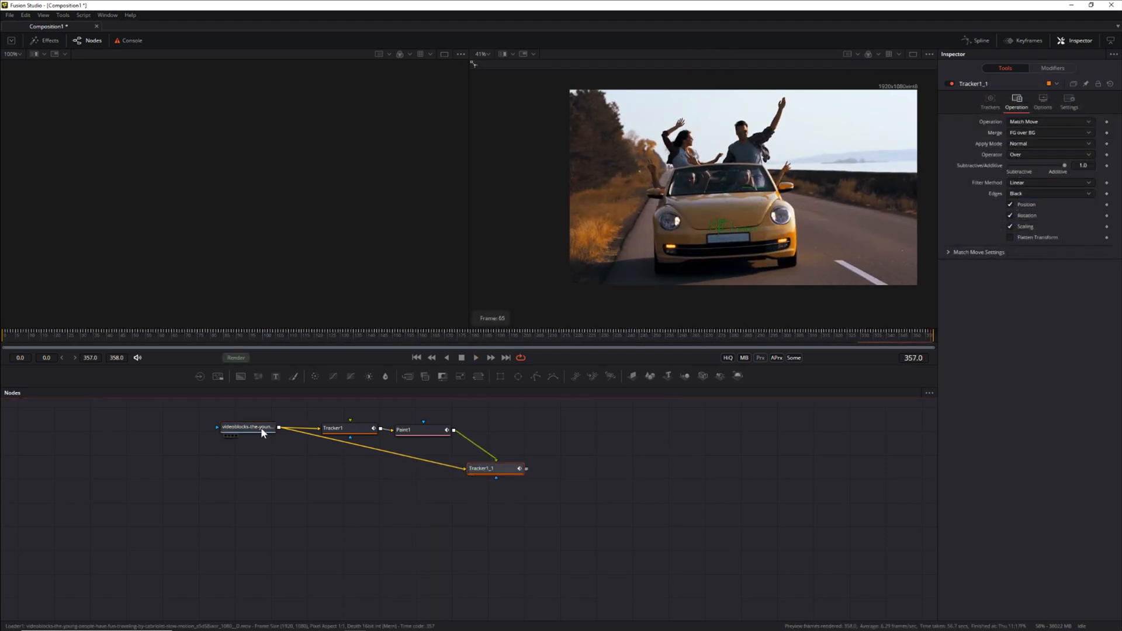
left_click(262, 428)
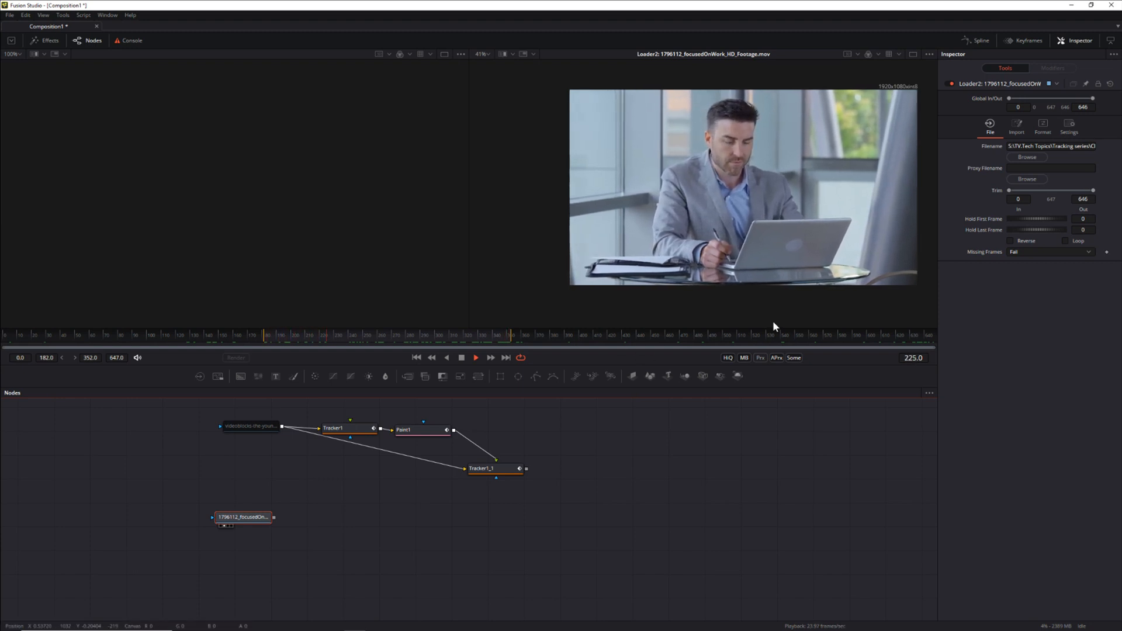
Step: Stop the focusedOnWork clip's playback, add a Tracker node after its loader and display it in the second viewer
key("space")
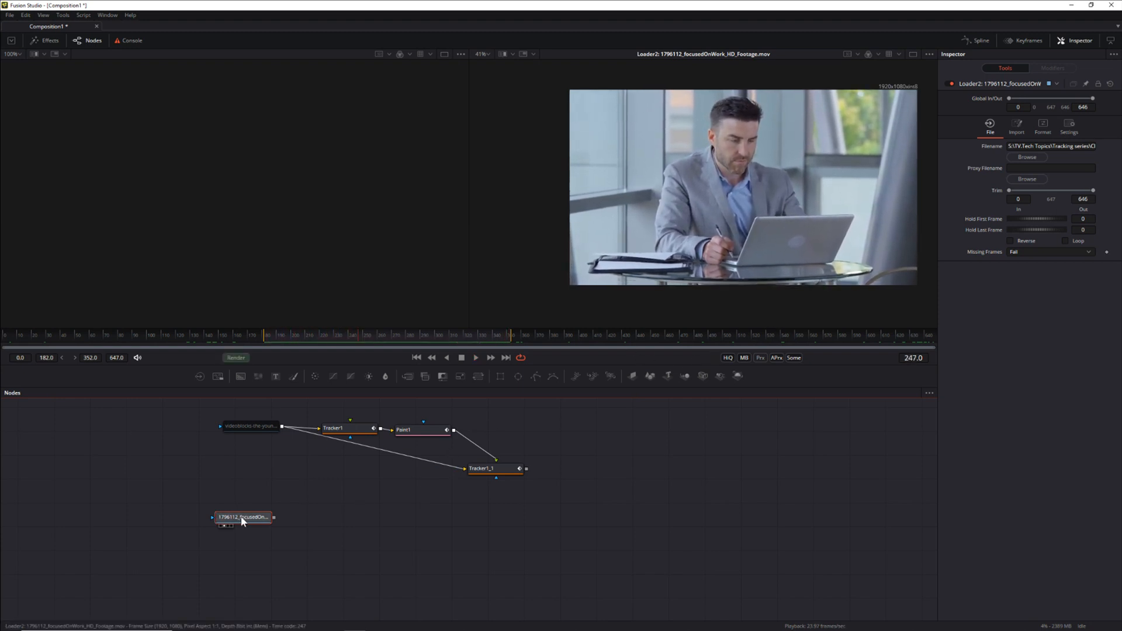
key("shift+space")
type("paint")
type("tr")
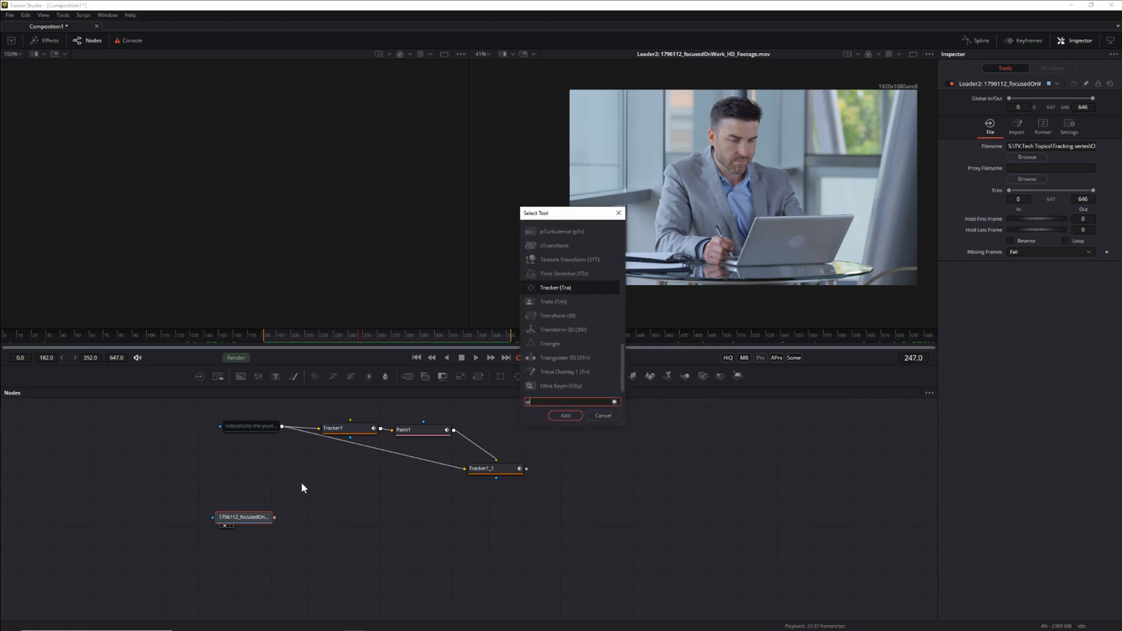
left_click(565, 416)
left_click_drag(330, 520, 713, 170)
Step: Fit Tracker 1's pattern over the round logo on the laptop lid and track it in reverse through frames 352 to 182
left_click_drag(649, 135, 784, 250)
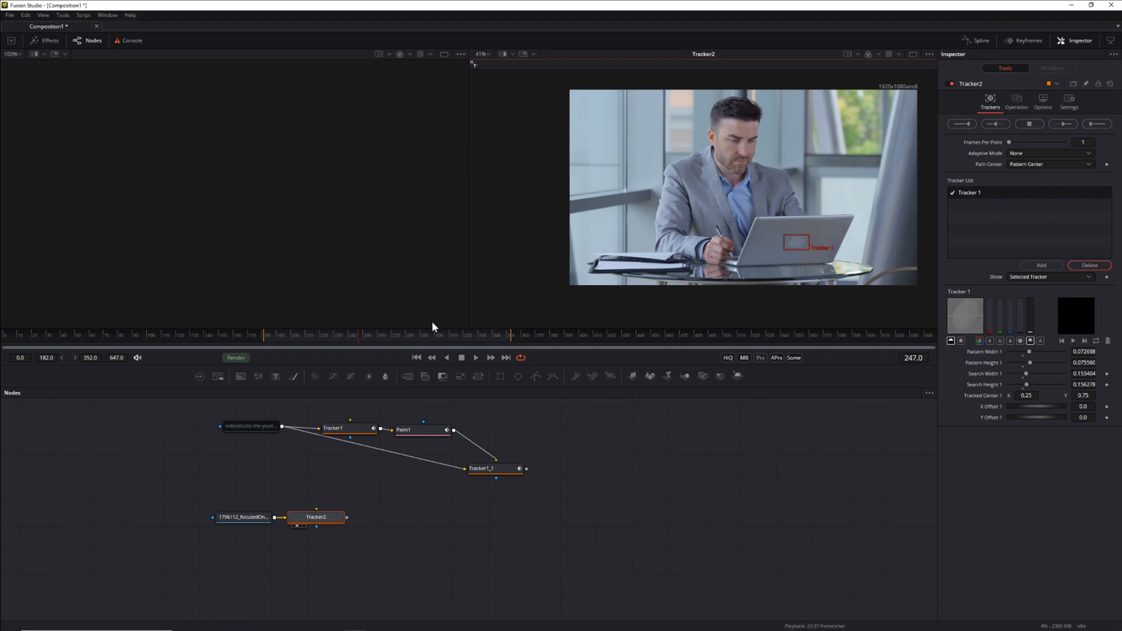
left_click(961, 124)
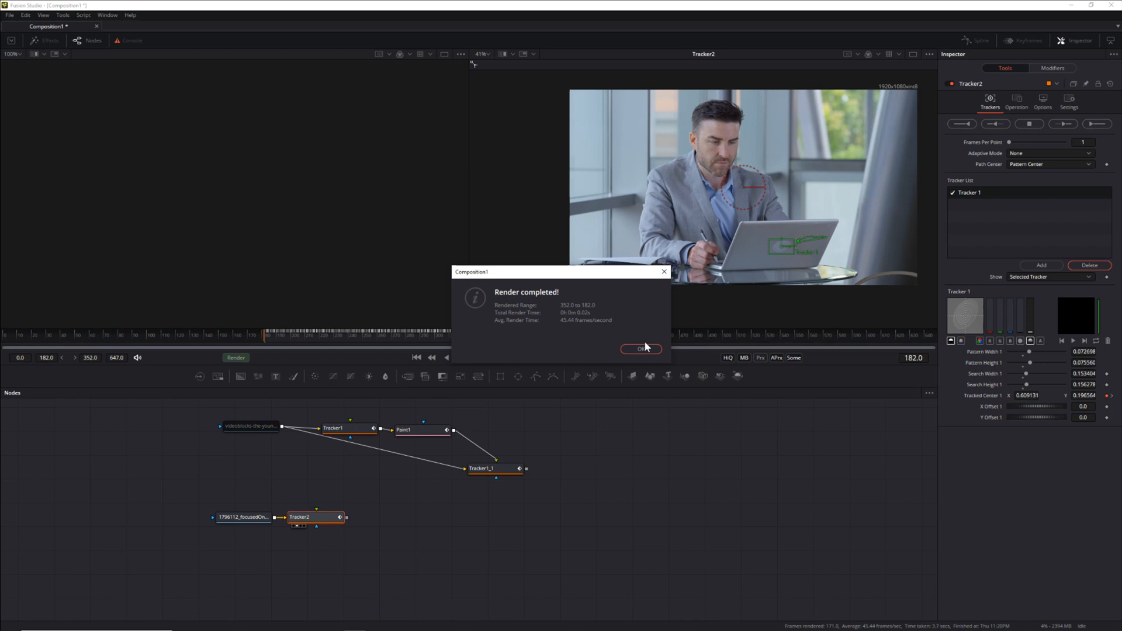
left_click(641, 349)
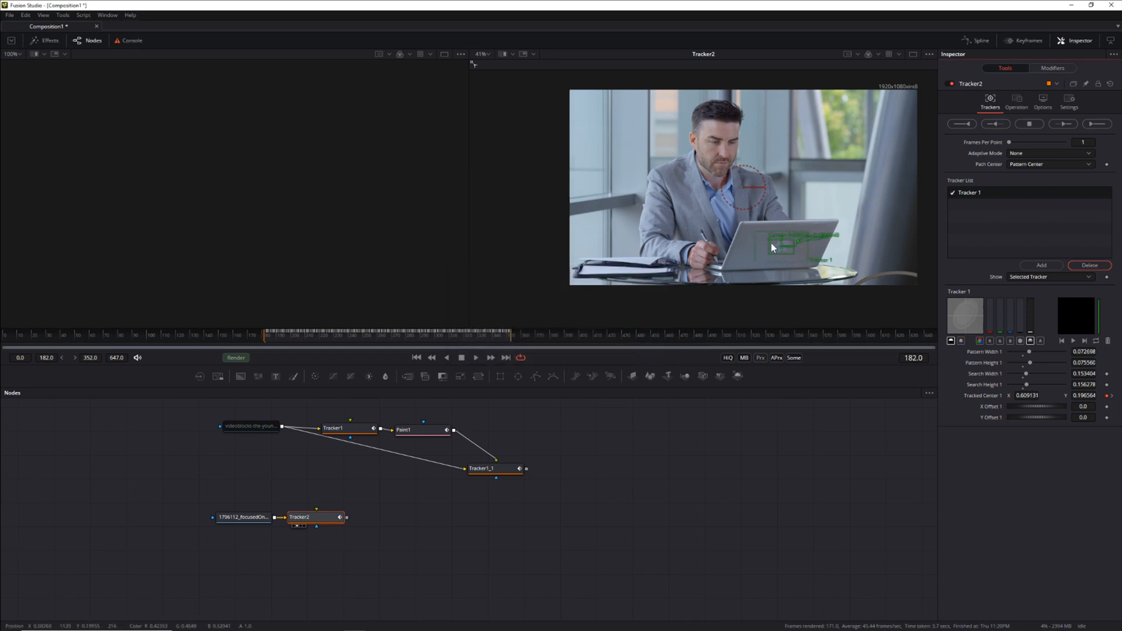
Step: Adjust the pattern over the laptop logo at frame 182, track forward to frame 352, and scrub back to frame 331
left_click_drag(766, 237, 770, 237)
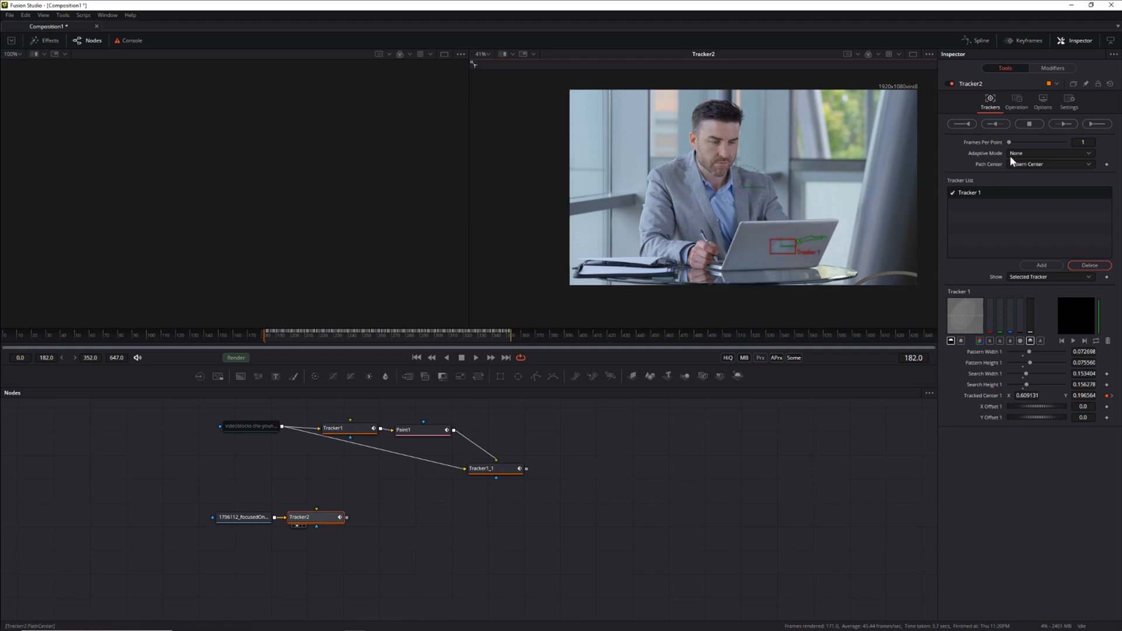
left_click(1065, 125)
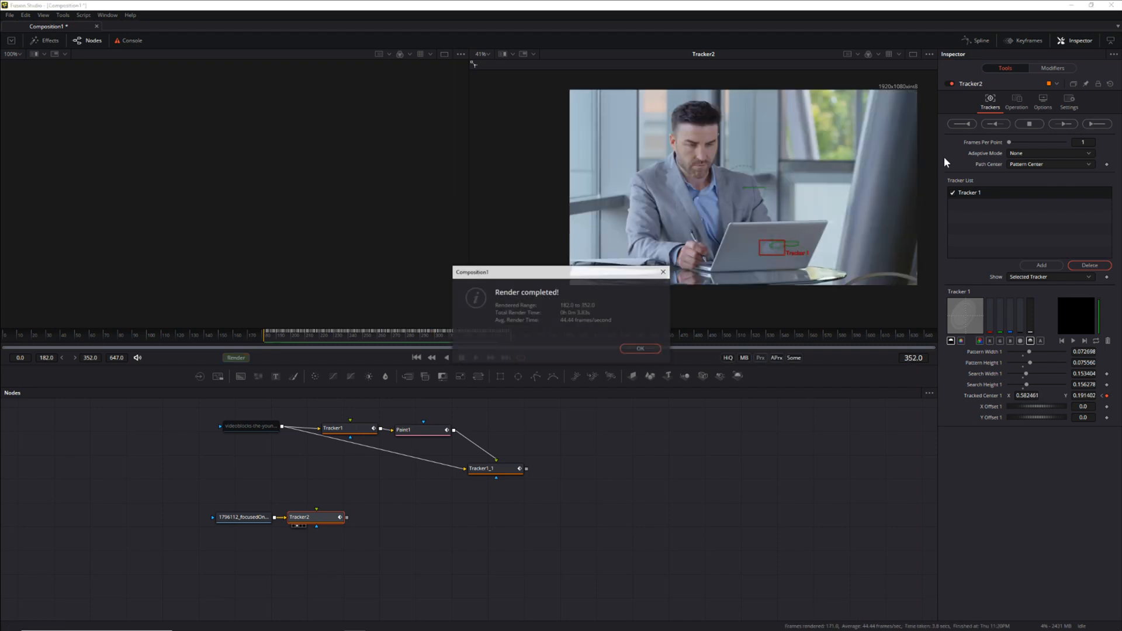
left_click(655, 349)
left_click_drag(507, 330, 481, 342)
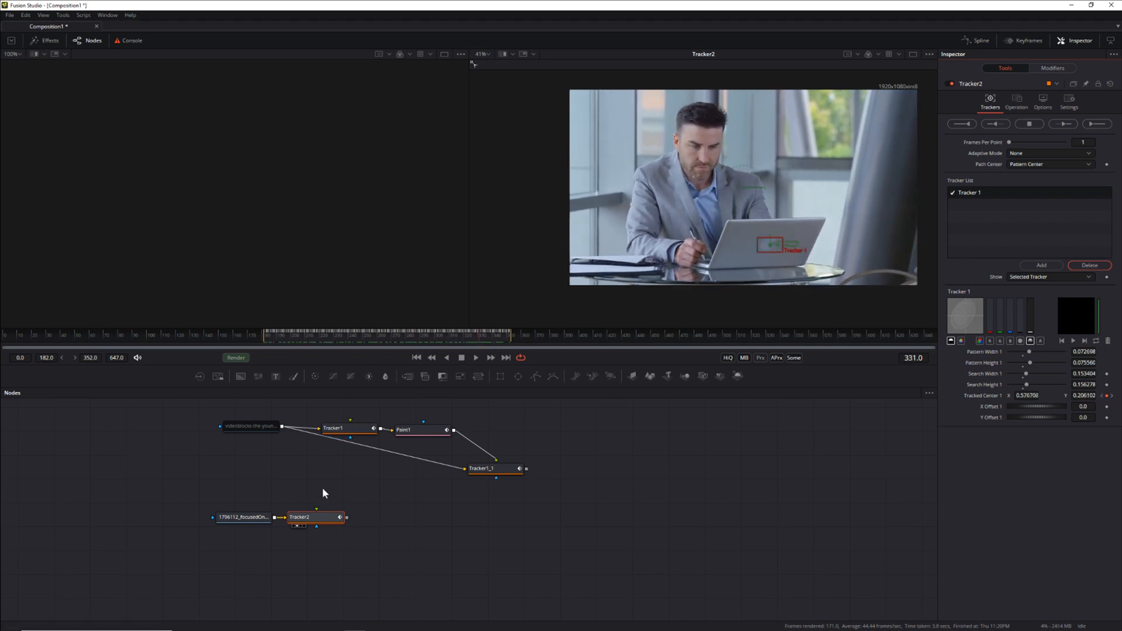
Step: Set Tracker2's operation to Match Move with the merge set to BG only
left_click_drag(308, 518, 310, 517)
left_click(1025, 102)
left_click(1033, 124)
left_click(1030, 132)
left_click(1032, 131)
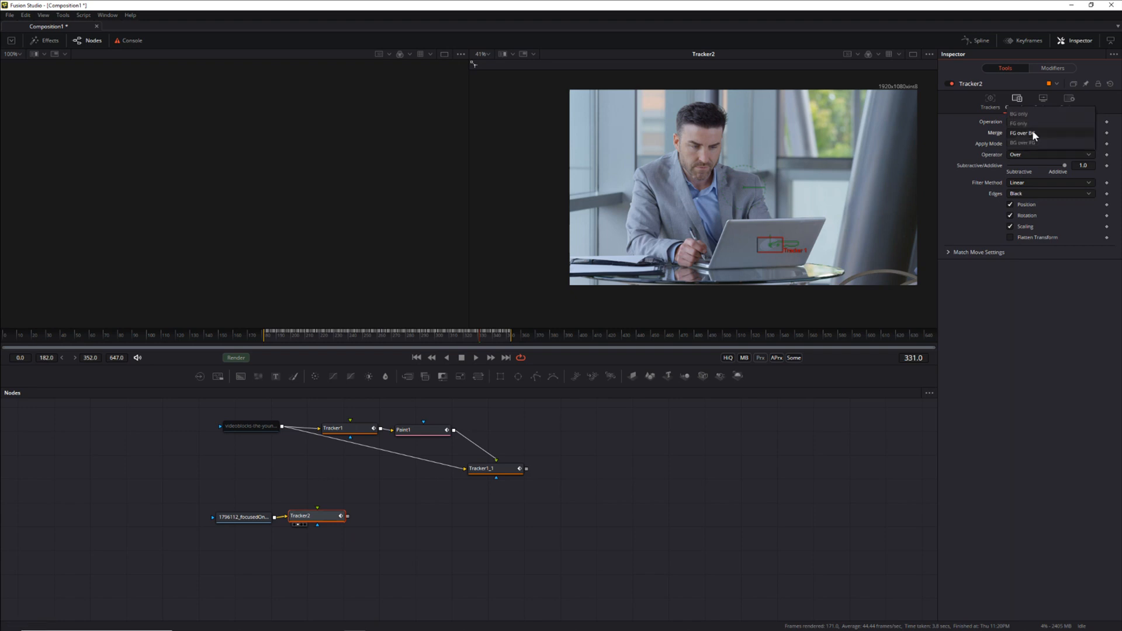
left_click(1026, 115)
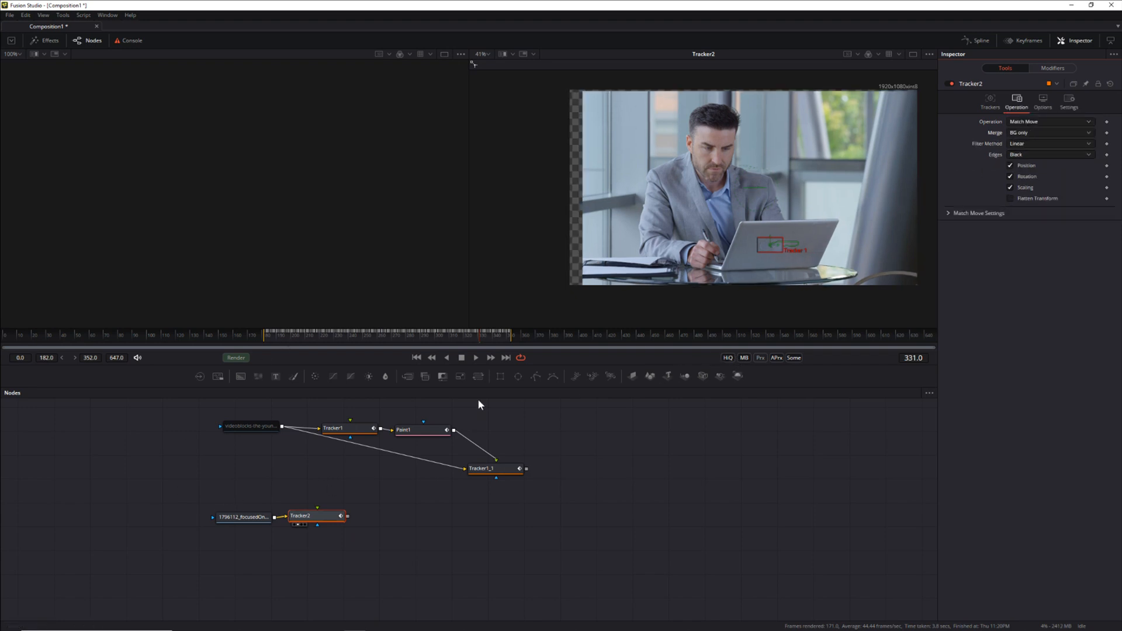
Step: Play the stabilized clip to check the laptop's position, stop it, and move to frame 183
left_click(477, 356)
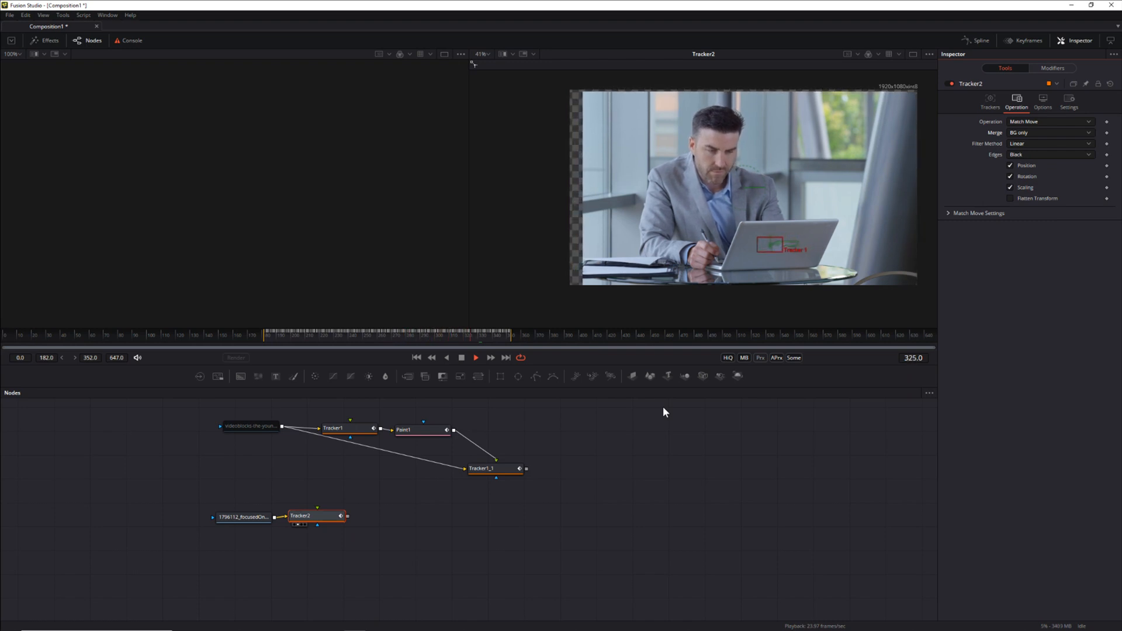
key("space")
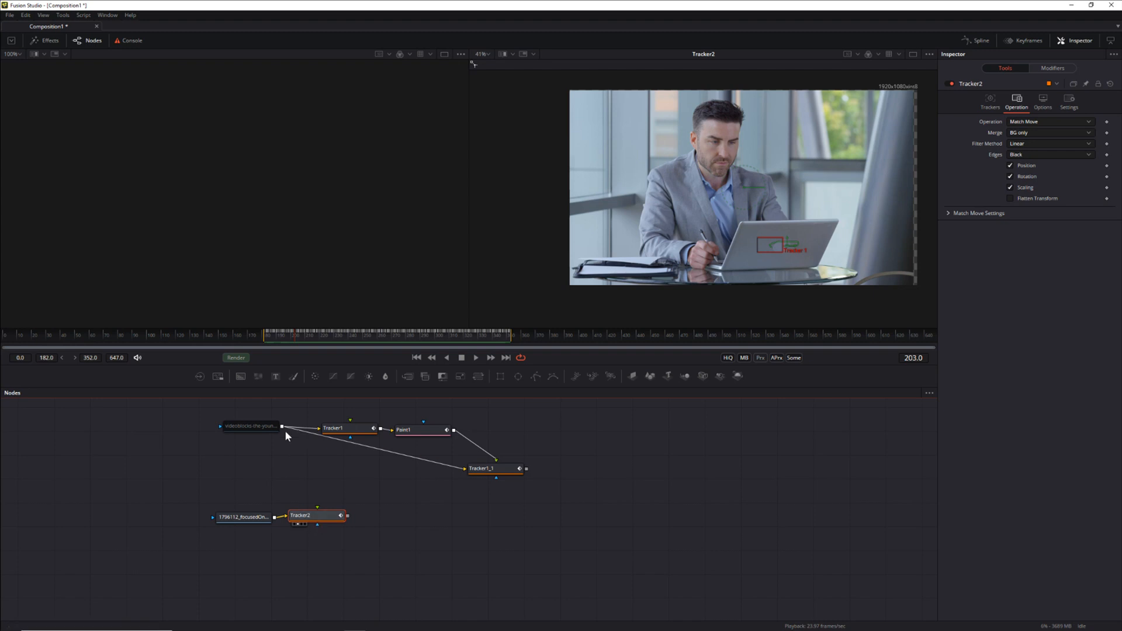
left_click(266, 336)
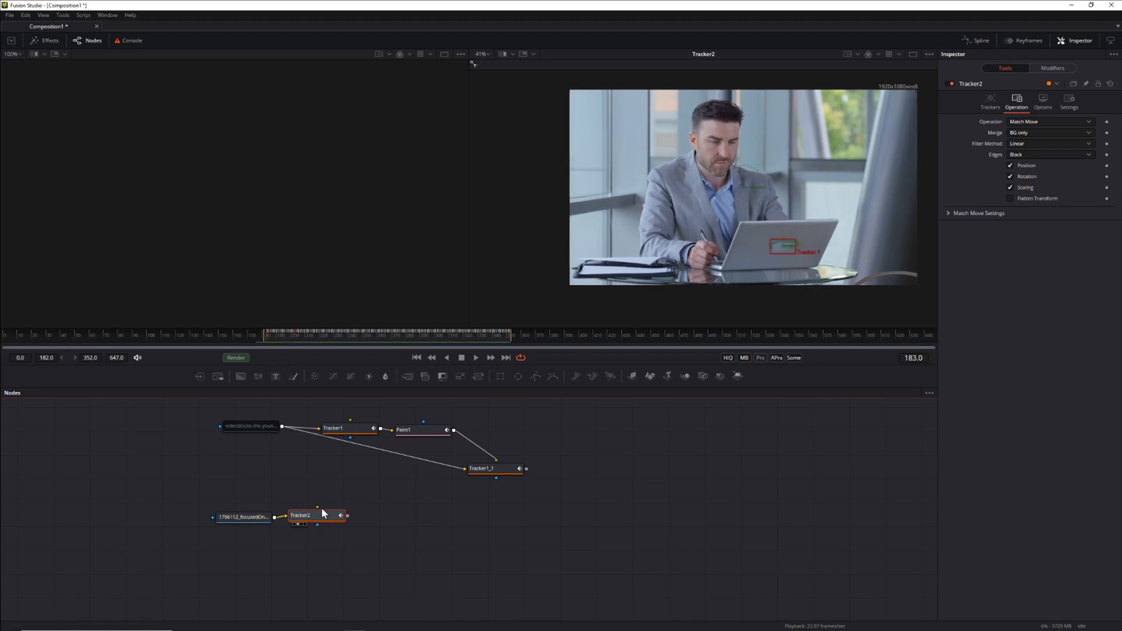
Step: Add a Paint node, connect Tracker2's output to it, and display it in the second viewer
key("shift+space")
type("pai")
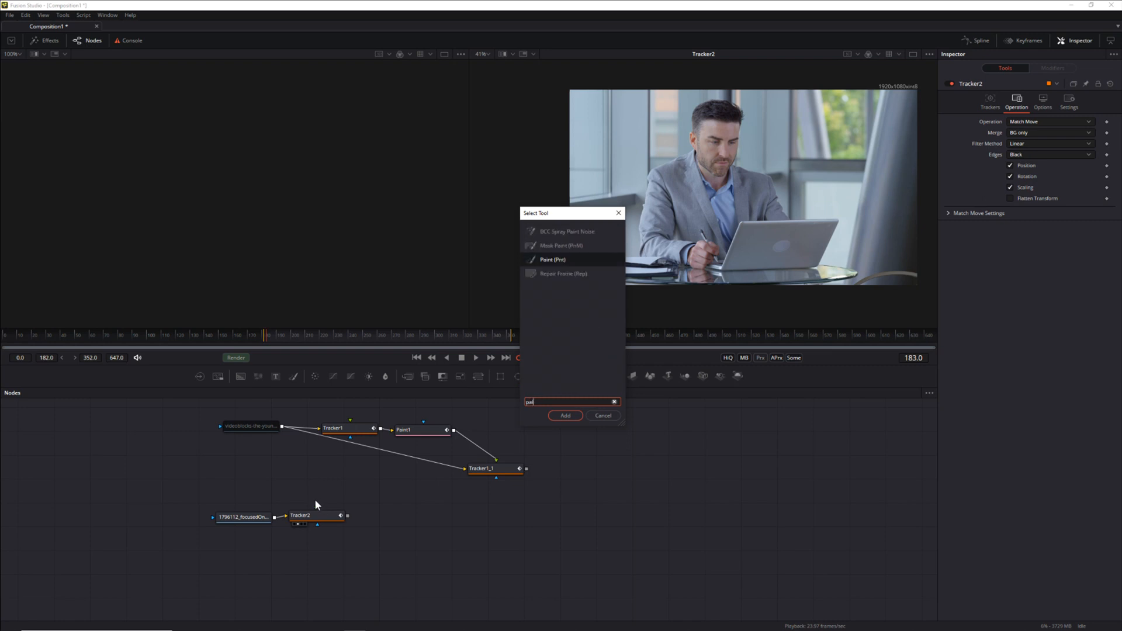
type("ny")
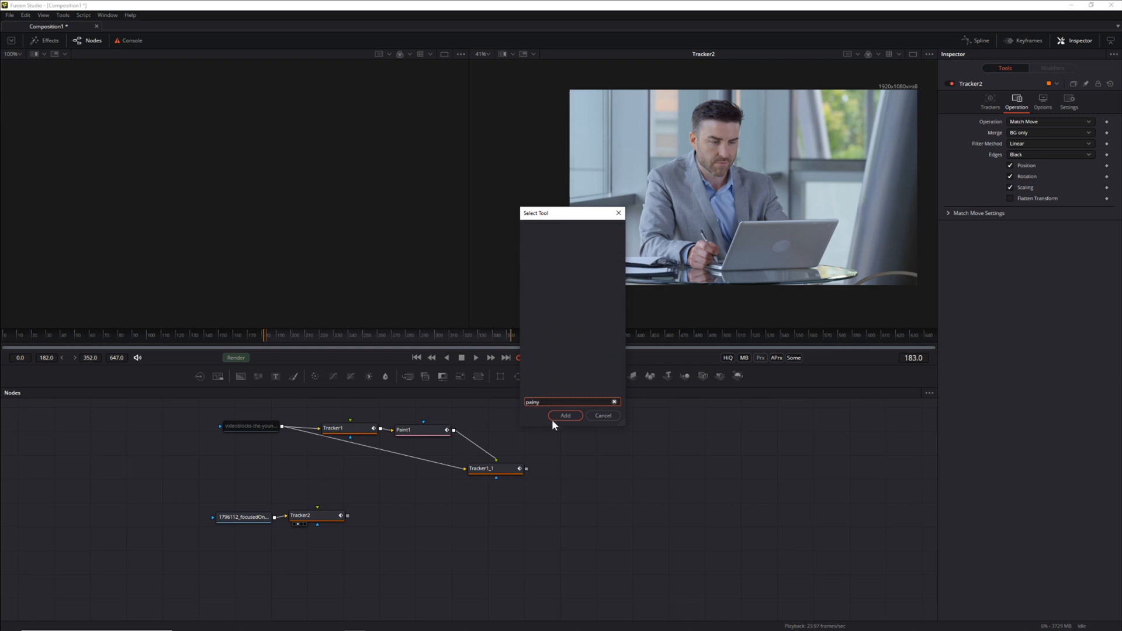
key("BackSpace")
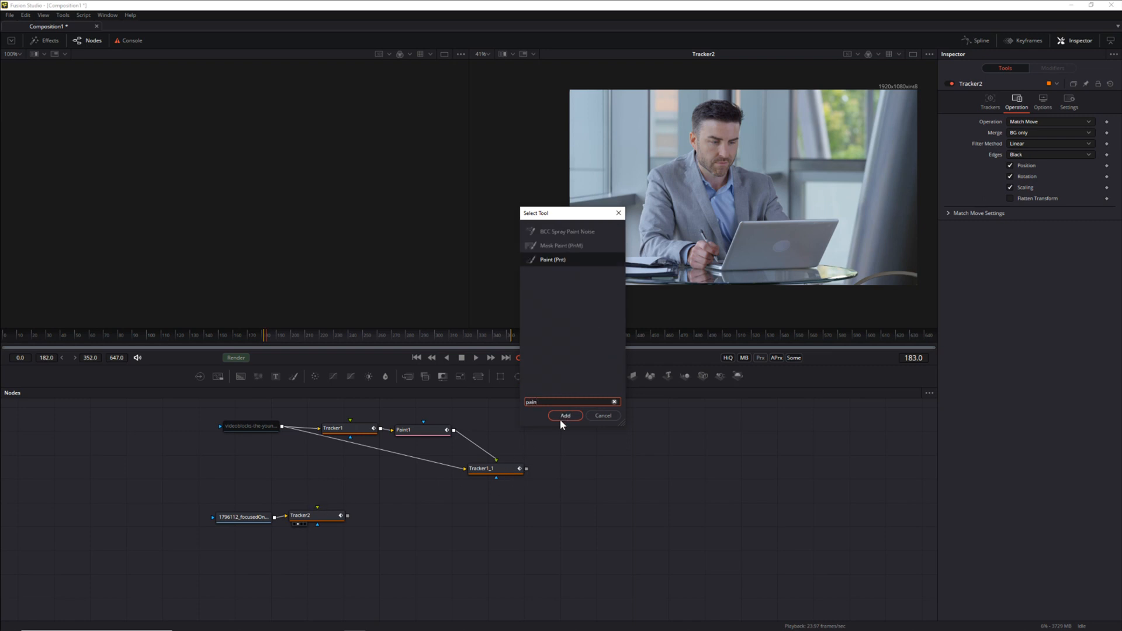
left_click(564, 416)
left_click_drag(350, 511, 459, 523)
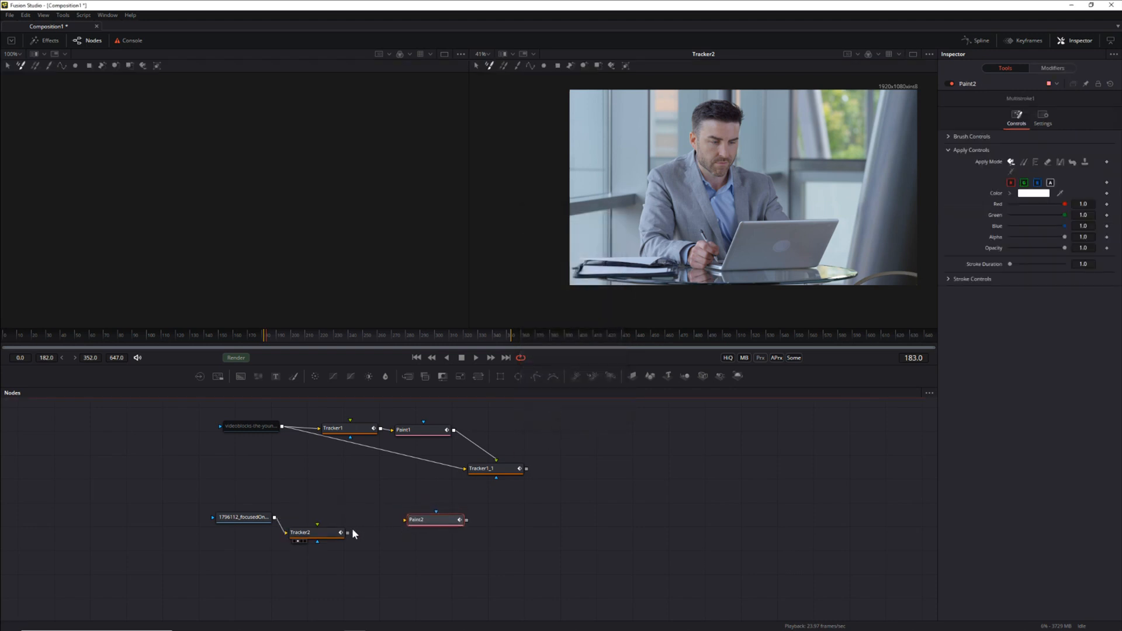
left_click_drag(347, 533, 431, 522)
left_click_drag(430, 522, 738, 270)
Step: Set up a Stroke brush in Paint2 in Clone mode with softness 1.418 and opacity 0.457
left_click(301, 532)
scroll(668, 304, "up", 5)
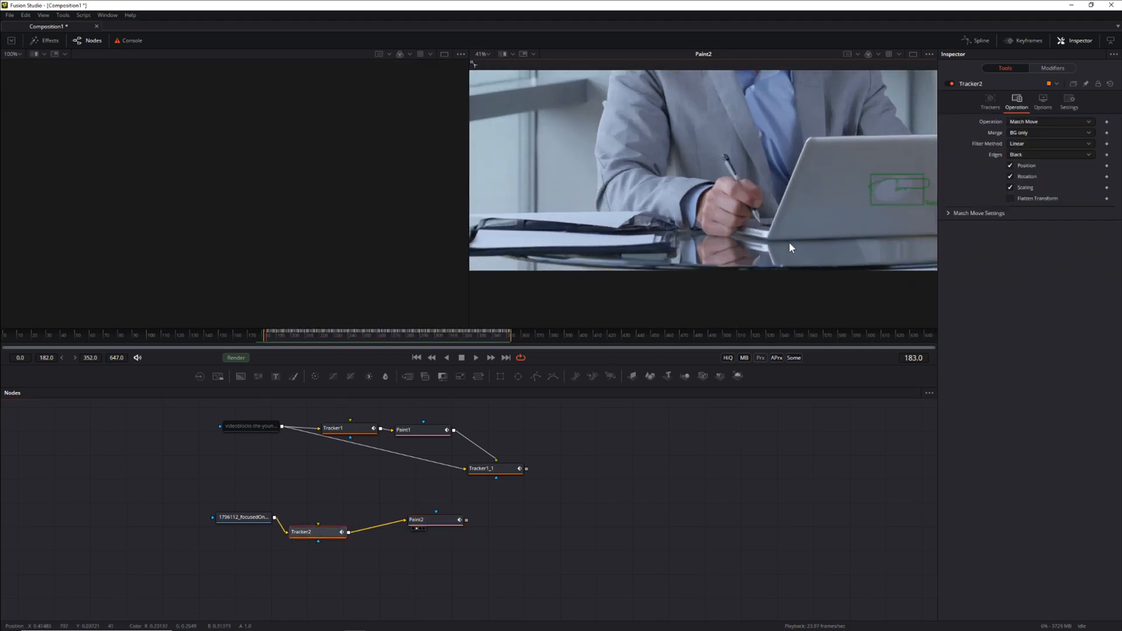
left_click_drag(833, 203, 588, 271)
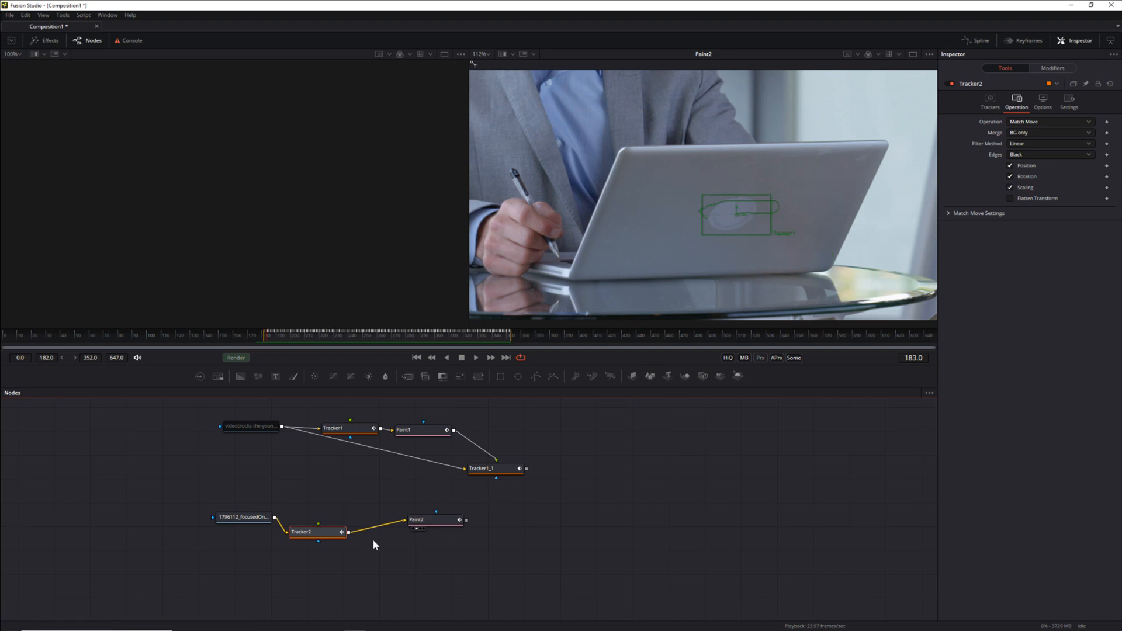
left_click(430, 519)
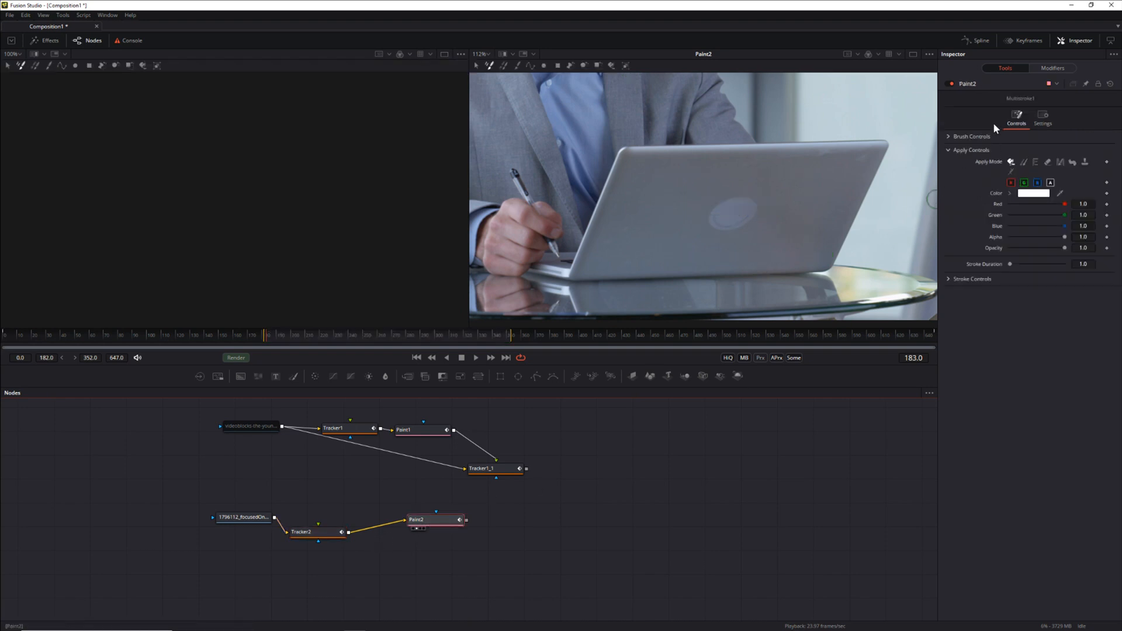
left_click(517, 66)
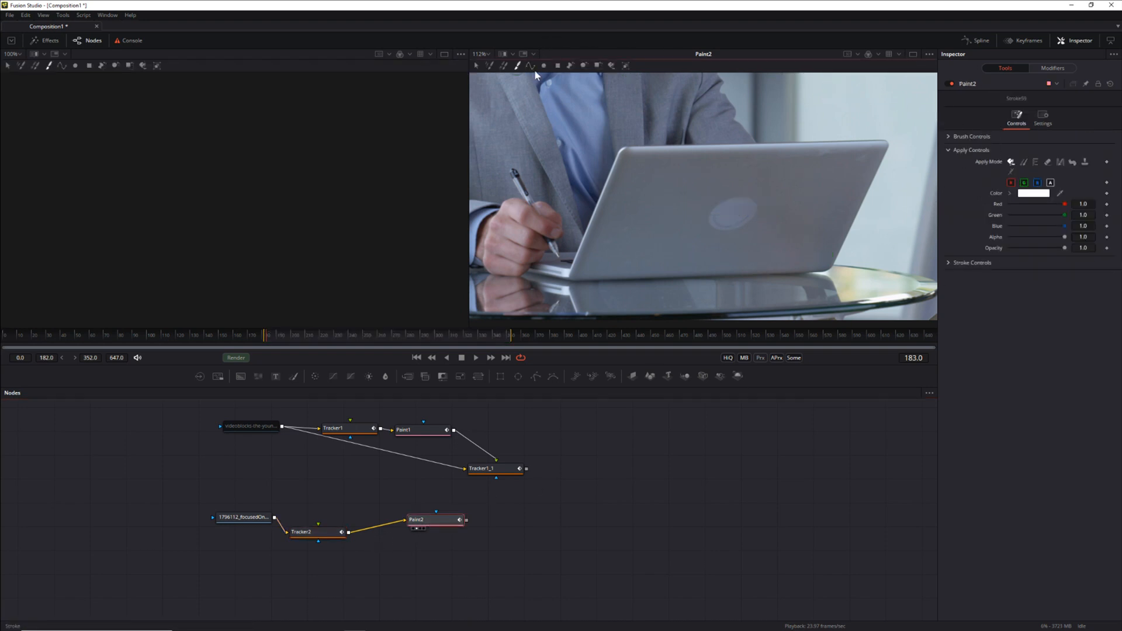
left_click(1022, 163)
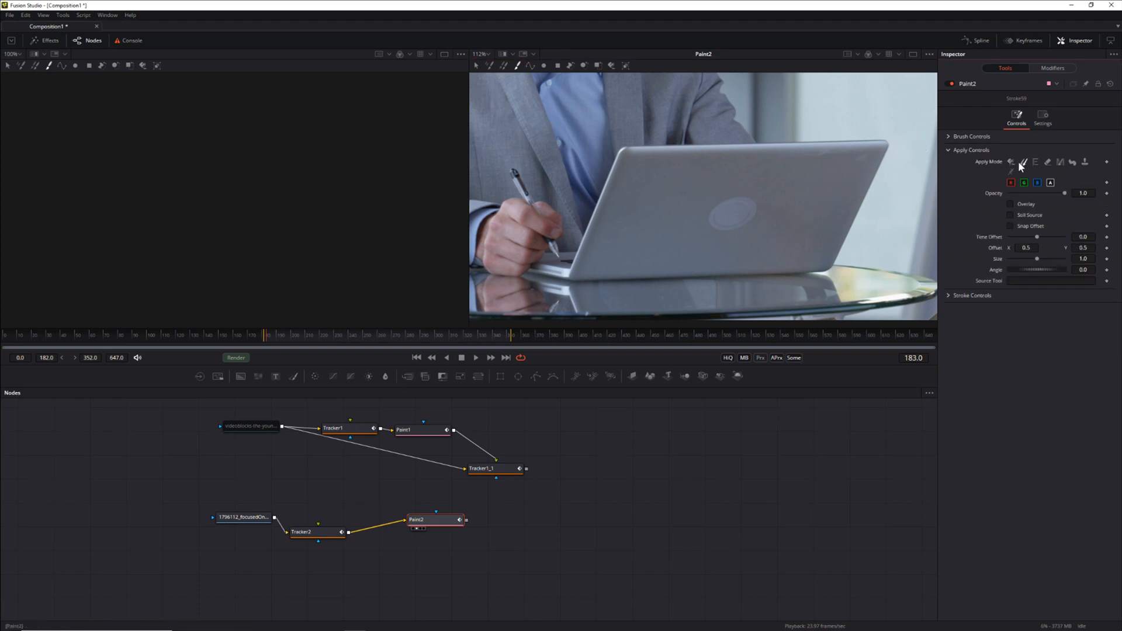
left_click(947, 136)
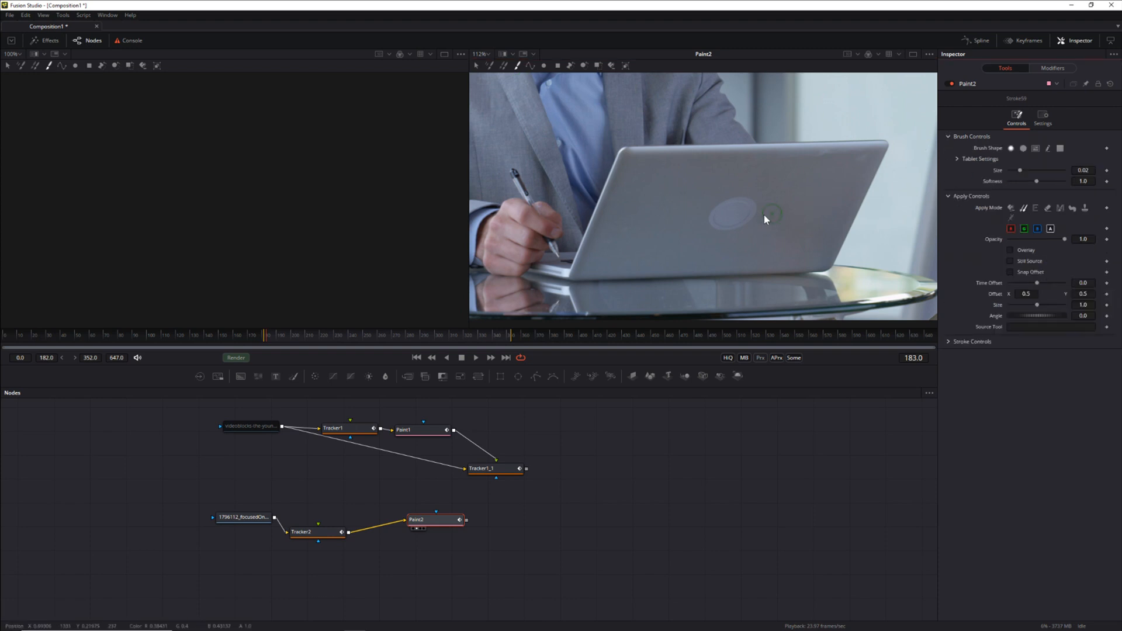
left_click_drag(1036, 181, 1039, 183)
left_click_drag(1056, 240, 1033, 241)
Step: Clone clean lid surface over the round laptop logo with repeated strokes until the logo is covered
left_click(703, 188, "alt")
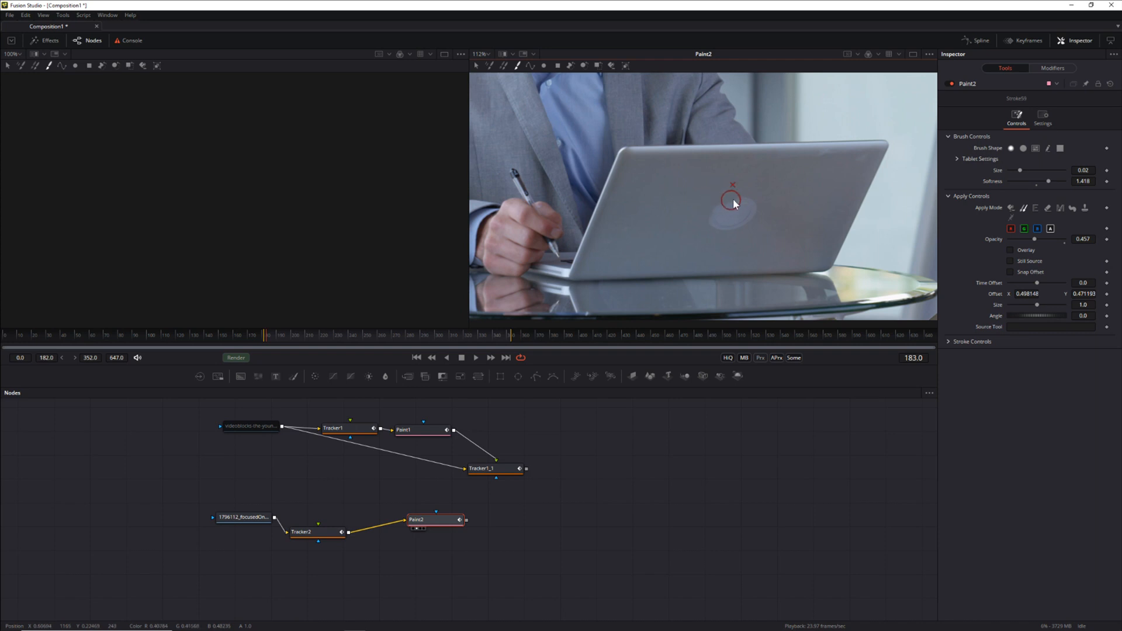
left_click(757, 203)
left_click(760, 213)
left_click(748, 216)
left_click(746, 234)
left_click(751, 195)
left_click(742, 226)
left_click(749, 199)
left_click(705, 221)
left_click(736, 214)
left_click(751, 222)
left_click(704, 227)
left_click(755, 214)
left_click(772, 214)
left_click(795, 270)
left_click(760, 203)
left_click(767, 184)
left_click(721, 227)
left_click(723, 236)
Step: Paste a copy of Tracker2, feed it the loader as background and Paint2 as foreground, and display it in the second viewer
left_click(331, 535)
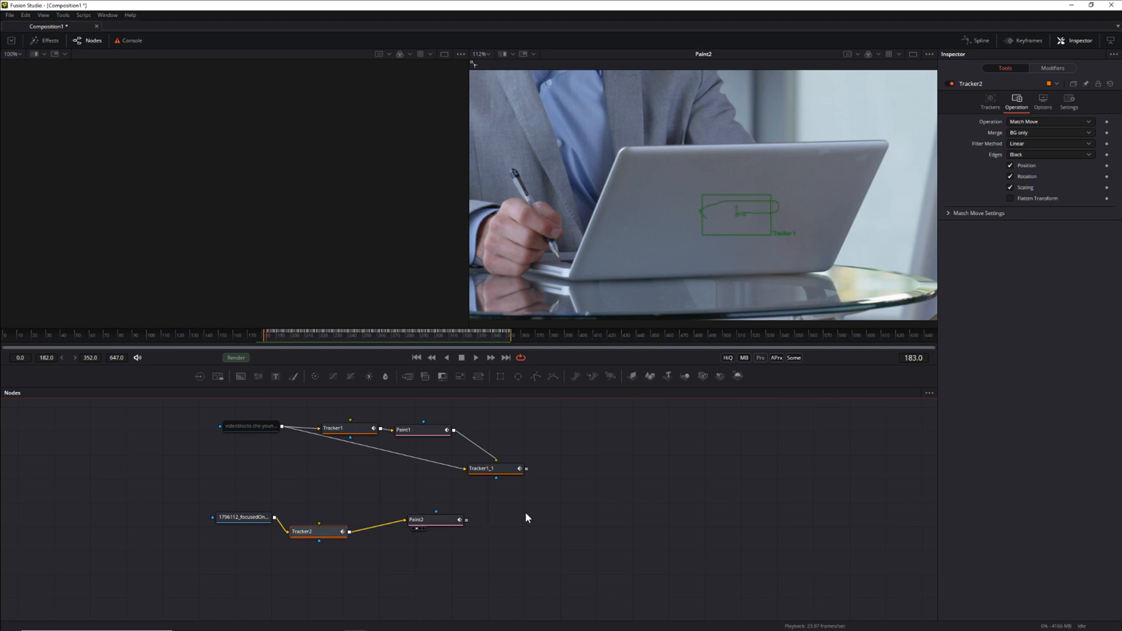
key("ctrl+v")
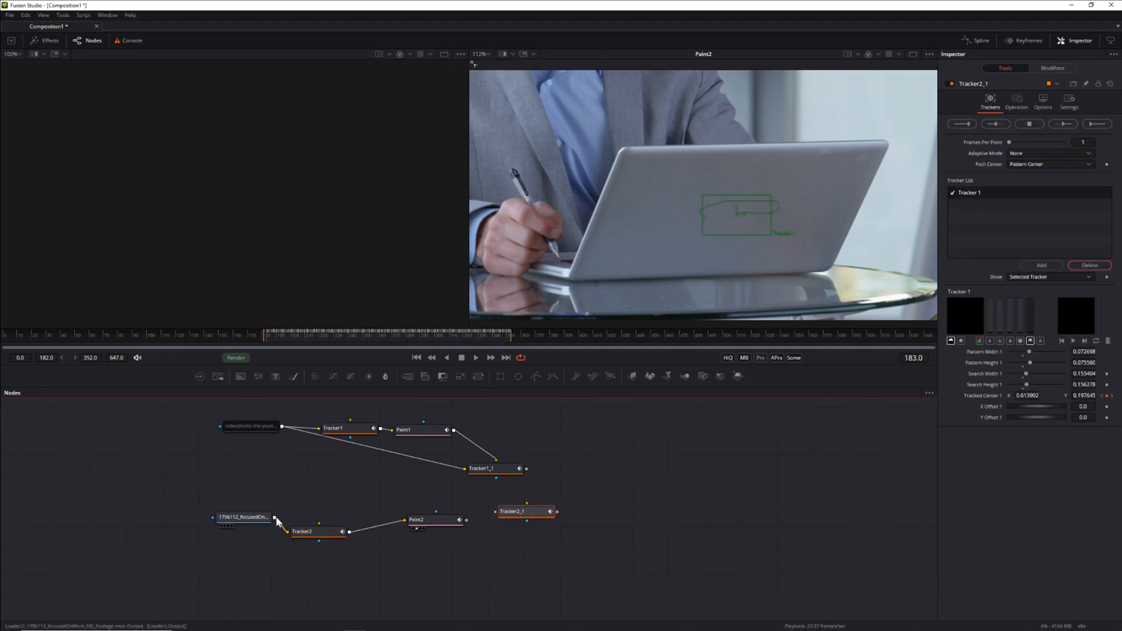
mouse_move(275, 518)
left_mouse_down()
mouse_move(493, 510)
mouse_move(510, 558)
left_mouse_up()
left_click_drag(468, 517, 532, 554)
left_click_drag(552, 511, 795, 251)
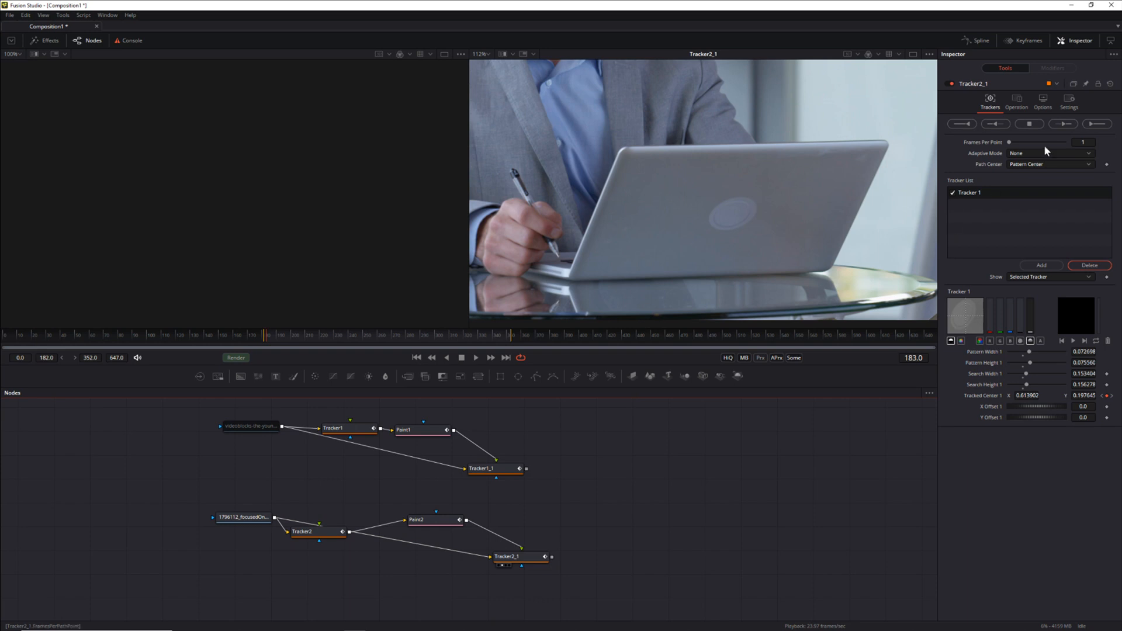
Step: Set the Tracker2_1 copy's merge to FG over BG
left_click(1026, 104)
left_click(1029, 130)
left_click(1027, 153)
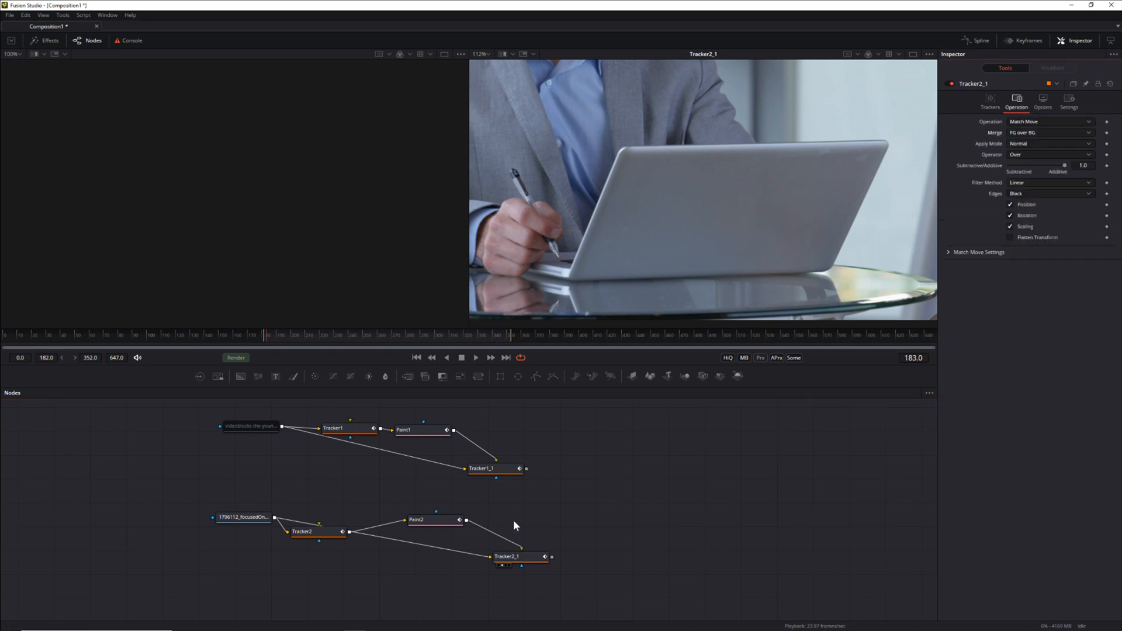
Step: Play the retouched clip at full-frame view, rearrange Paint2 and Tracker2_1 into a tidy flow, and stop playback
left_click(476, 358)
left_click_drag(753, 255, 601, 299)
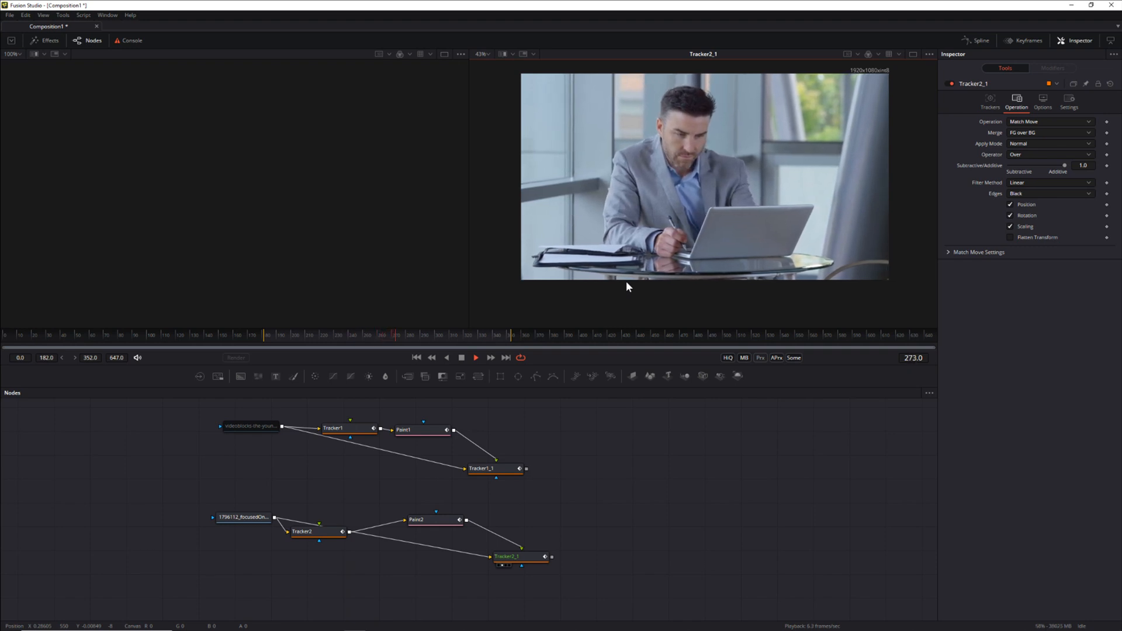
left_click_drag(444, 518, 428, 528)
left_click_drag(533, 558, 555, 517)
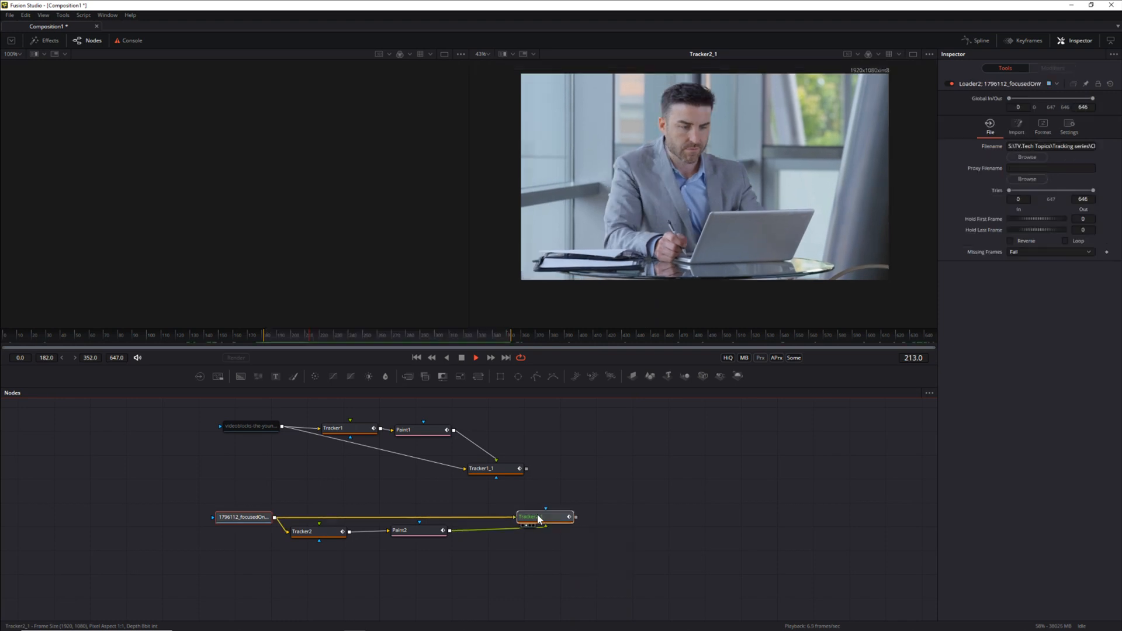
left_click(537, 518)
key("space")
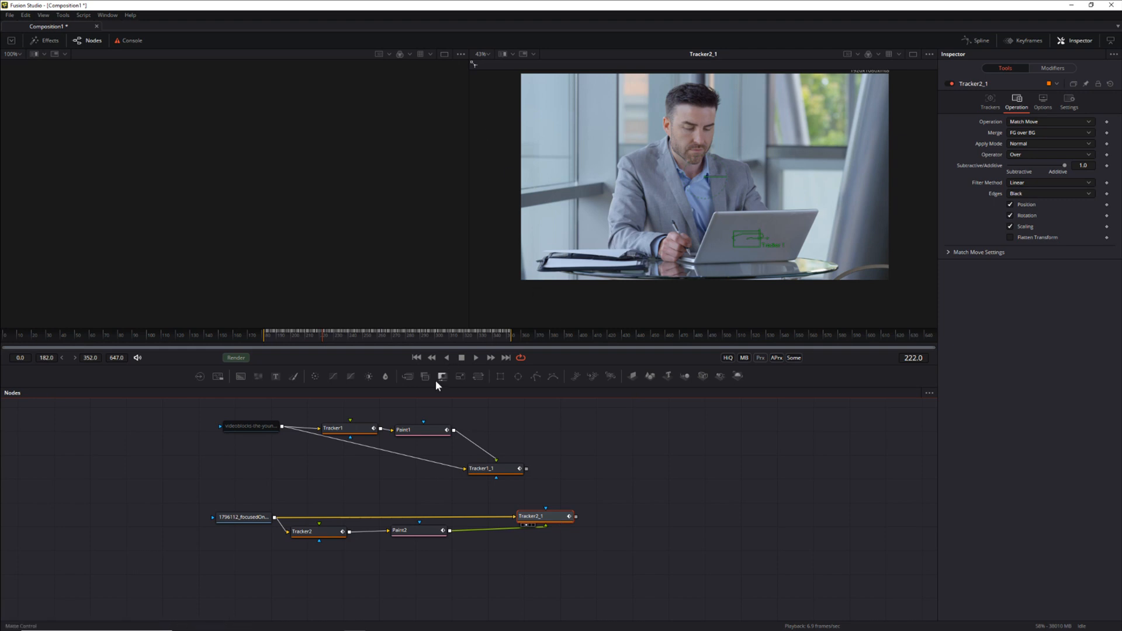
Step: Add a Color Corrector after Tracker2_1, display it, and set contrast 1.19, gain 0.92, gamma 0.89 and a red tint of strength 0.0233
left_click(314, 376)
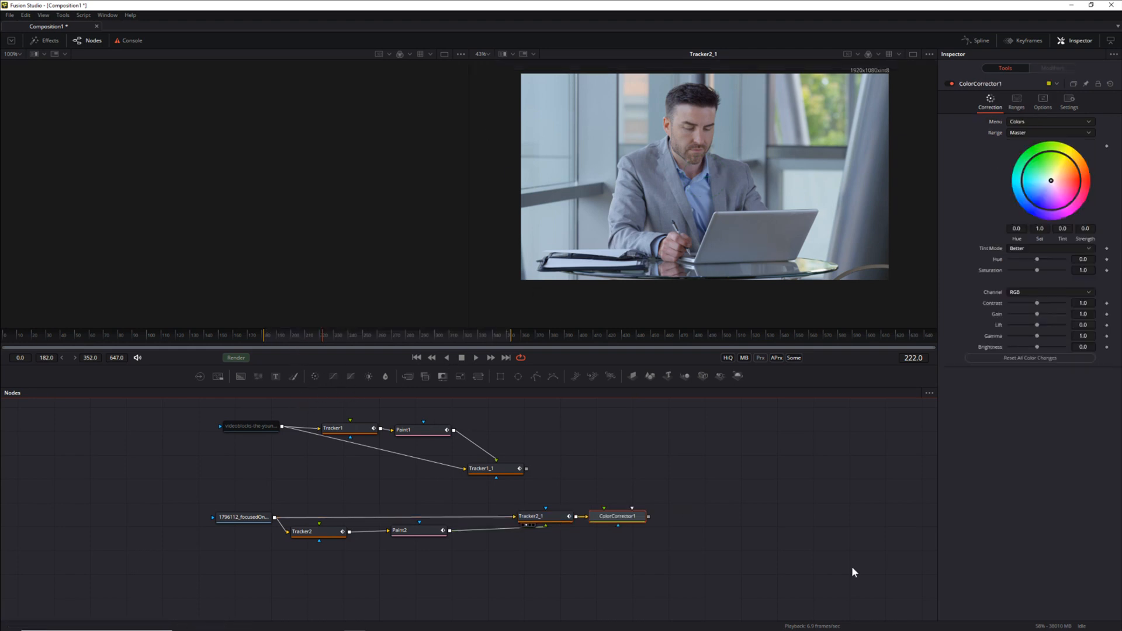
key("2")
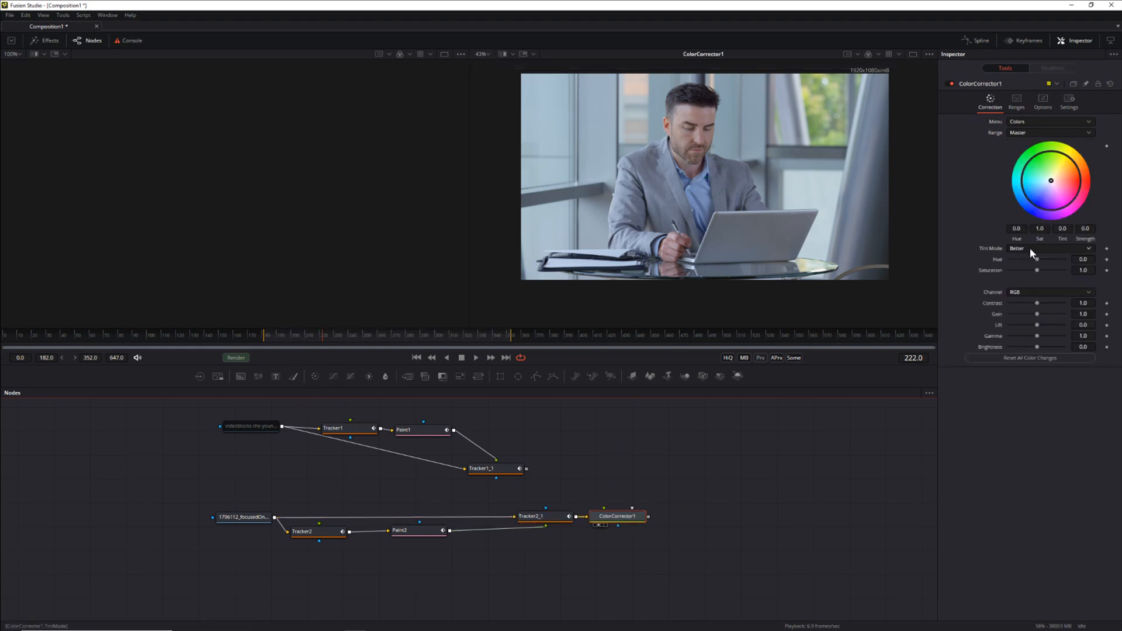
left_click_drag(1032, 304, 1039, 303)
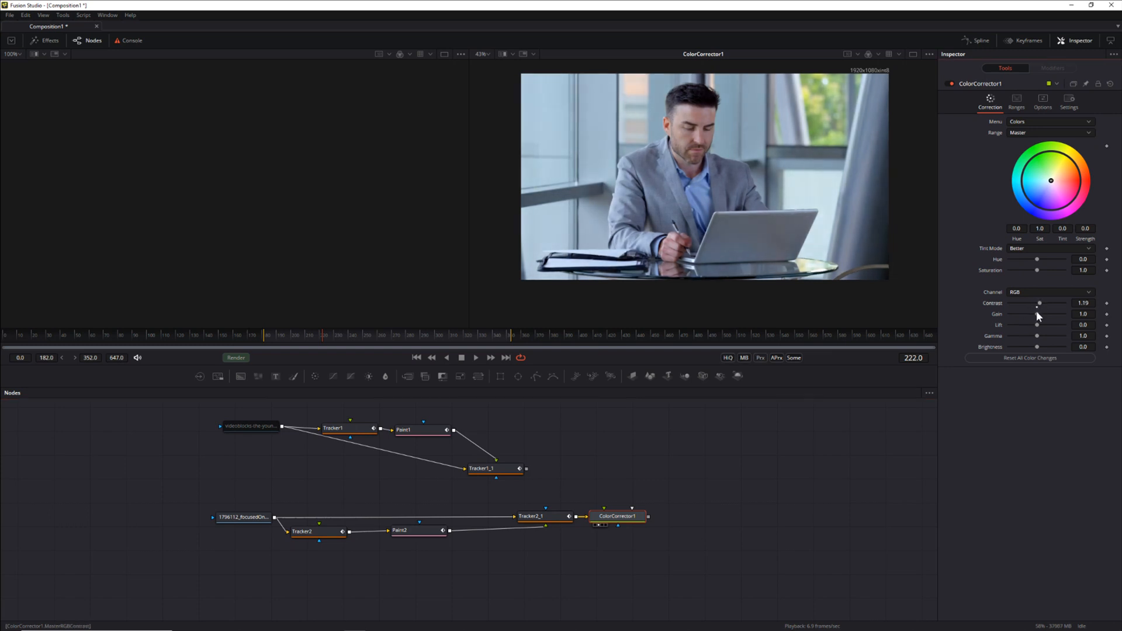
left_click_drag(1036, 315, 1033, 314)
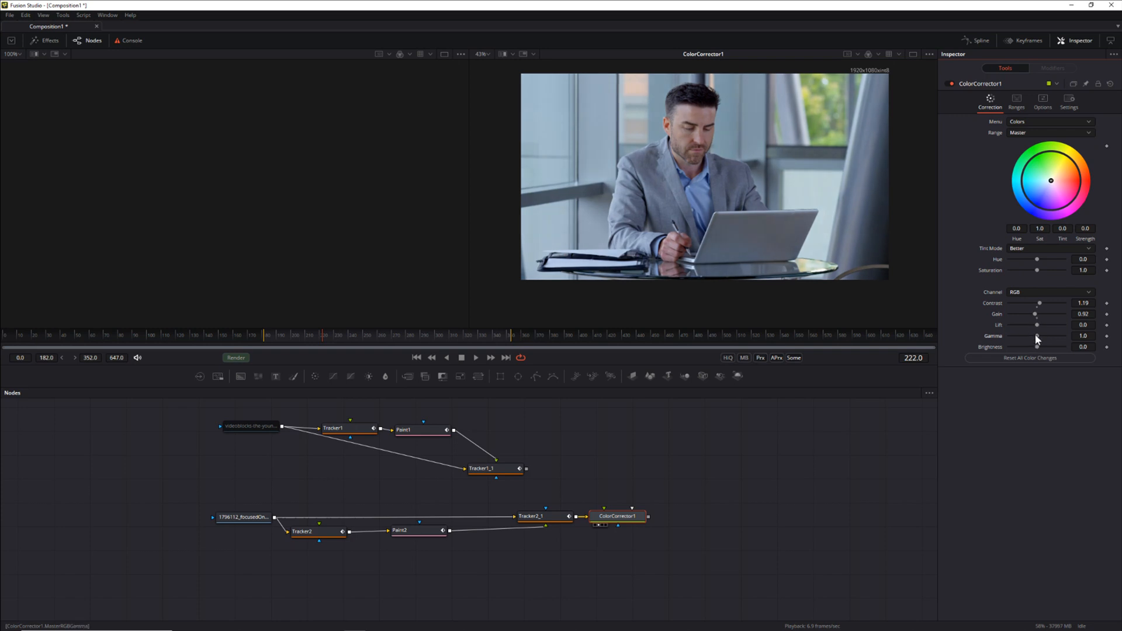
left_click_drag(1036, 337, 1034, 337)
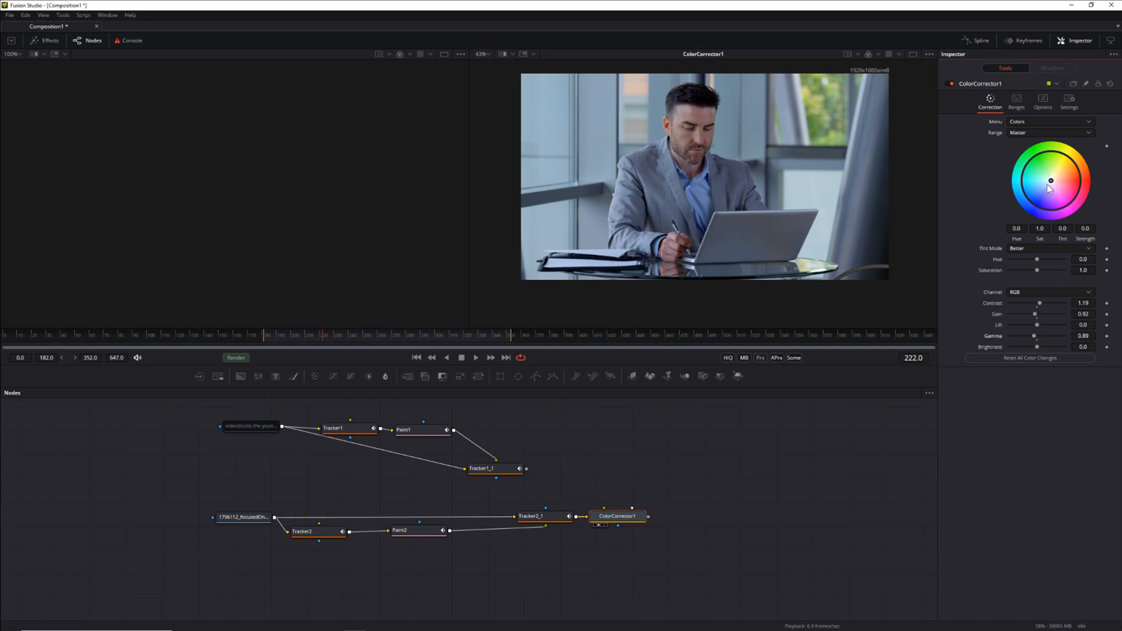
left_click_drag(1051, 182, 1055, 183)
Step: Merge Tracker2_1's output as foreground over ColorCorrector1, display the Merge, and line it up beside the Color Corrector
left_click_drag(624, 515, 624, 492)
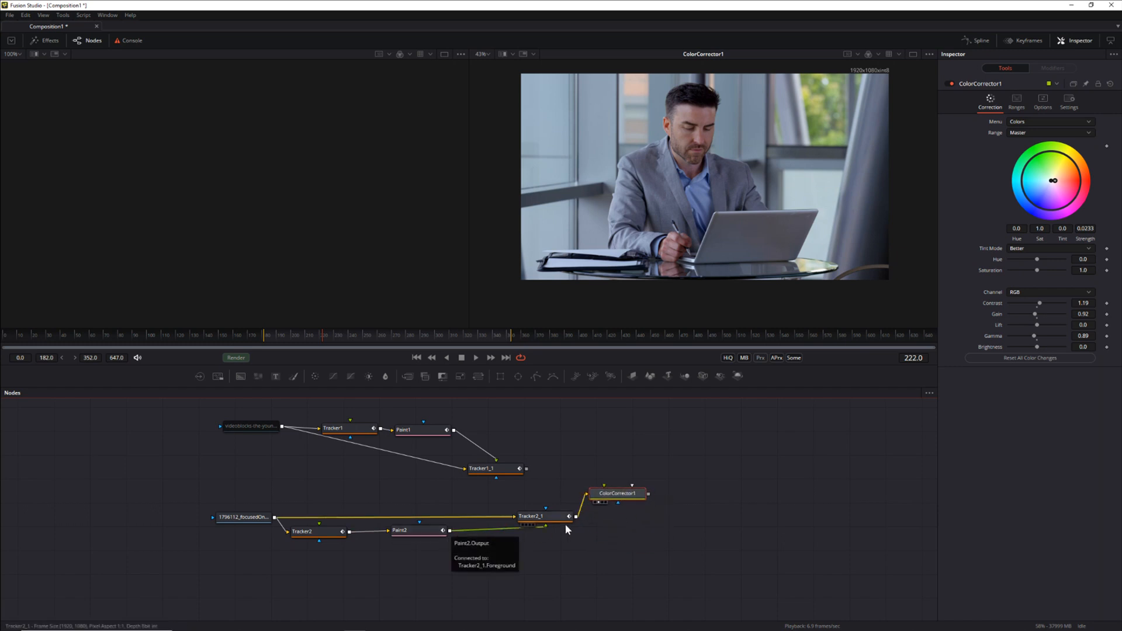
left_click_drag(576, 519, 791, 261)
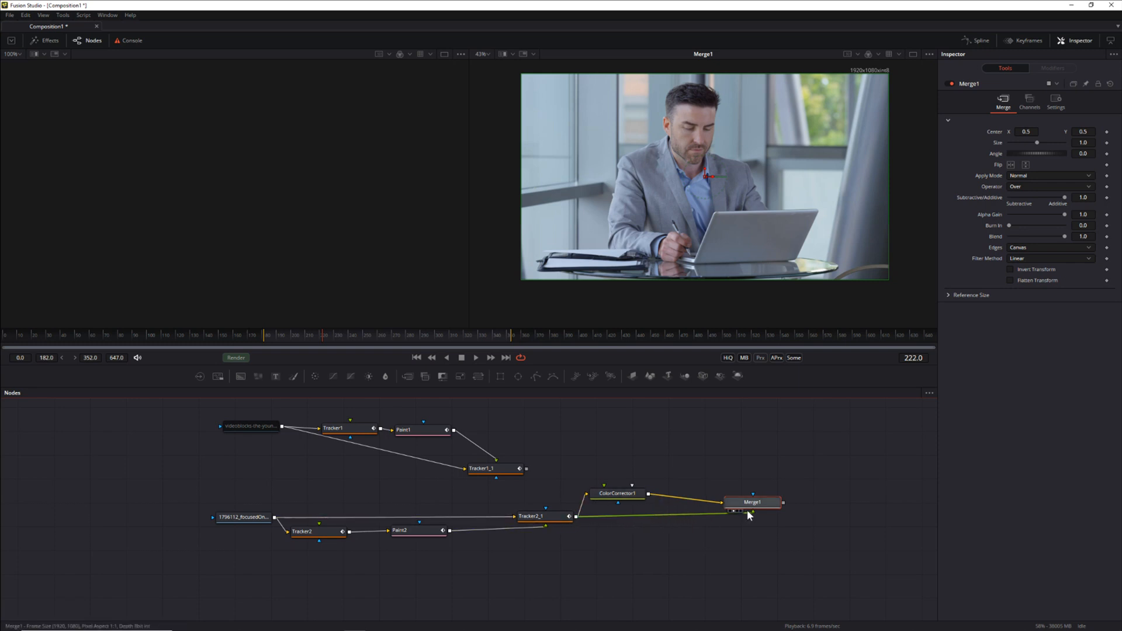
left_click_drag(752, 503, 730, 492)
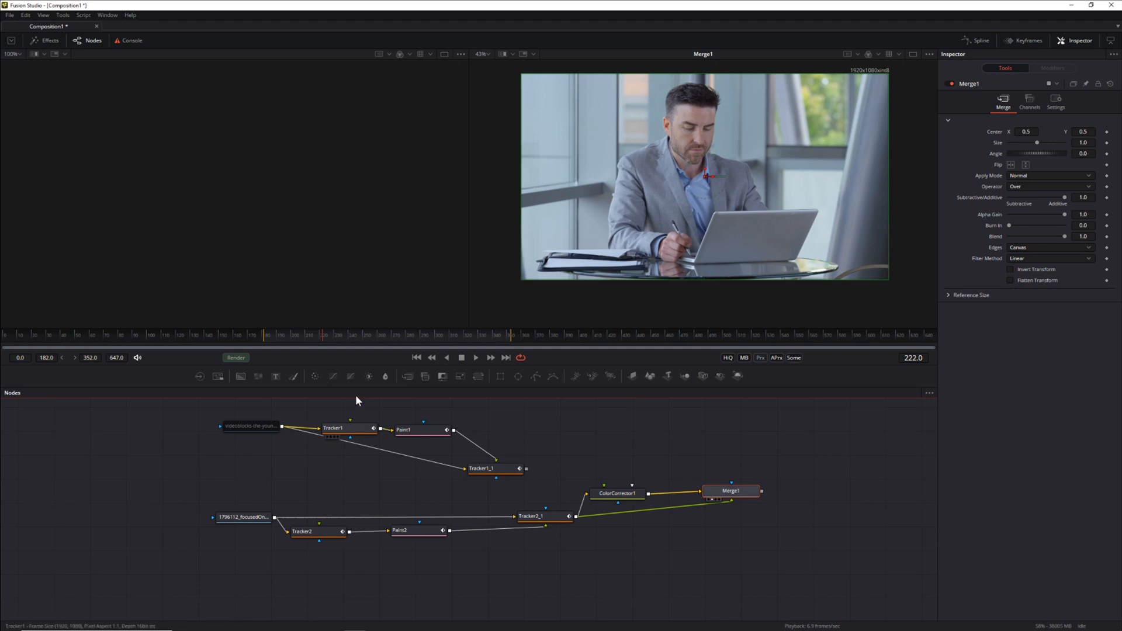
Step: At frame 182, add a Polygon, trace a closed shape around the laptop lid, and connect it as Merge1's mask
left_click(265, 342)
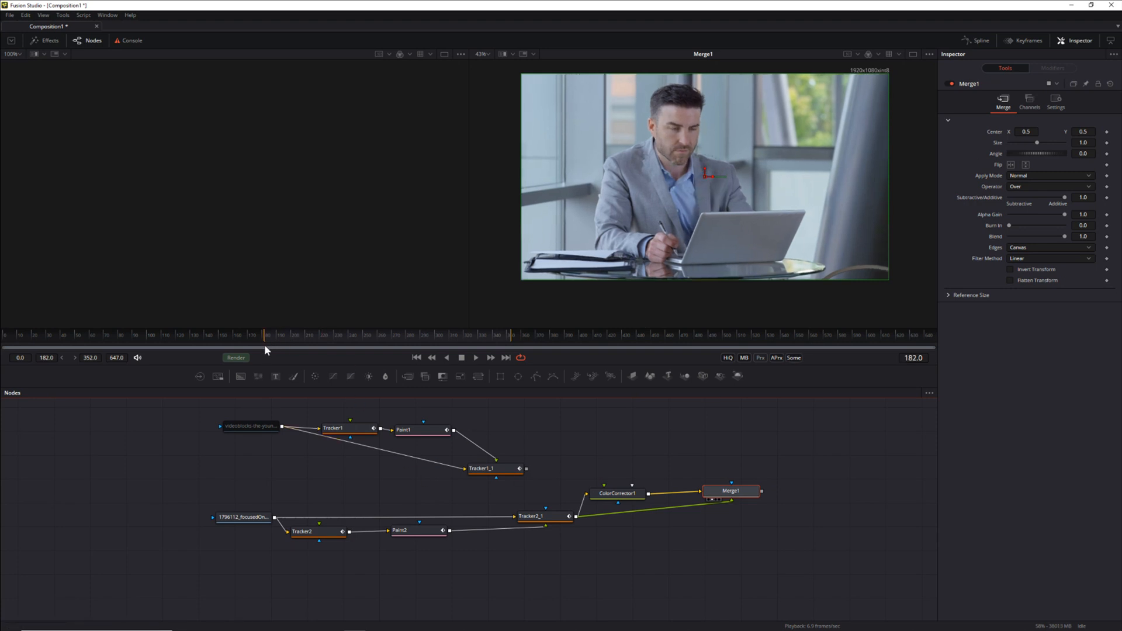
left_click_drag(265, 346, 265, 348)
left_click_drag(742, 496, 745, 496)
left_click_drag(536, 376, 723, 442)
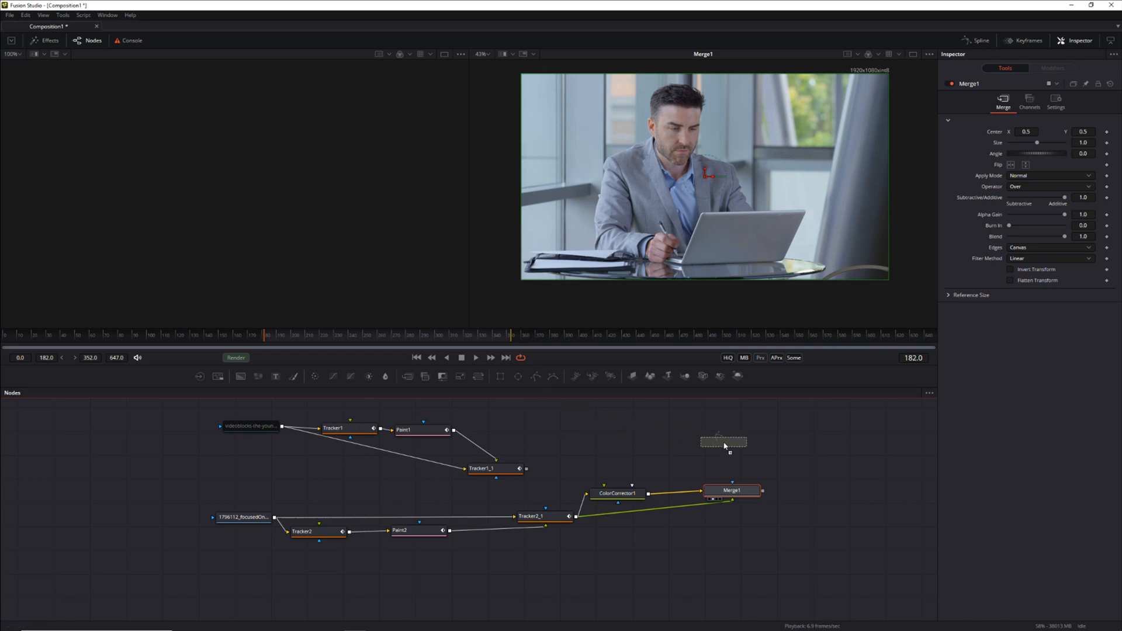
left_click(683, 263)
left_click(703, 218)
left_click(802, 213)
left_click(784, 260)
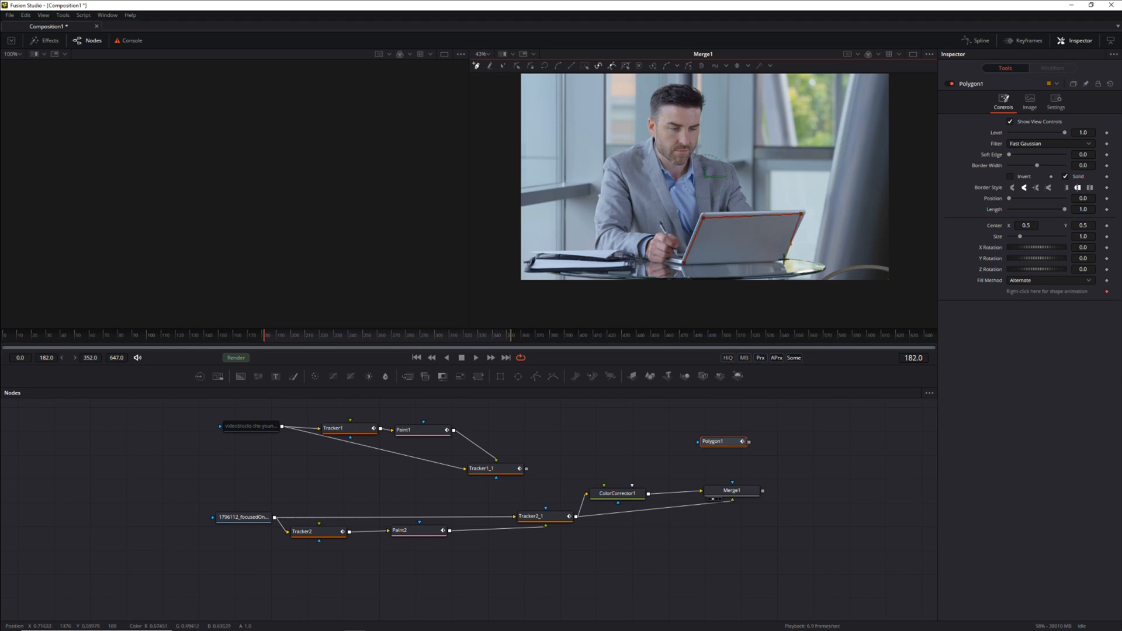
left_click(685, 262)
left_click_drag(748, 443, 734, 486)
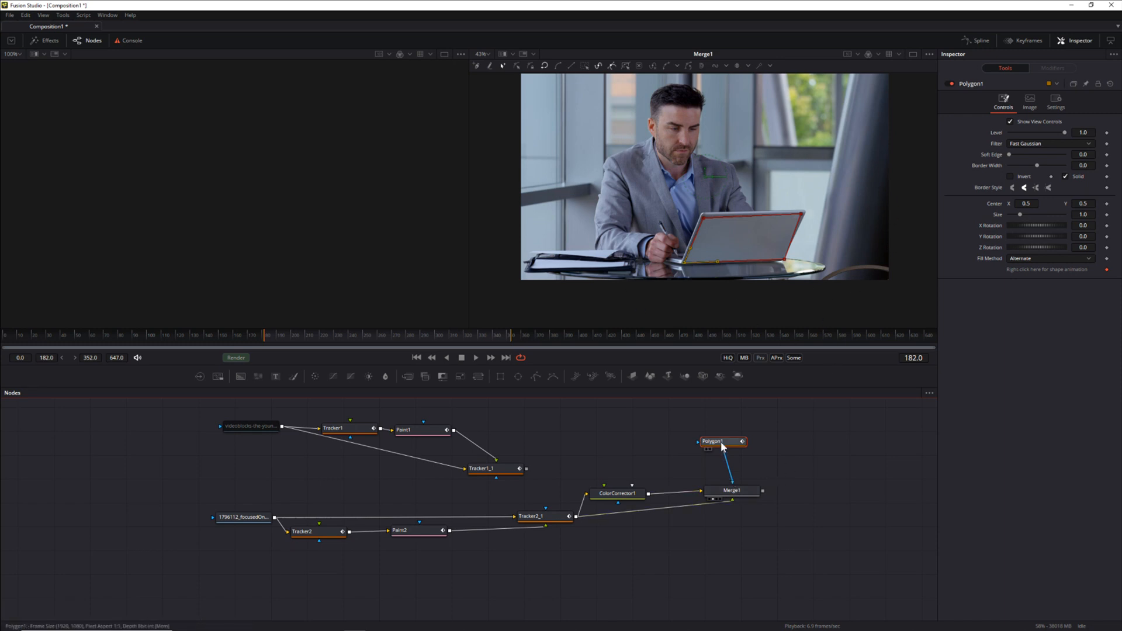
Step: Line Polygon1 up above Merge1 and give the mask a soft edge of 0.01024
left_click_drag(718, 442, 726, 435)
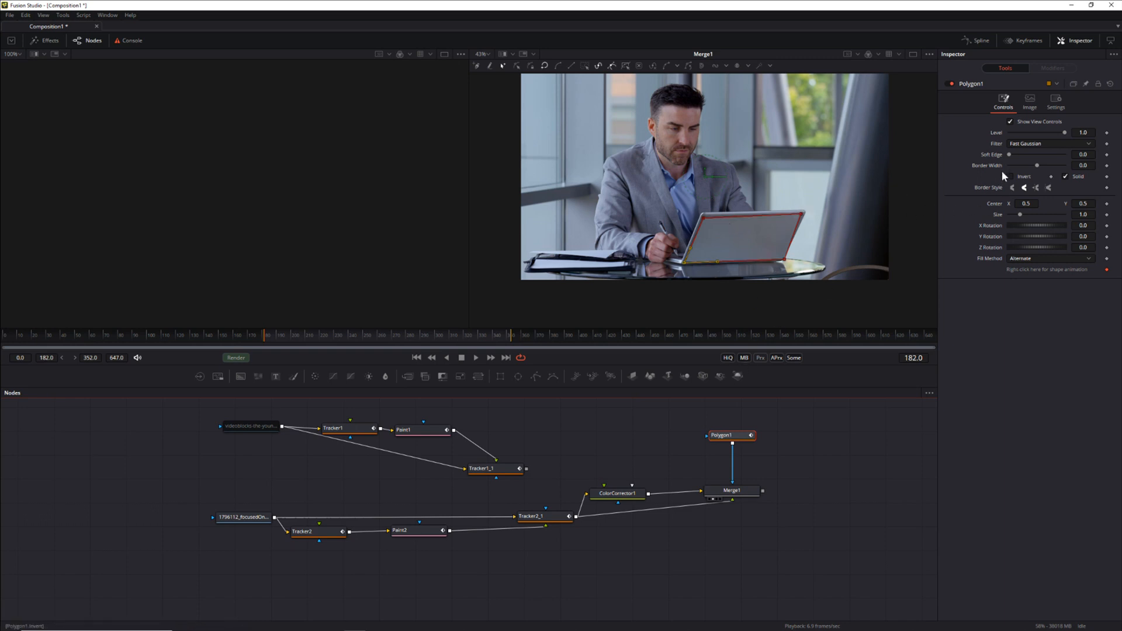
left_click_drag(1010, 153, 1038, 156)
left_click(720, 491)
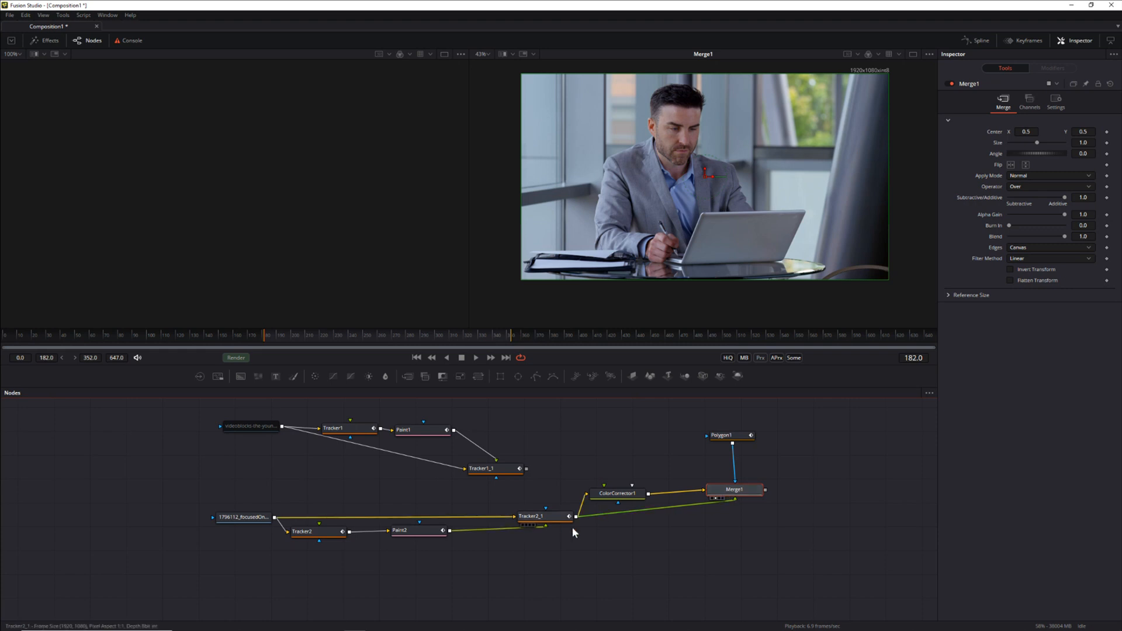
Step: Insert a Color Corrector between Tracker2_1 and Merge1's foreground input, and set contrast 1.54, gain 0.95 and gamma 0.91
left_click_drag(314, 377, 676, 531)
left_click_drag(674, 519, 695, 526)
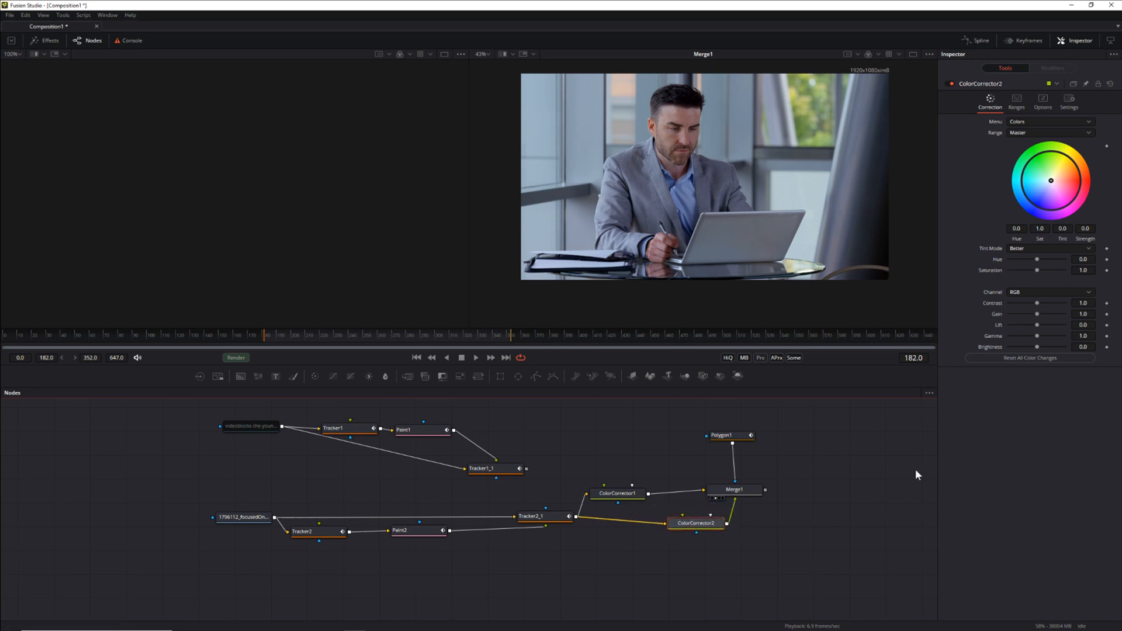
left_click_drag(1036, 301, 1039, 302)
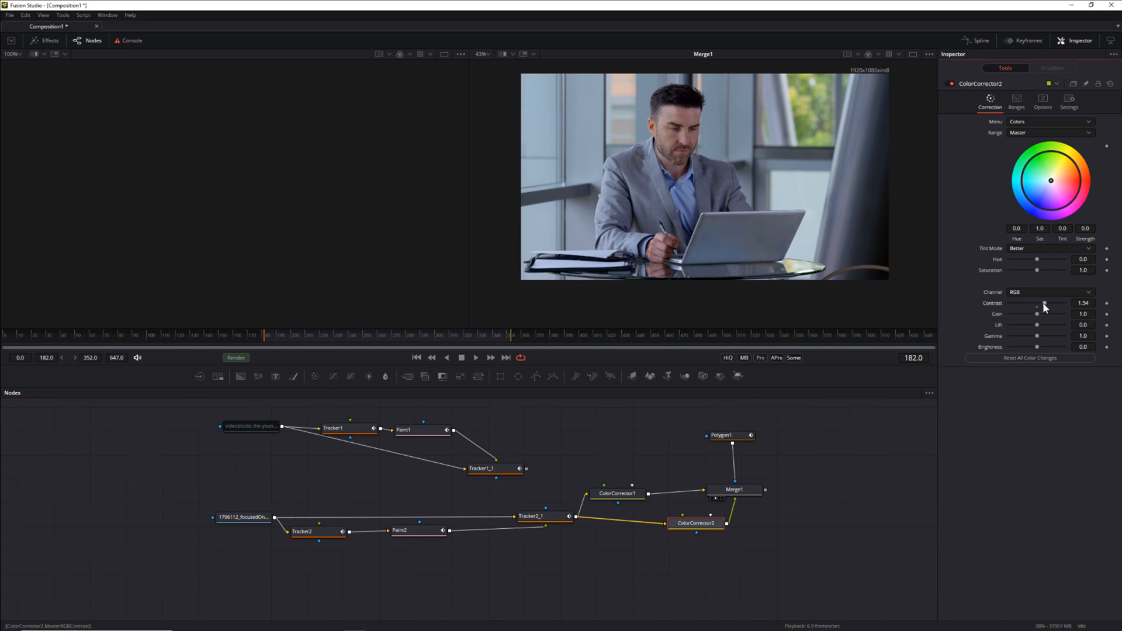
left_click_drag(1037, 314, 1036, 316)
left_click_drag(1038, 336, 1035, 336)
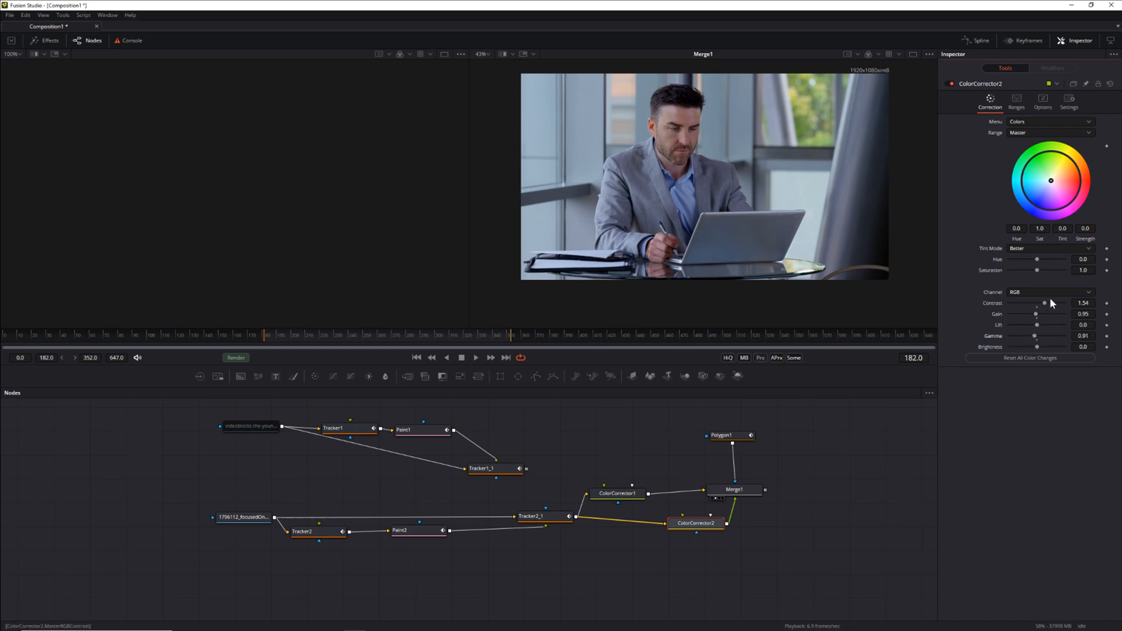
Step: Set ColorCorrector2's saturation to 0.89 and add a slight tint of strength 0.0023
left_click_drag(1037, 270, 1033, 275)
left_click_drag(1051, 181, 1051, 179)
left_click_drag(1051, 178, 1052, 180)
left_click(866, 412)
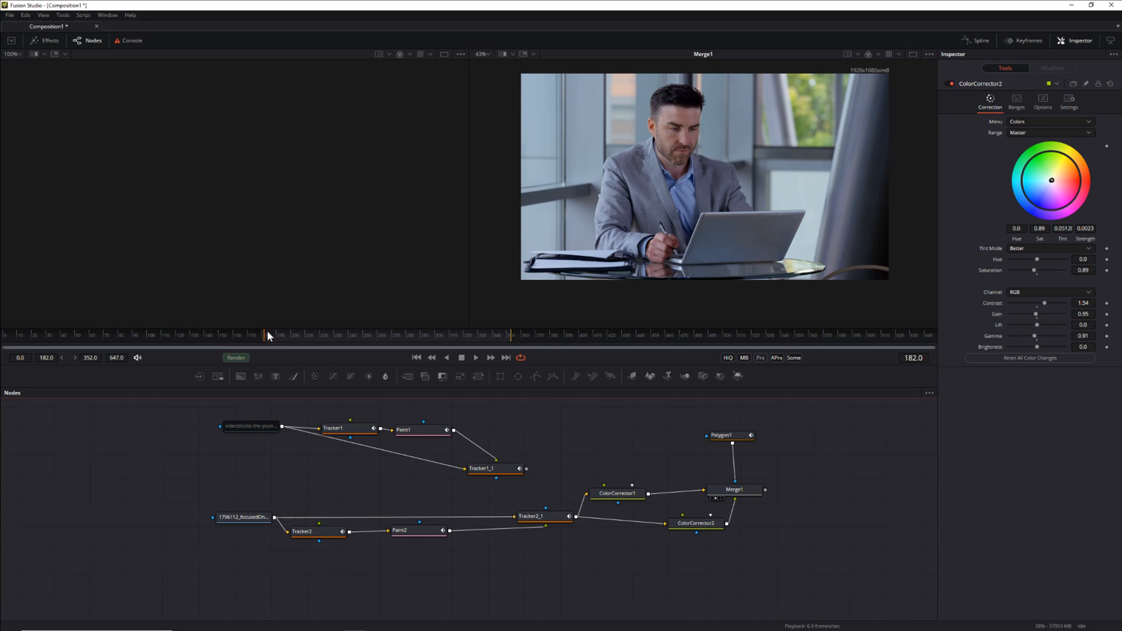
Step: Scrub between frames 181 and 308 with Polygon1 selected to compare the mask's position with the moving laptop lid
left_click_drag(283, 335, 359, 332)
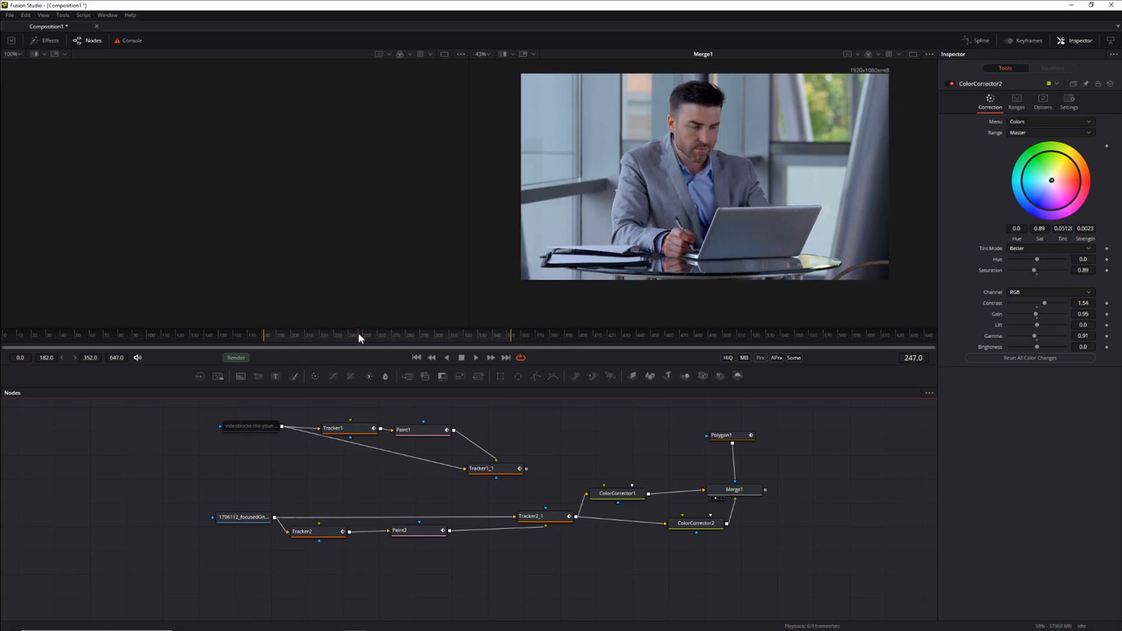
left_click(710, 437)
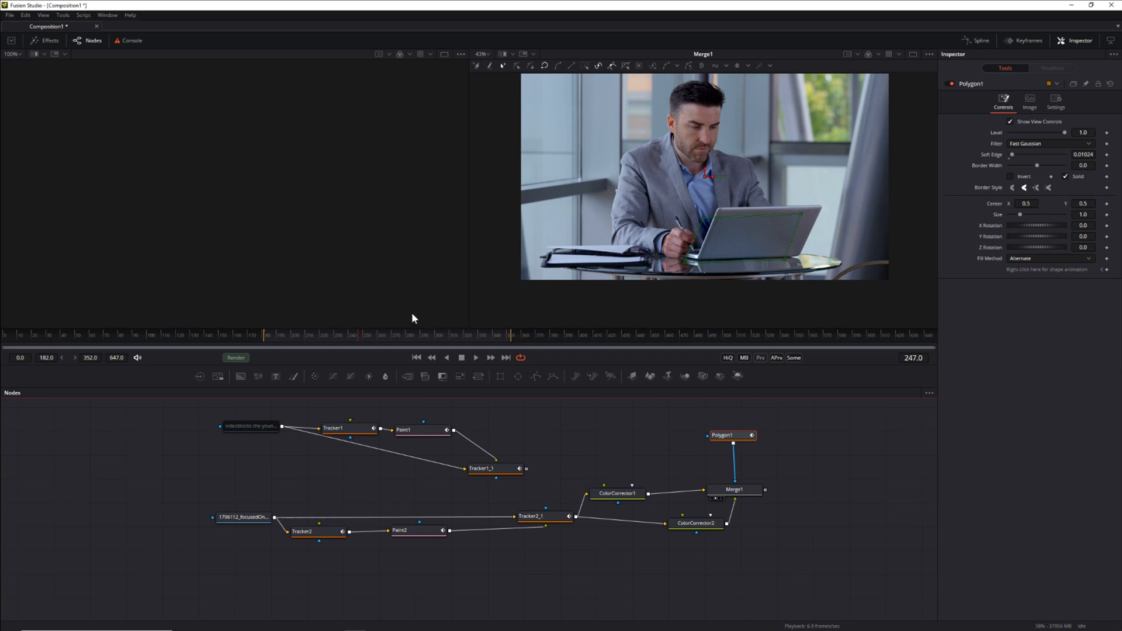
left_click(422, 335)
left_click(447, 335)
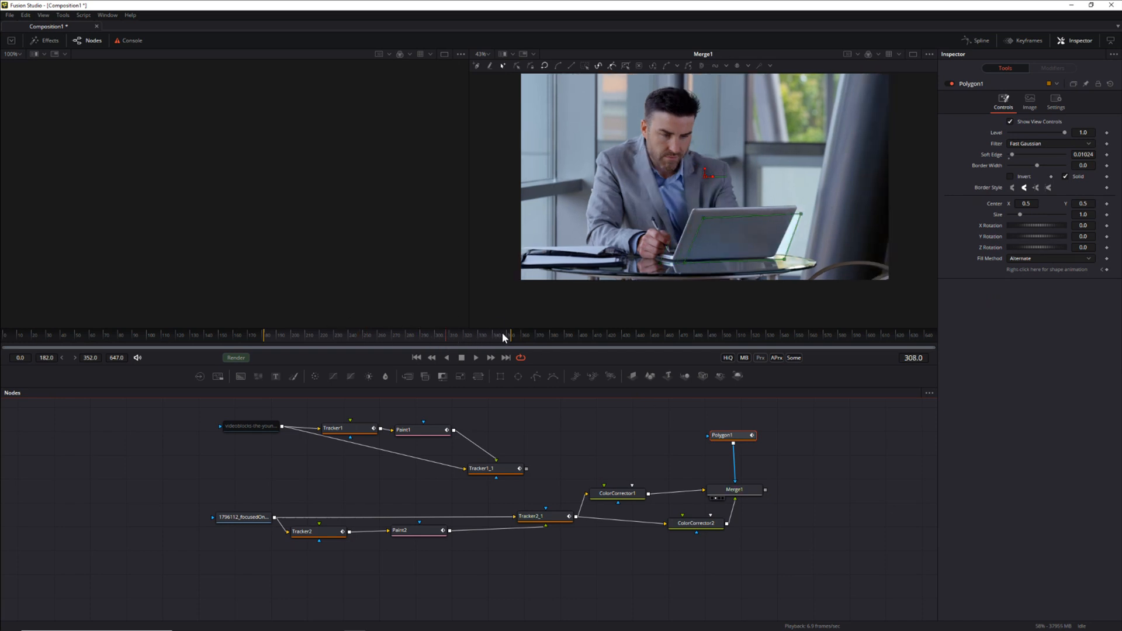
left_click_drag(289, 336, 265, 341)
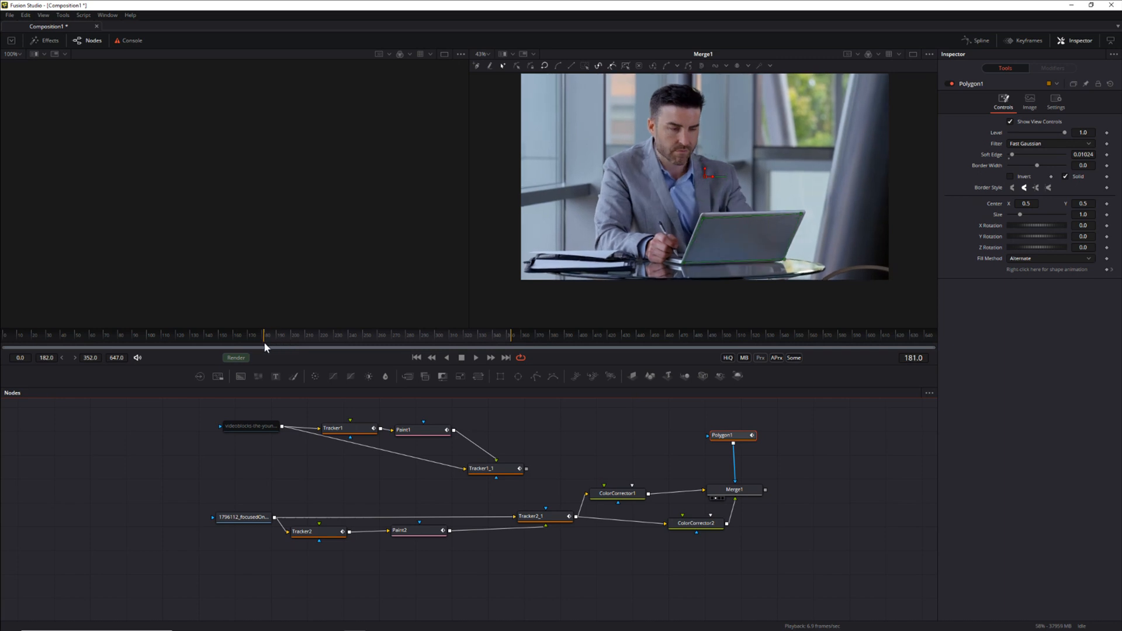
Step: Add a Tracker node, feed it from the original office footage loader, and display it in the viewer
left_click(626, 446)
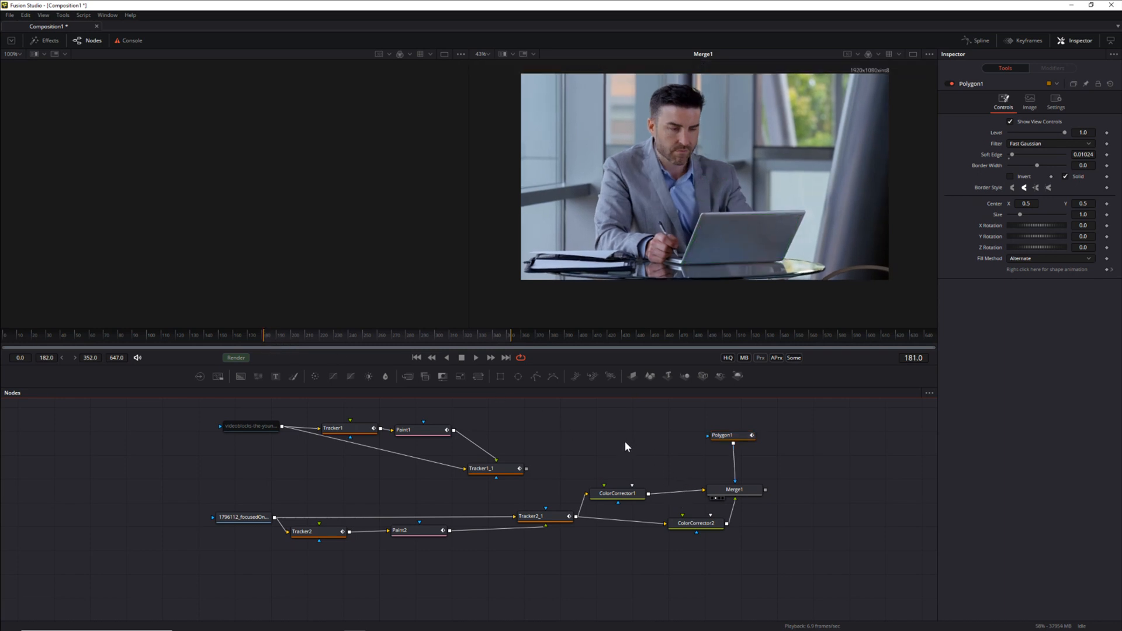
key("shift+space")
type("pain")
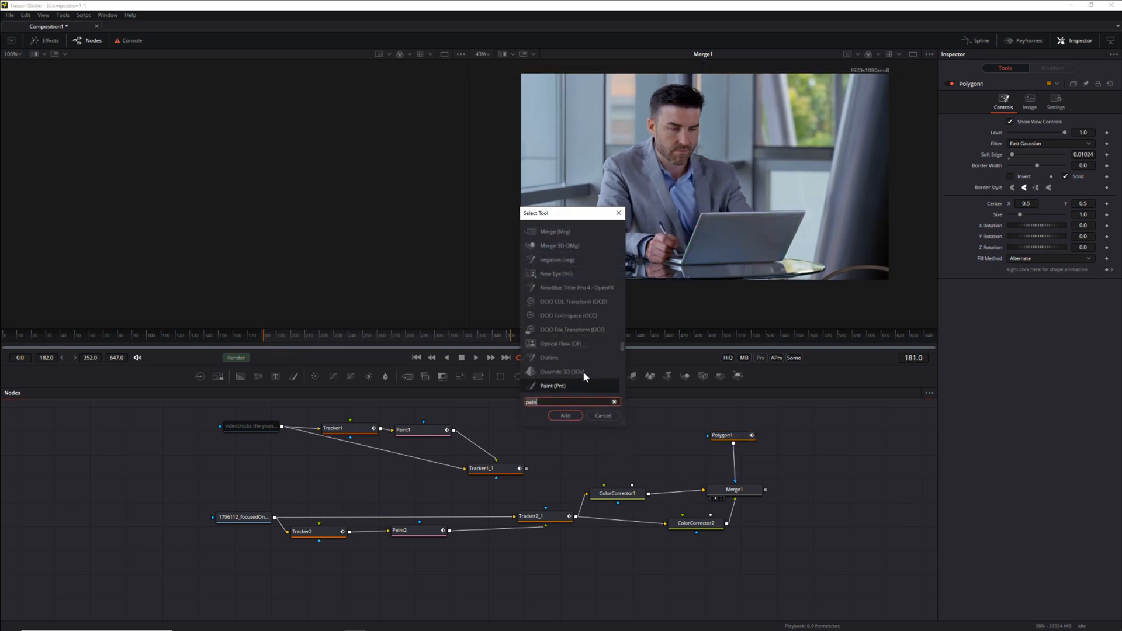
type("tra")
key("Return")
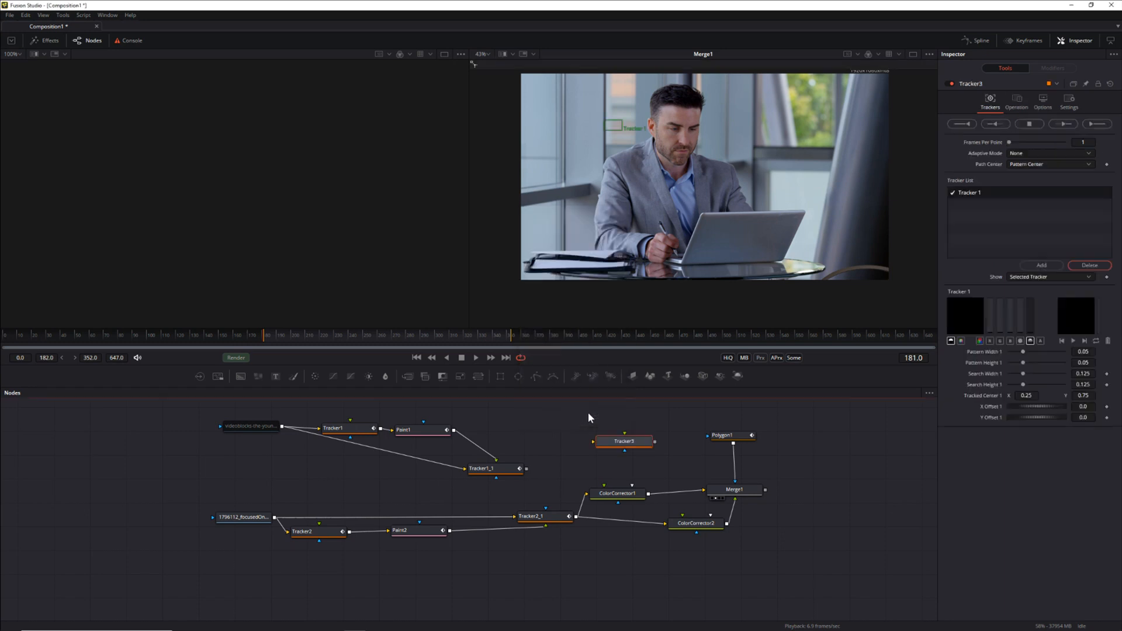
left_click_drag(614, 443, 235, 485)
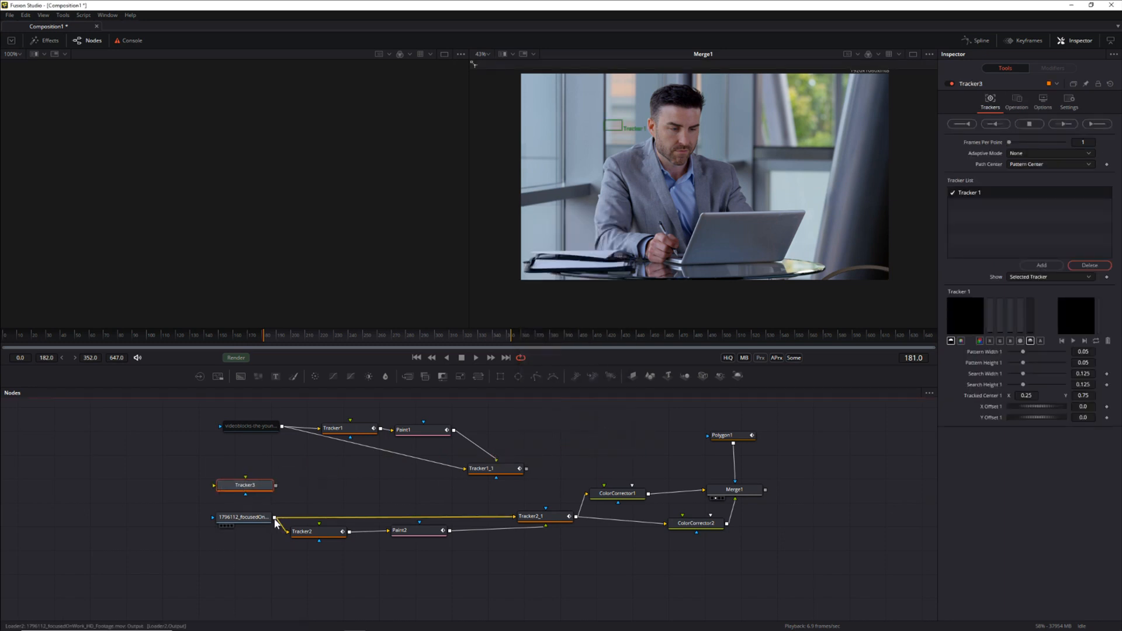
left_click_drag(276, 519, 627, 277)
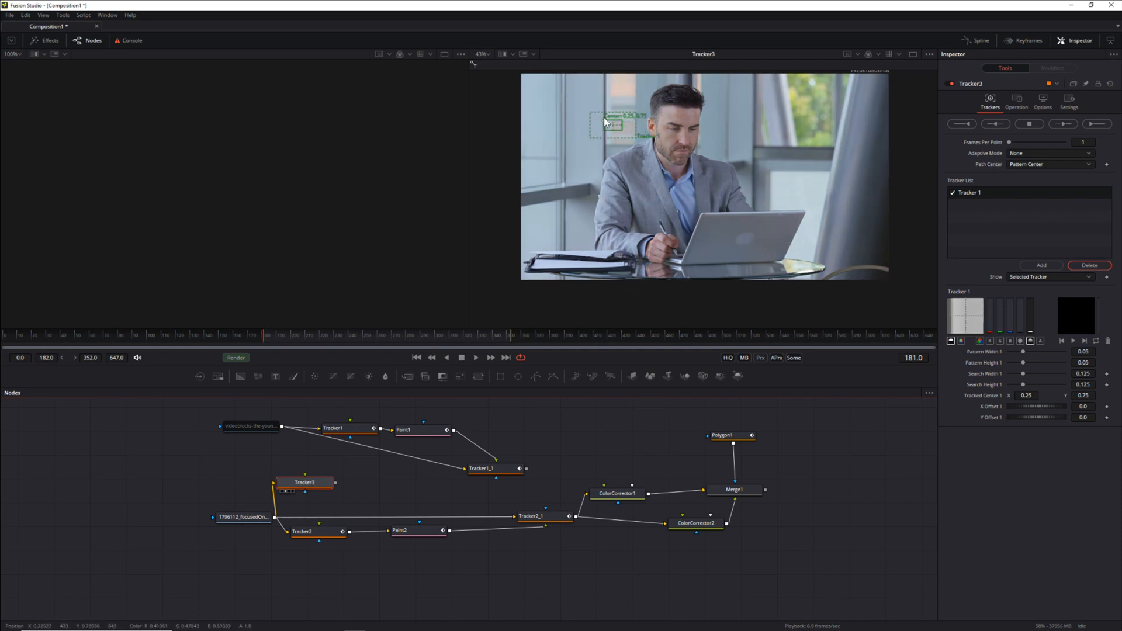
Step: Place the tracking pattern on the laptop lid's upper-right corner and track it forward through frame 352
left_click_drag(605, 118, 795, 205)
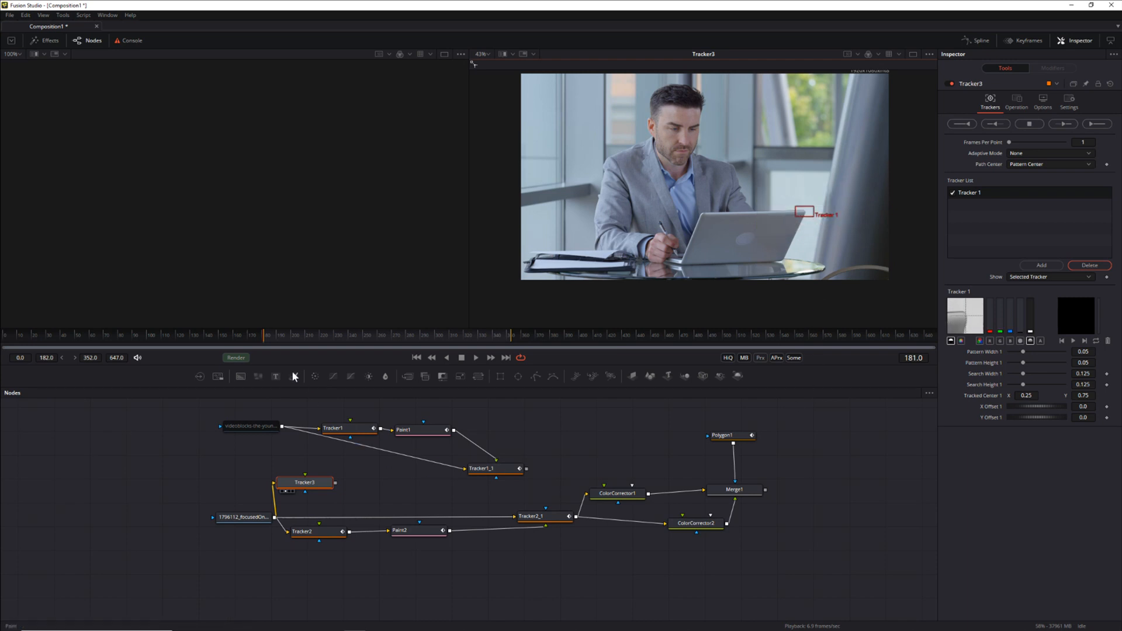
left_click(1098, 124)
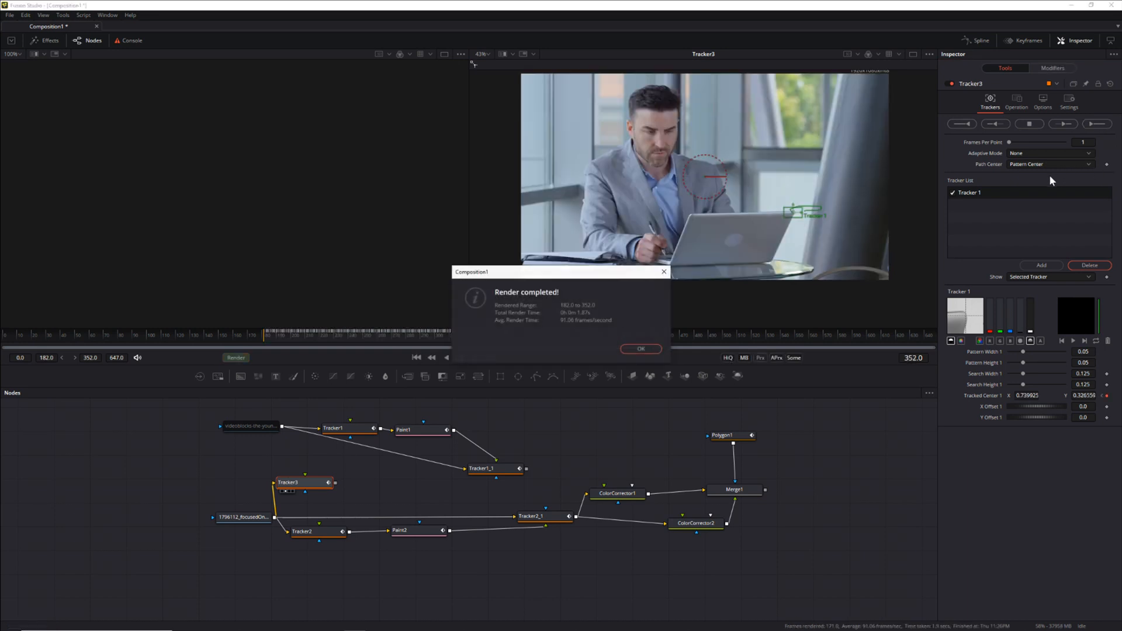
left_click(641, 349)
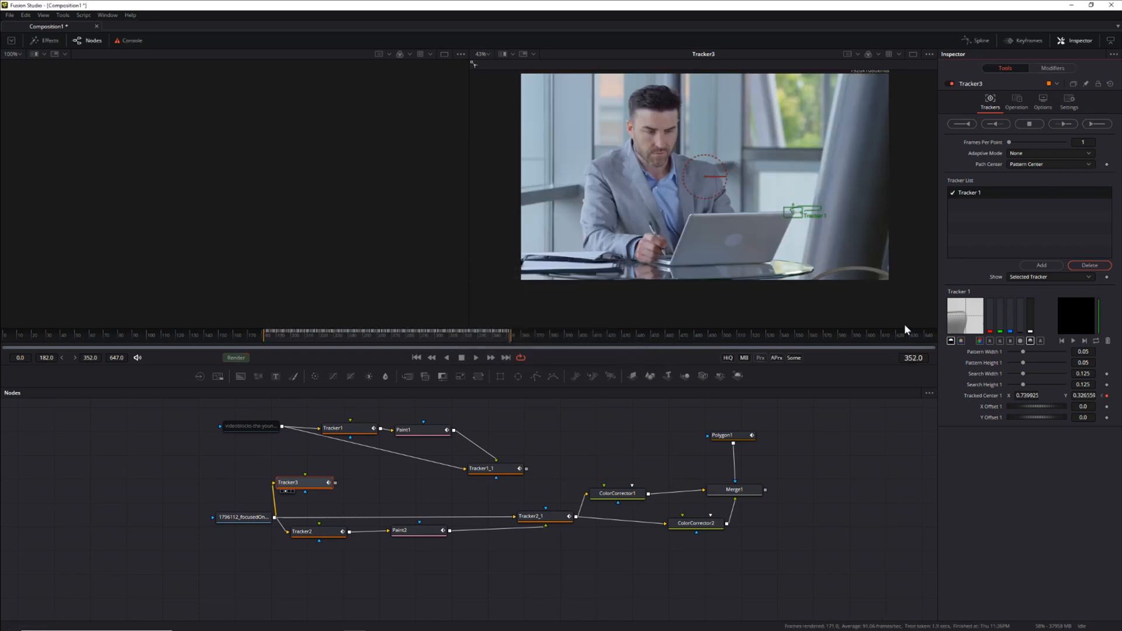
Step: Move Tracker3 above the office footage loader and rename it laptop
left_click_drag(329, 477, 237, 476)
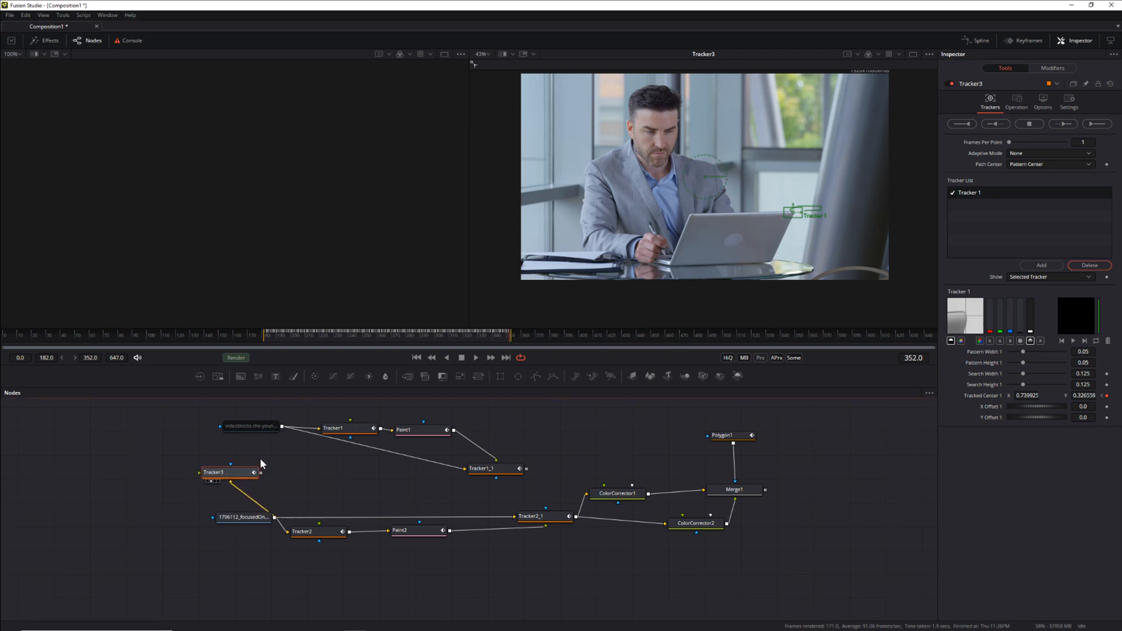
key("F2")
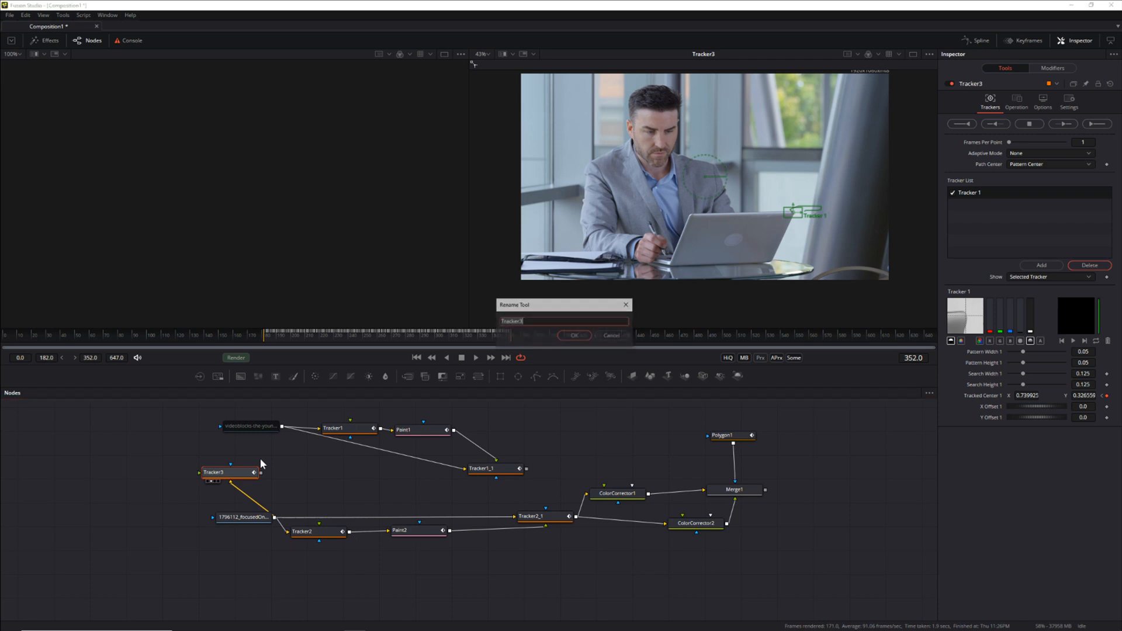
key("BackSpace")
type("laptop")
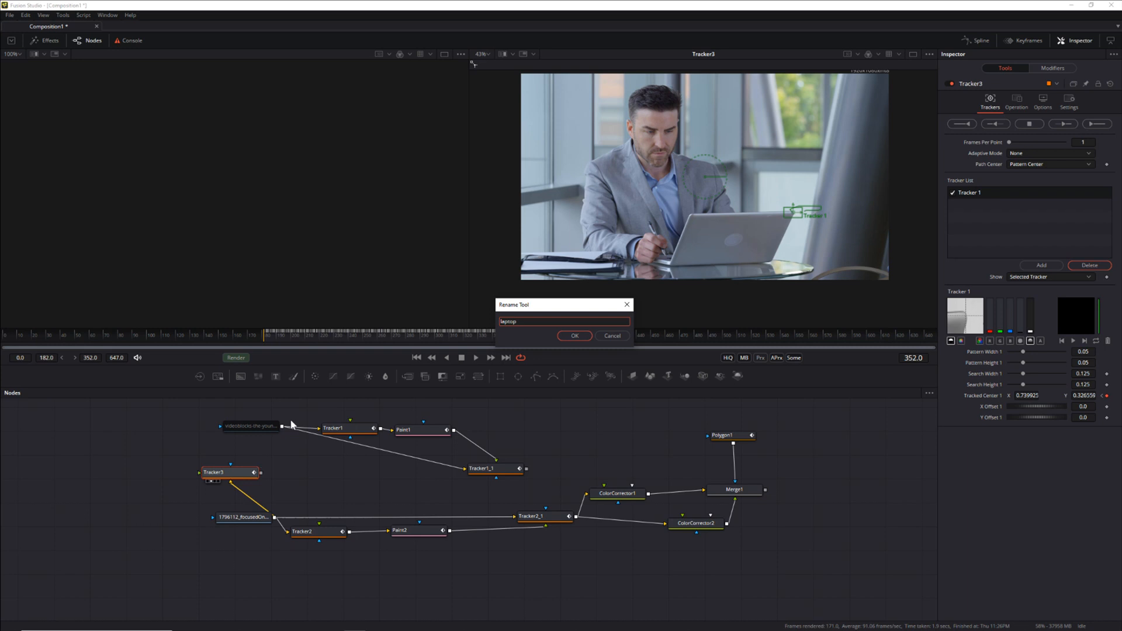
left_click(575, 336)
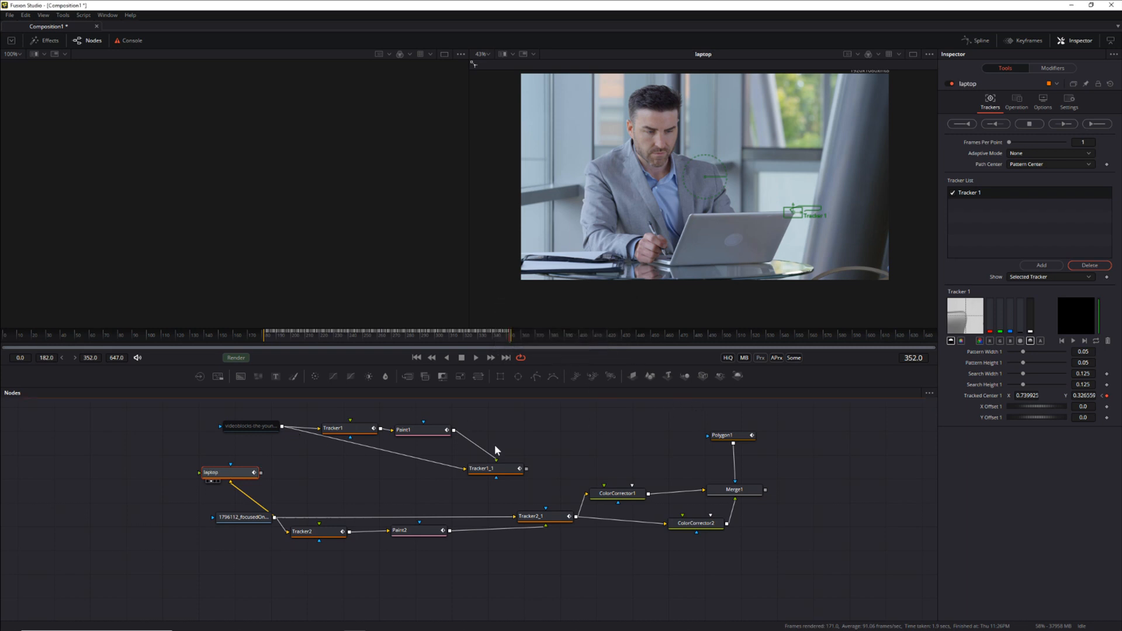
Step: At frame 182, remove the polyline shape animation from Polygon1
left_click(740, 438)
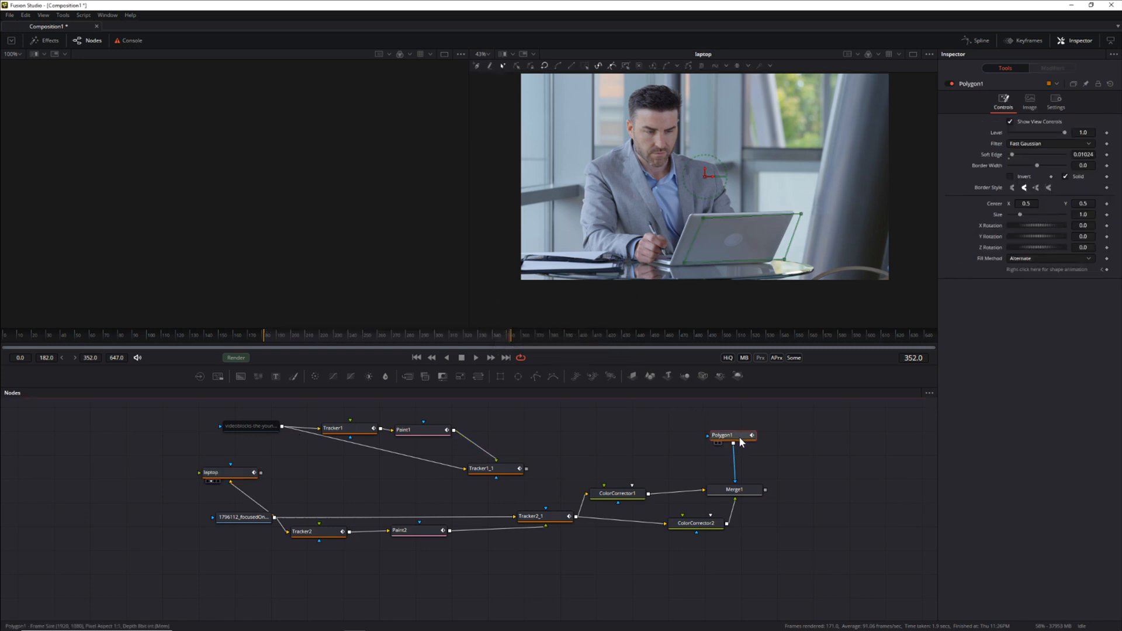
left_click(263, 336)
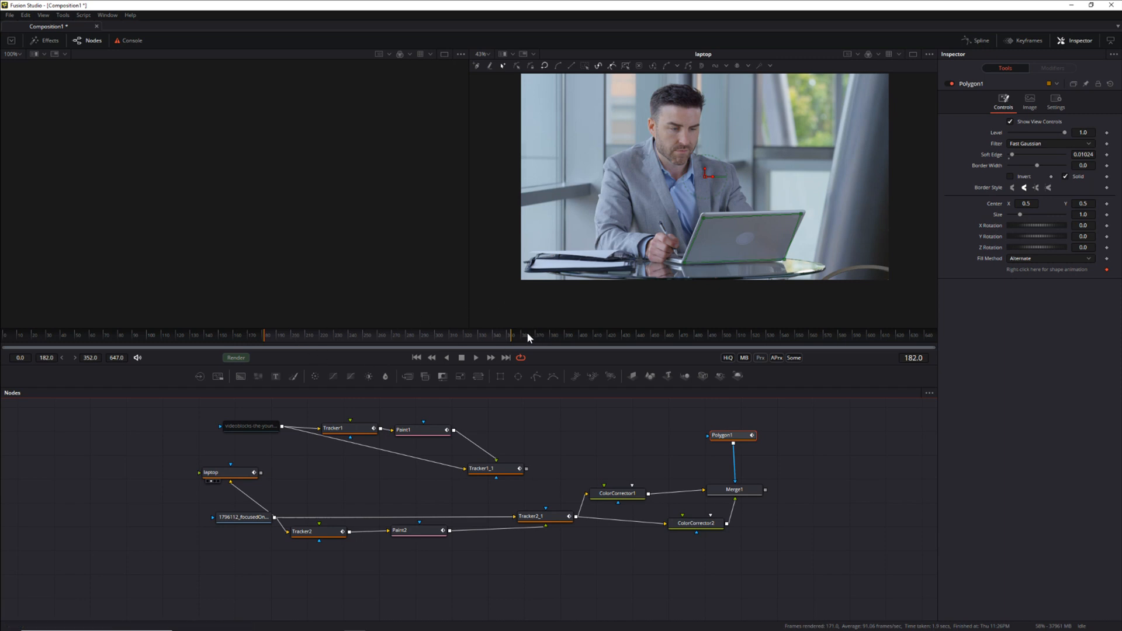
key("Right")
key("Left")
right_click(1050, 269)
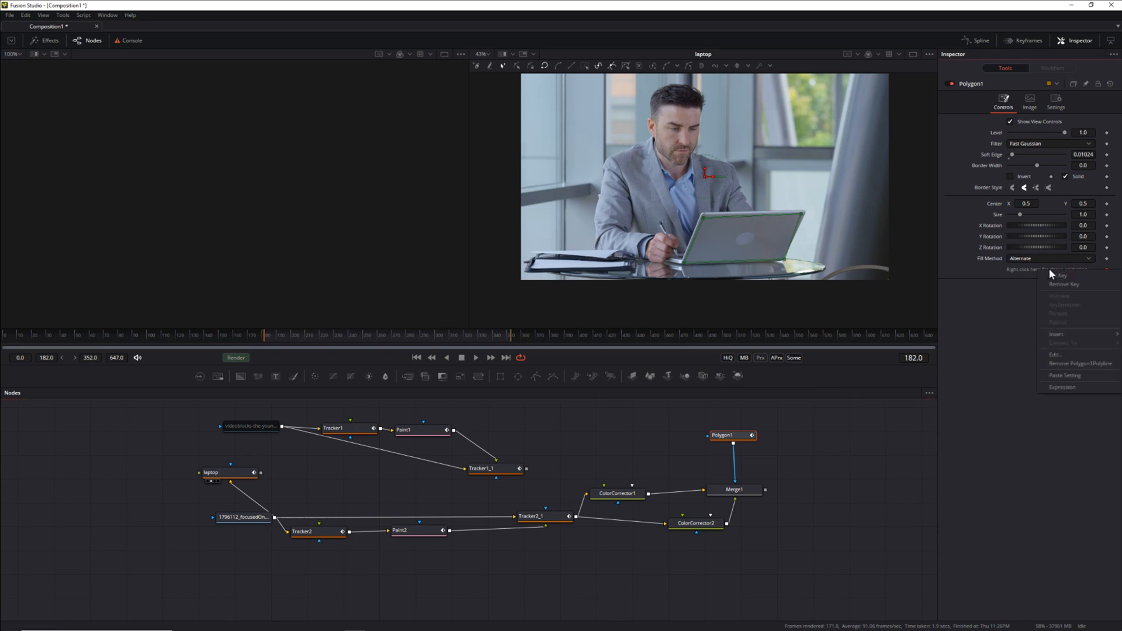
left_click(1074, 363)
Step: Check the corner points of Polygon1's outline around the laptop lid
left_click(782, 259)
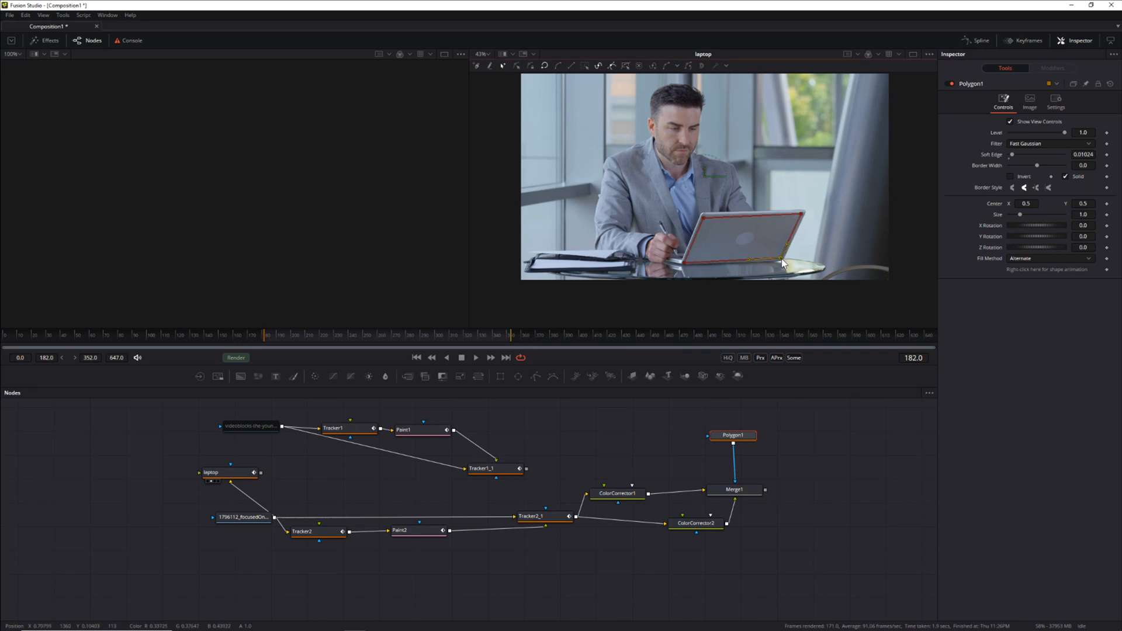
left_click(801, 215)
left_click(705, 217)
left_click(687, 261)
left_click(684, 261)
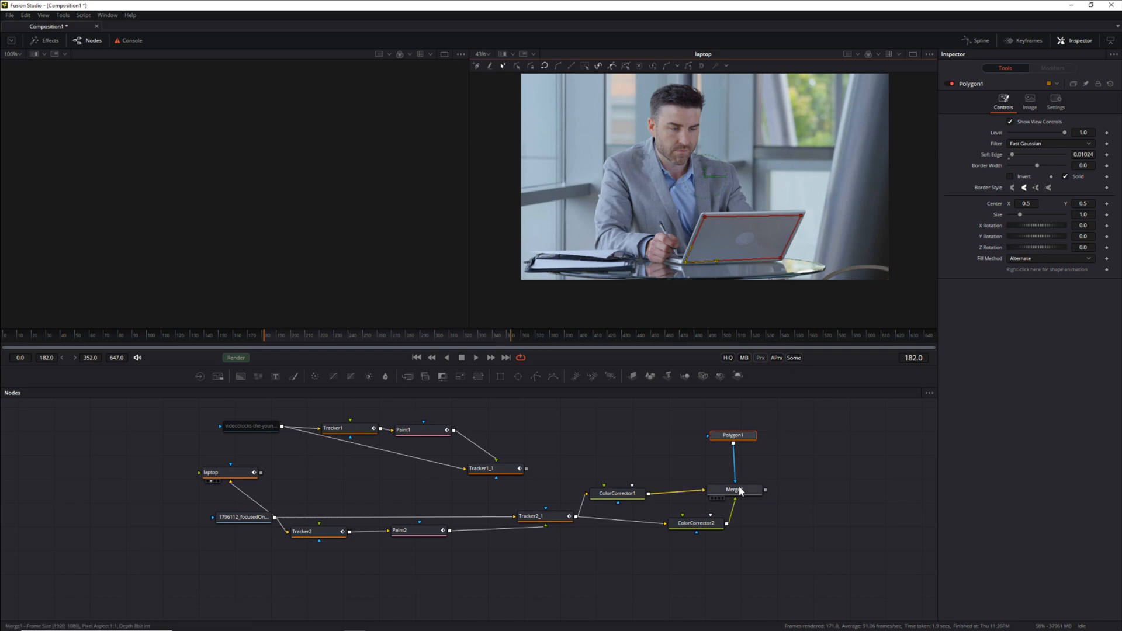
Step: Display Merge1 and connect Polygon1's Center to the laptop tracker's Unsteady Position
left_click(716, 498)
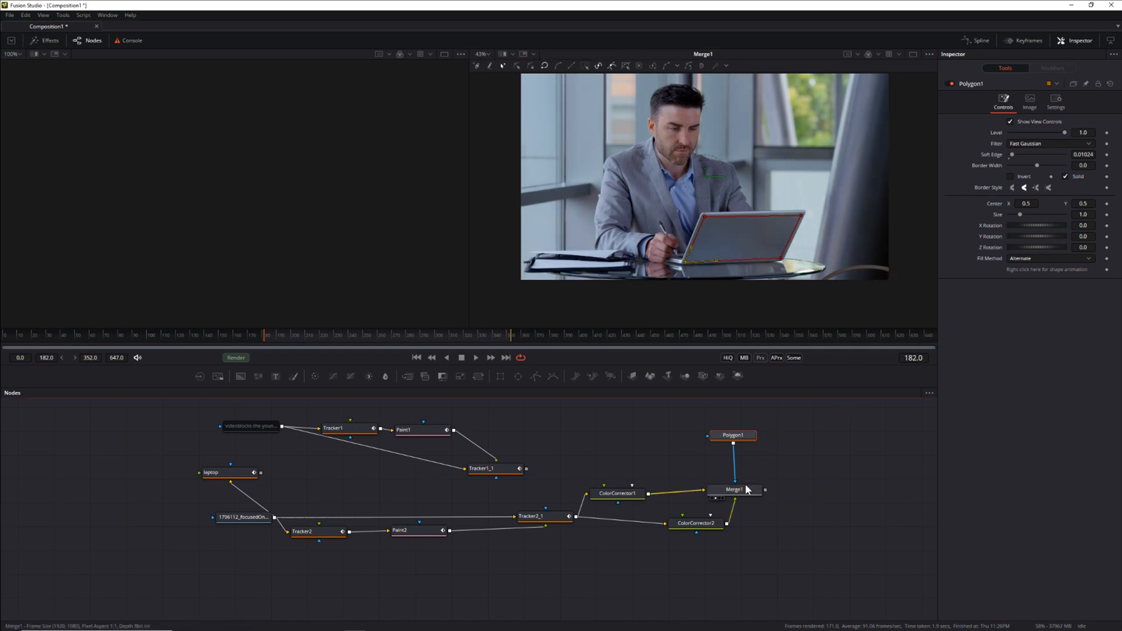
left_click_drag(741, 436, 739, 436)
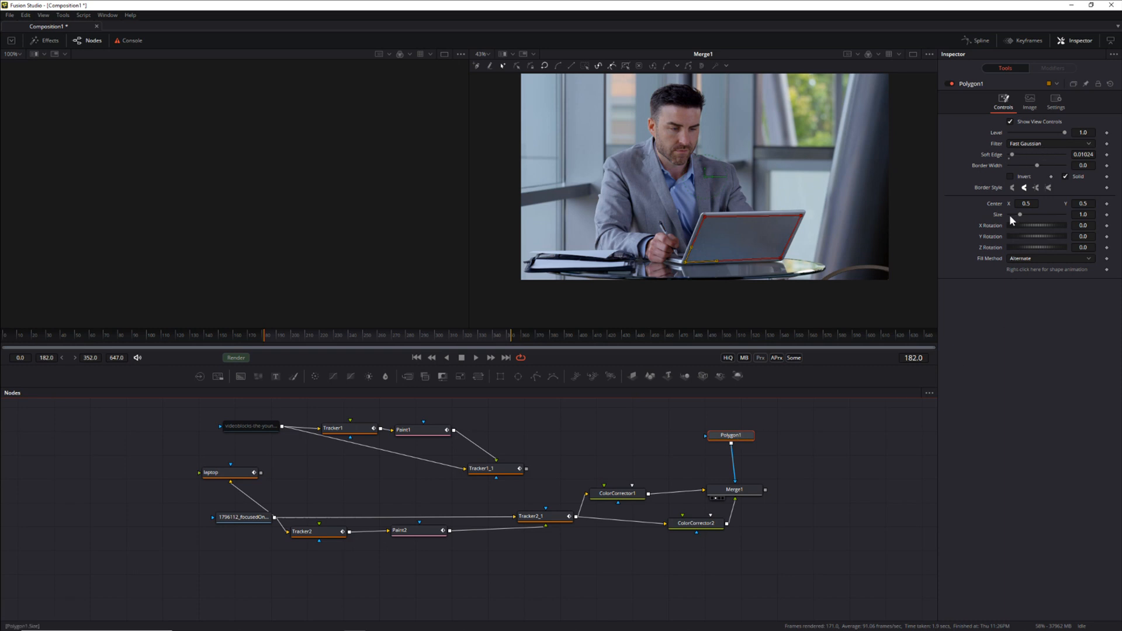
right_click(995, 202)
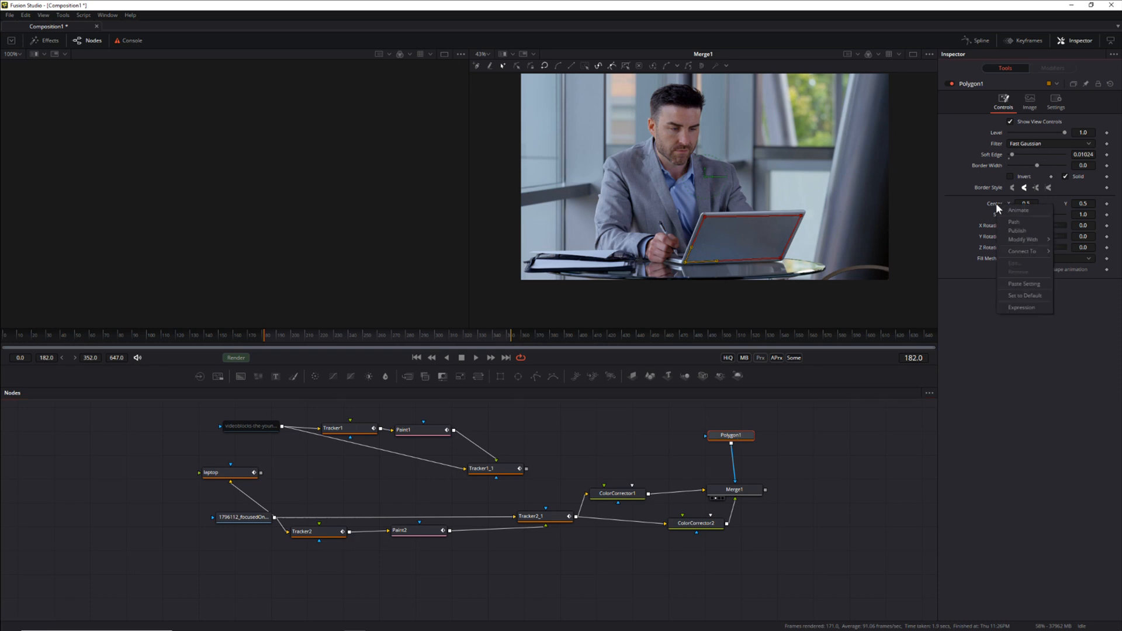
mouse_move(1030, 251)
mouse_move(949, 254)
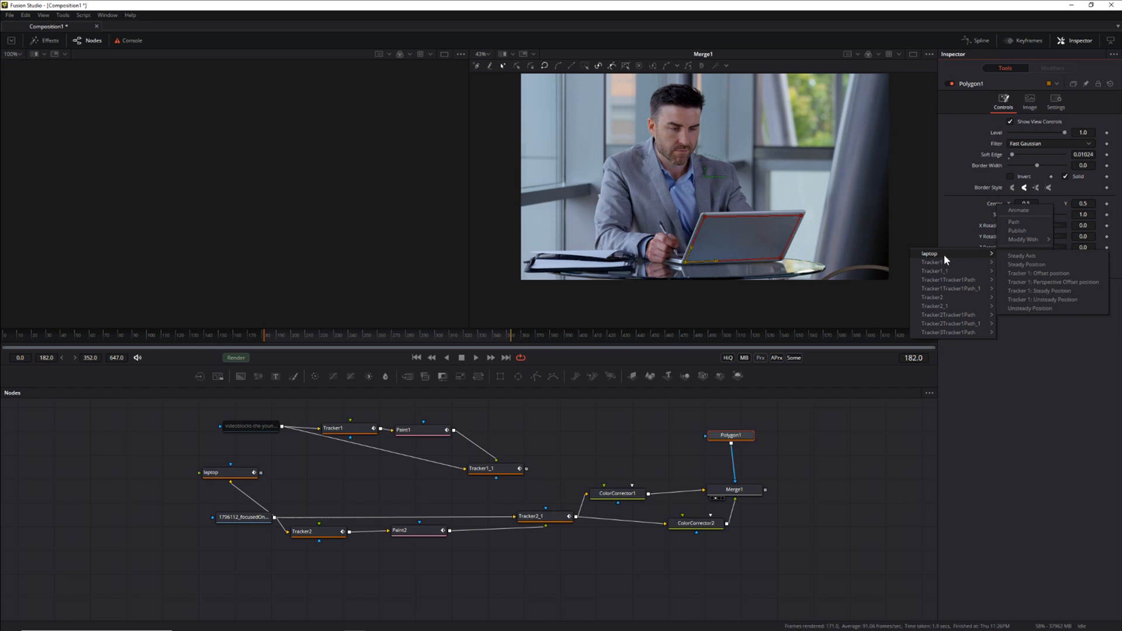
left_click(1030, 308)
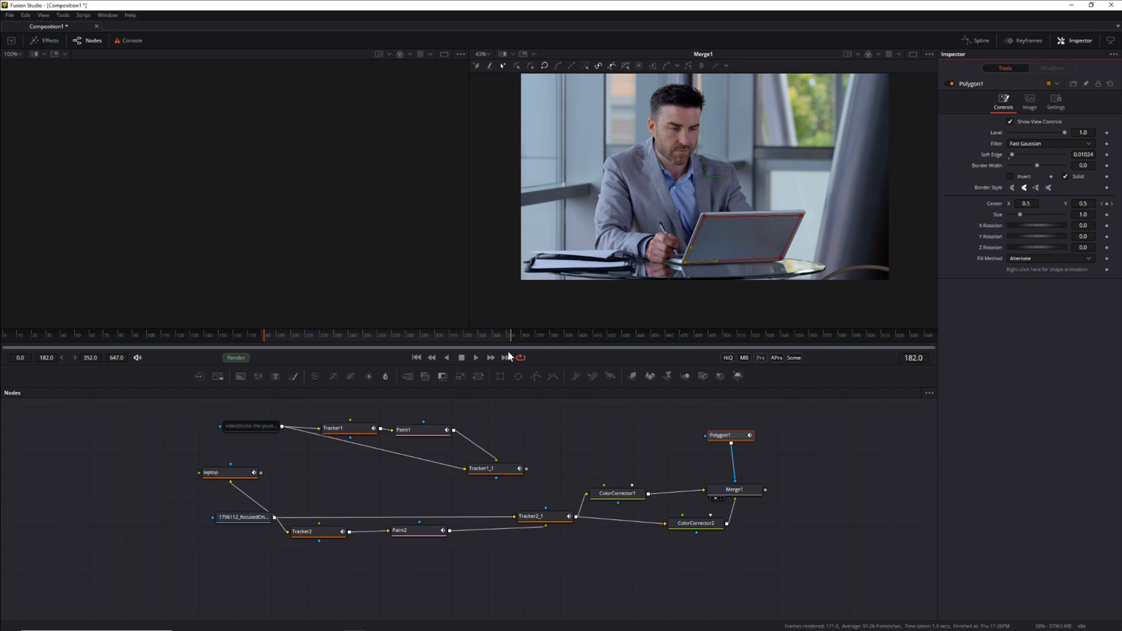
Step: Play the merged result to check how the mask follows the lid, and inspect the footage loader and laptop tracker
left_click(725, 436)
left_click(479, 357)
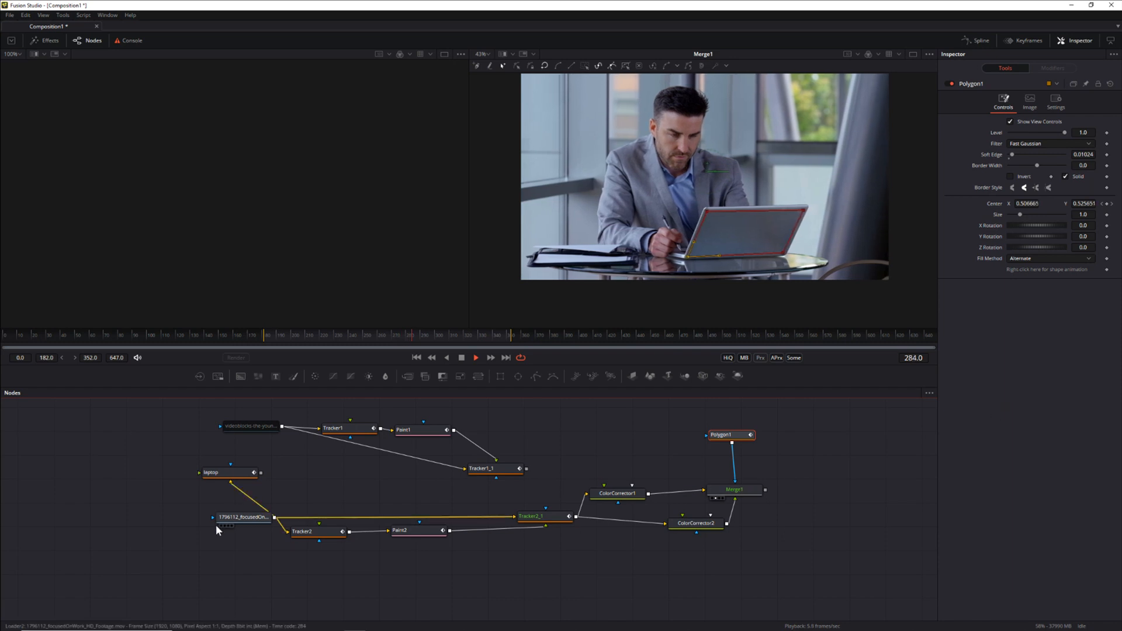
left_click(230, 518)
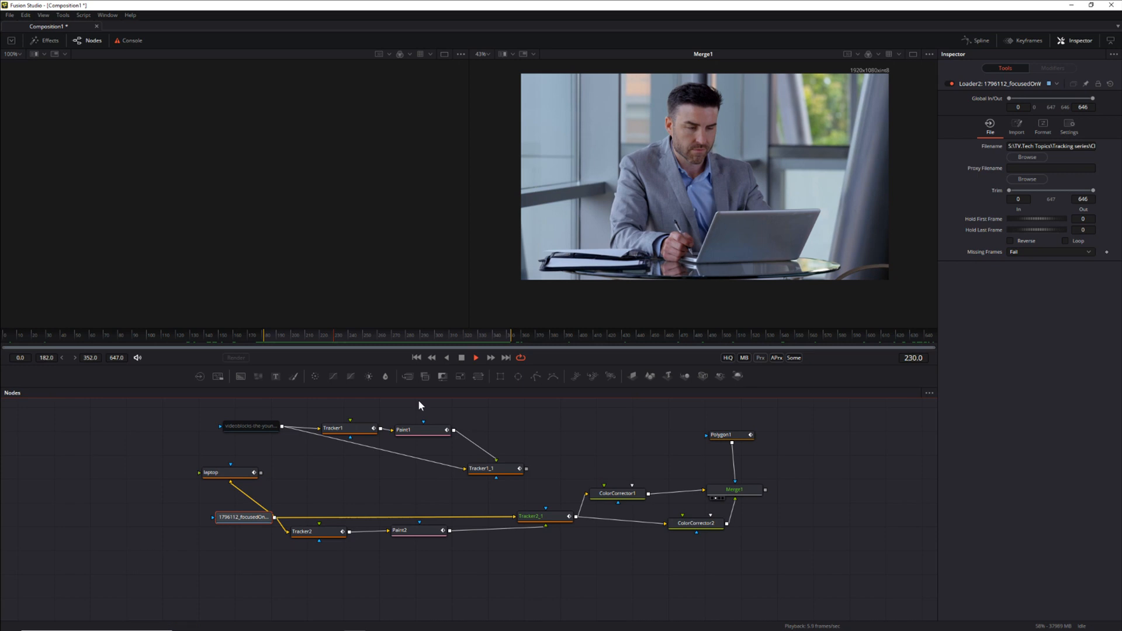
left_click(228, 472)
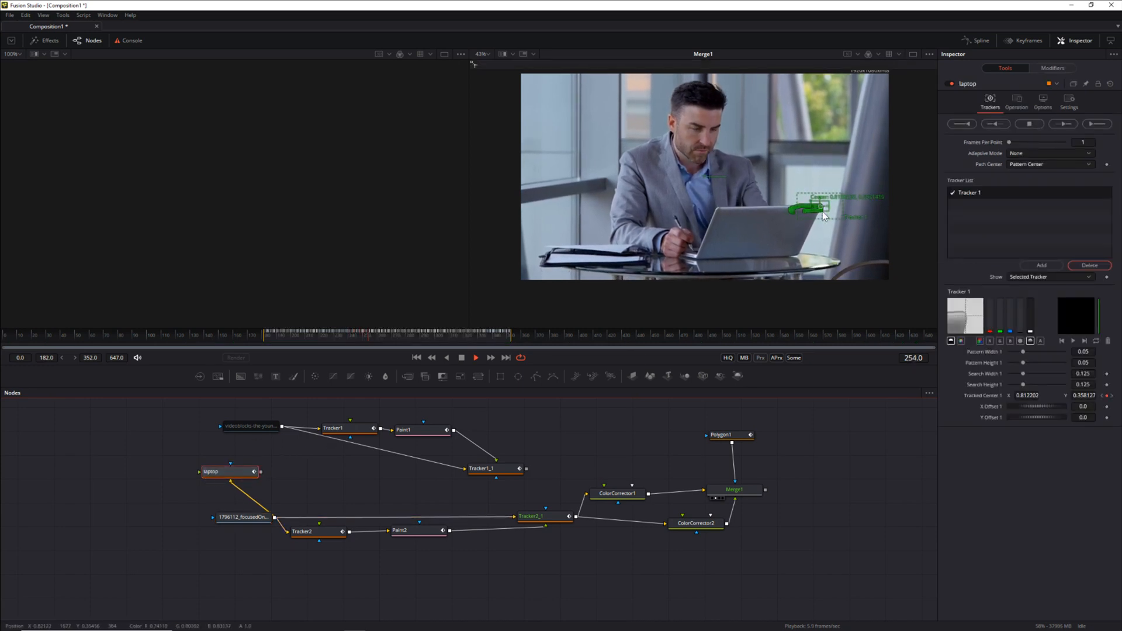
Step: Review the settings of Tracker1, Tracker2 and the Match Move node Tracker2_1 in the current node tree
left_click(353, 427)
left_click(546, 518)
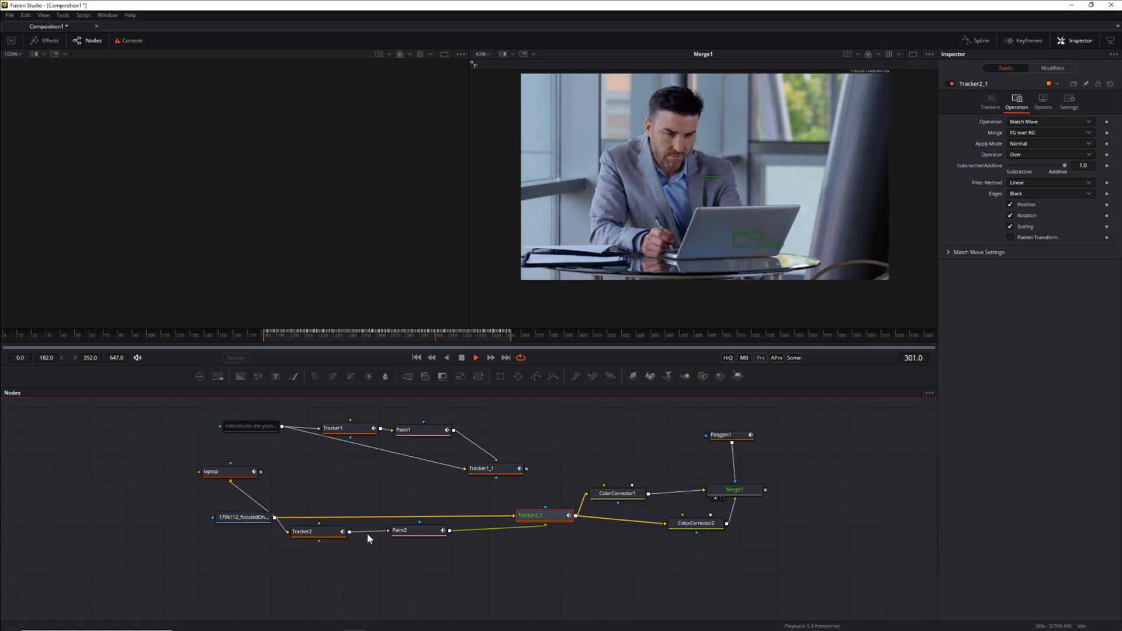
left_click(317, 530)
left_click(529, 514)
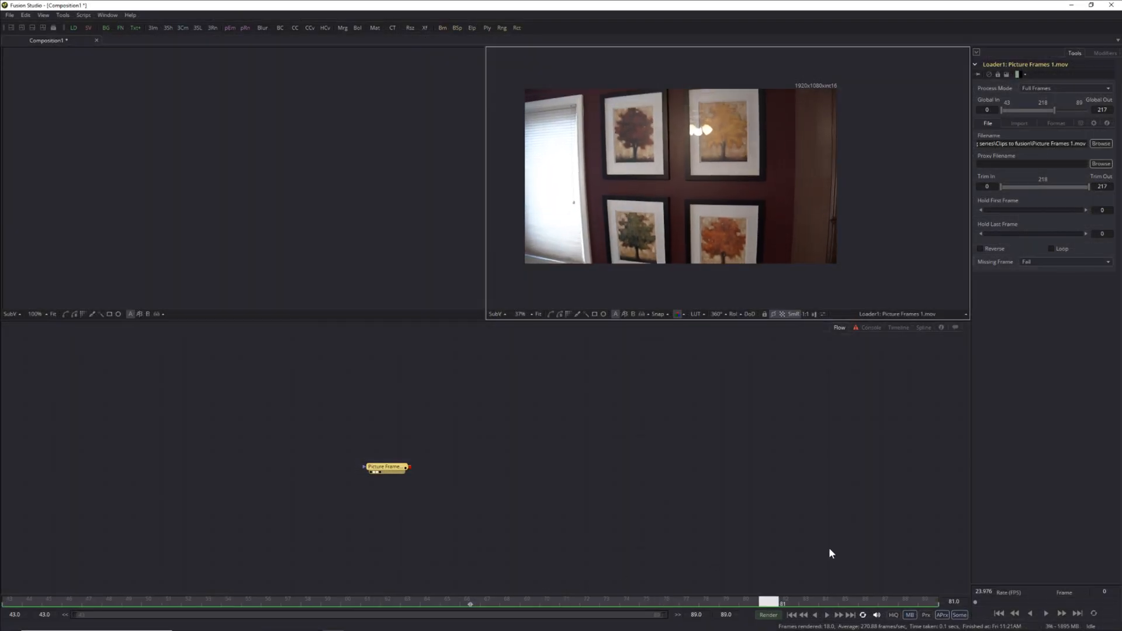
Step: Scrub through the Picture Frames 1 clip and return to frame 43
left_click_drag(829, 549, 33, 561)
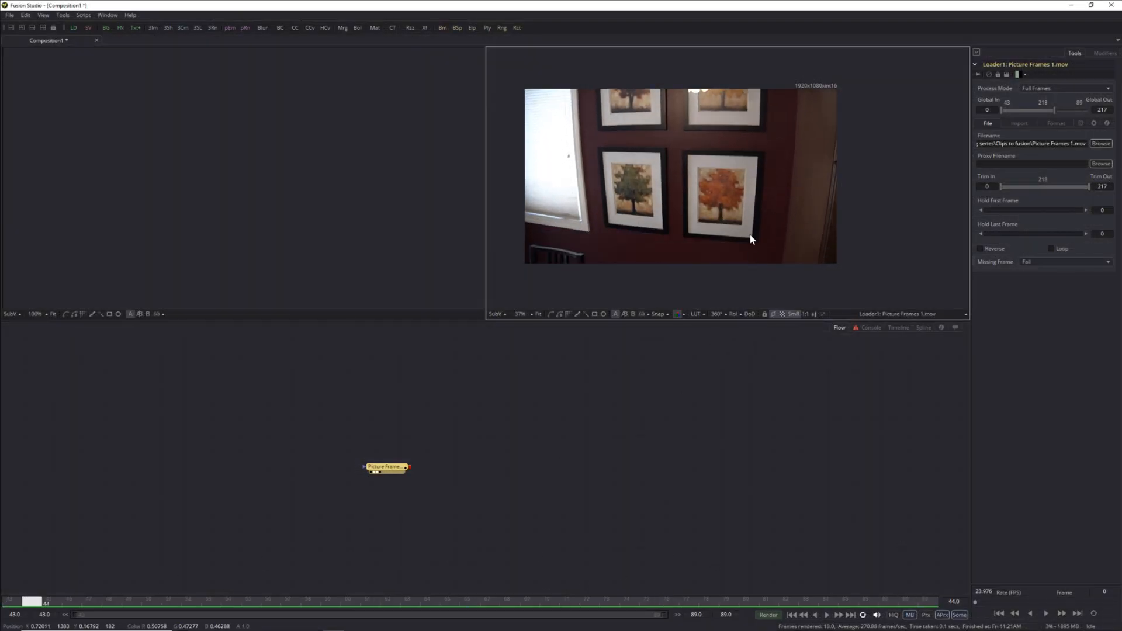
left_click_drag(48, 606, 3, 601)
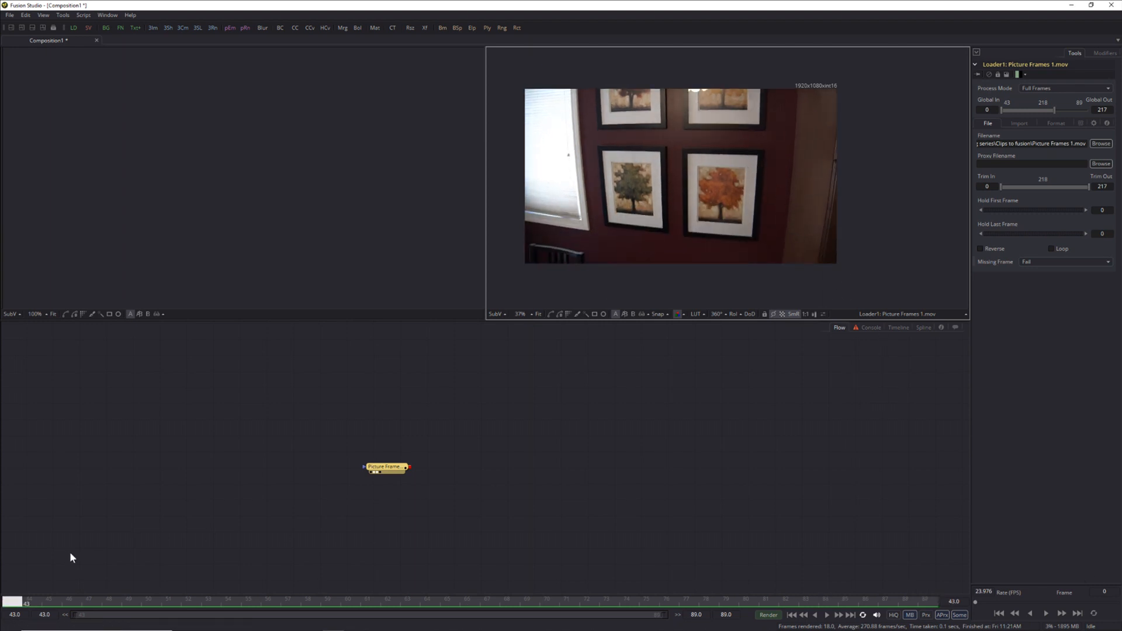
mouse_move(16, 611)
left_mouse_down()
mouse_move(930, 602)
mouse_move(433, 602)
mouse_move(3, 577)
mouse_move(83, 590)
mouse_move(932, 584)
mouse_move(212, 589)
mouse_move(164, 615)
mouse_move(835, 578)
mouse_move(1007, 584)
mouse_move(6, 588)
mouse_move(187, 615)
mouse_move(479, 596)
mouse_move(401, 585)
mouse_move(8, 590)
left_mouse_up()
left_click_drag(9, 608, 66, 544)
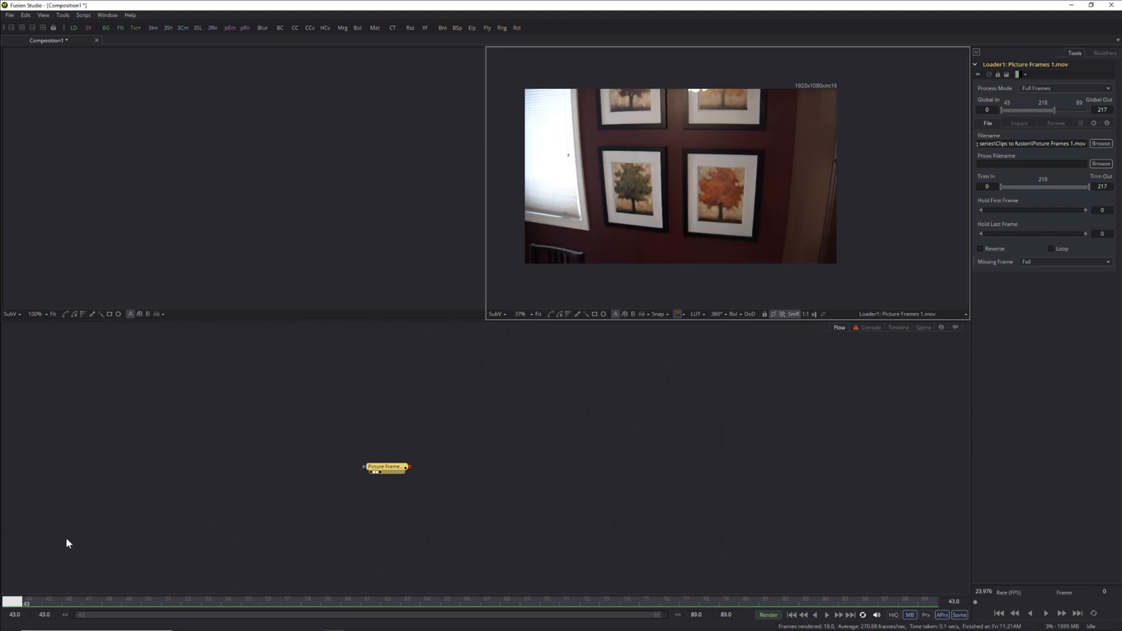
Step: Add a Tracker after the Picture Frames loader and place its pattern on the lower-right corner of the orange tree picture
left_click(406, 466)
key("shift+space")
type("tr")
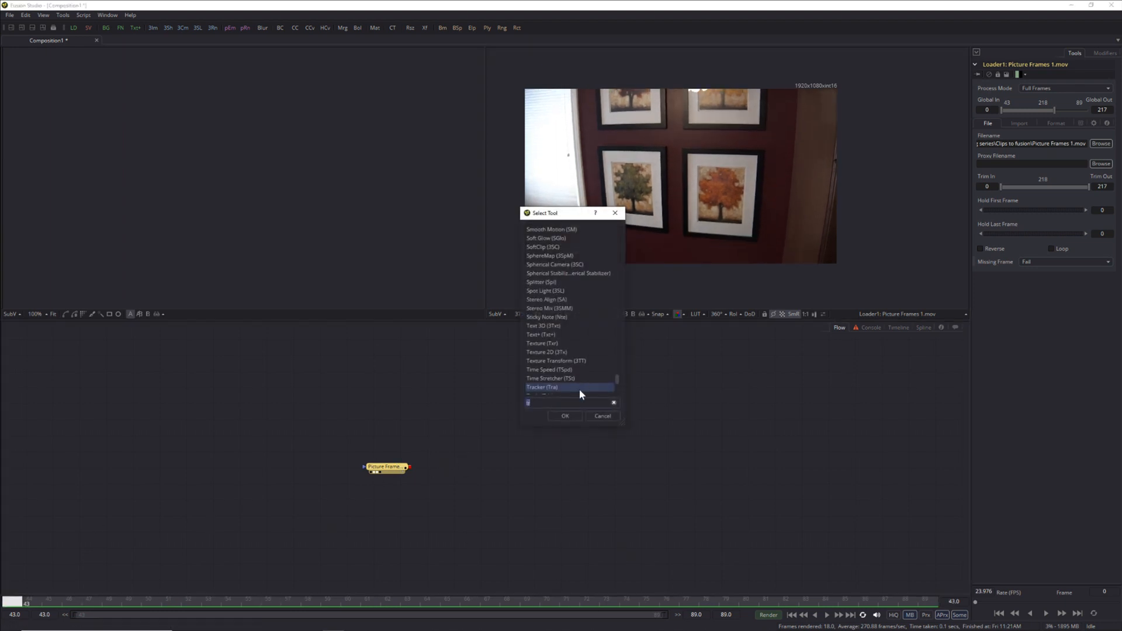
left_click(575, 415)
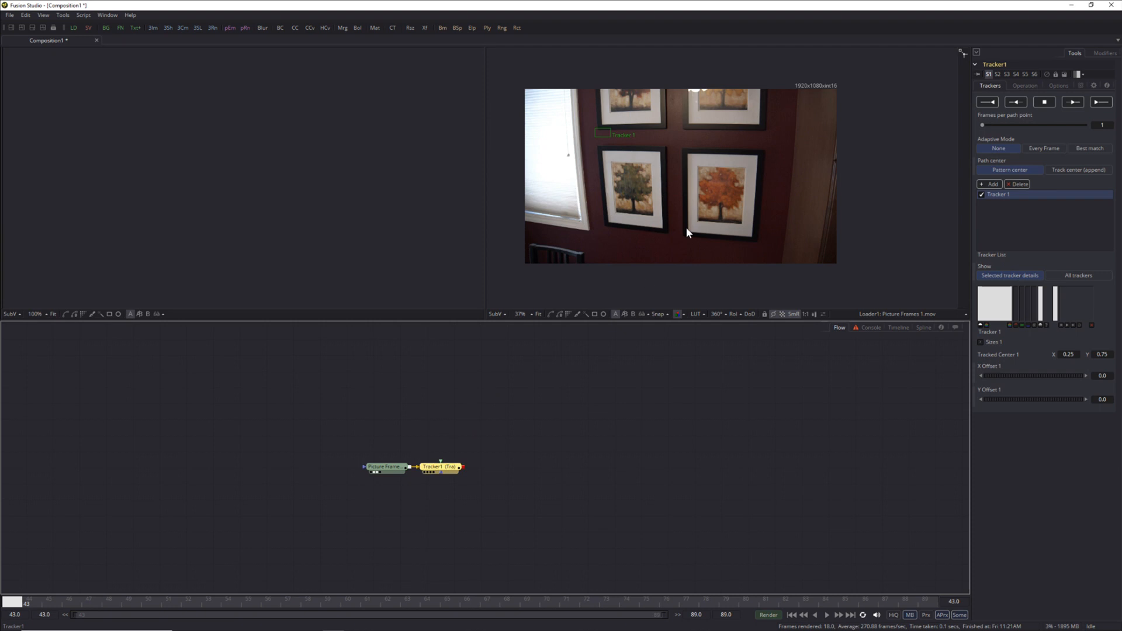
left_click_drag(597, 131, 735, 221)
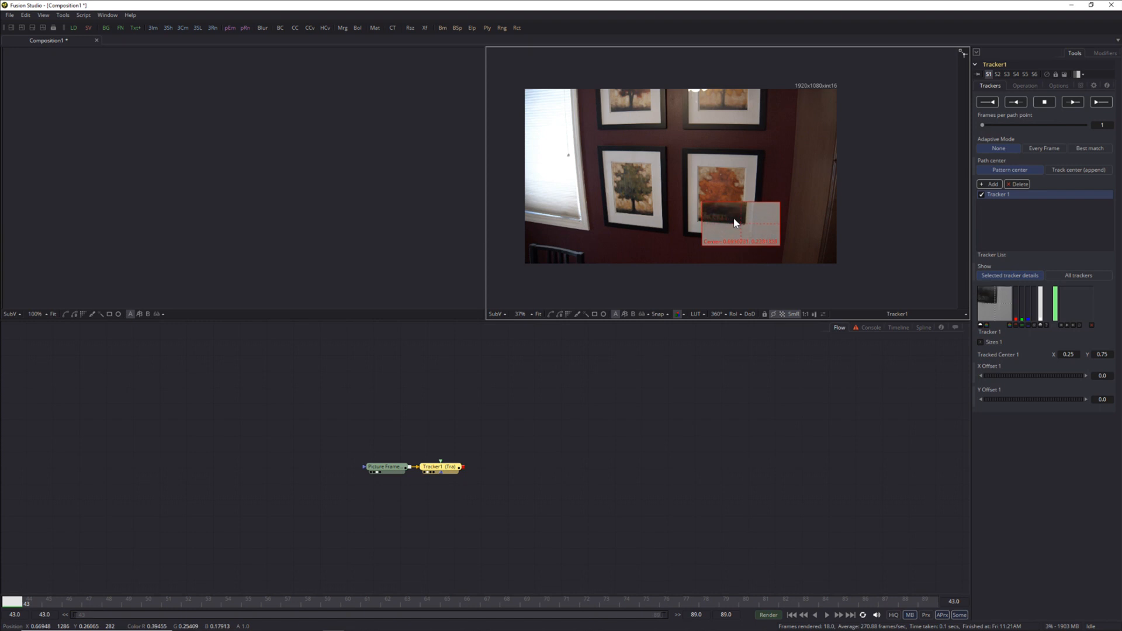
left_click_drag(735, 222, 748, 234)
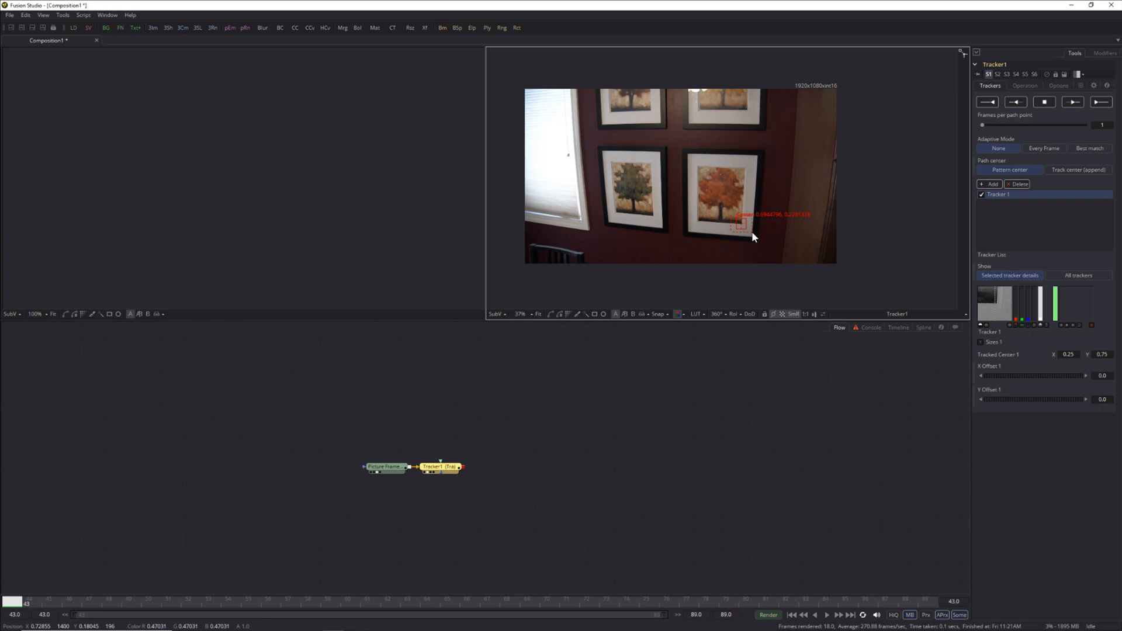
Step: Set Tracker1's Adaptive Mode to Every Frame and track the picture corner forward from frame 43
left_click(444, 469)
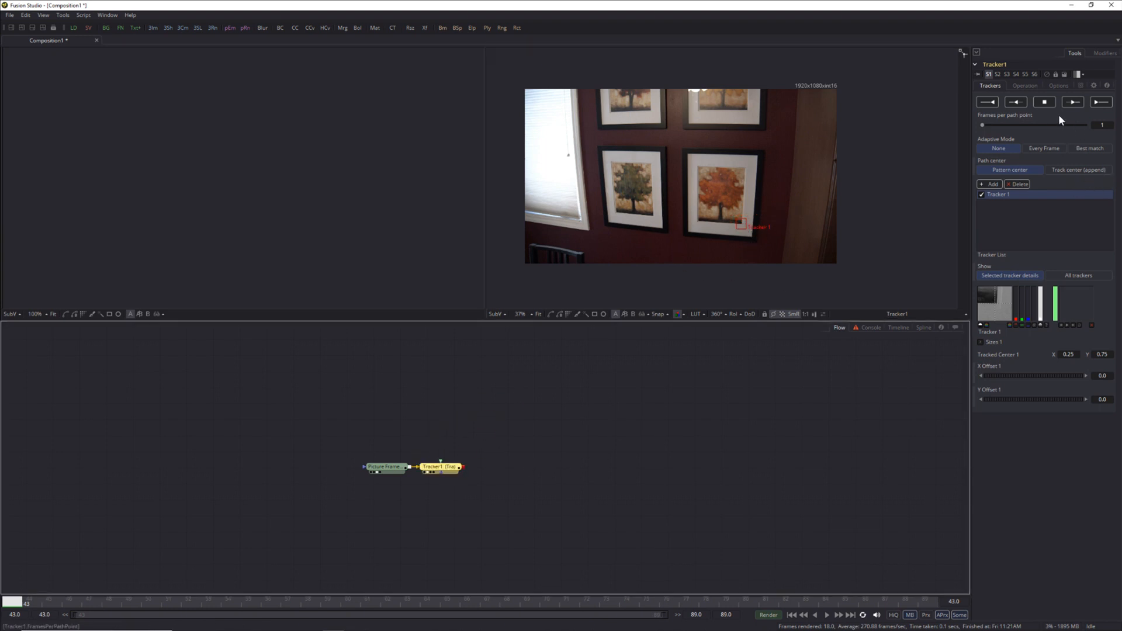
left_click(1051, 149)
left_click(1073, 102)
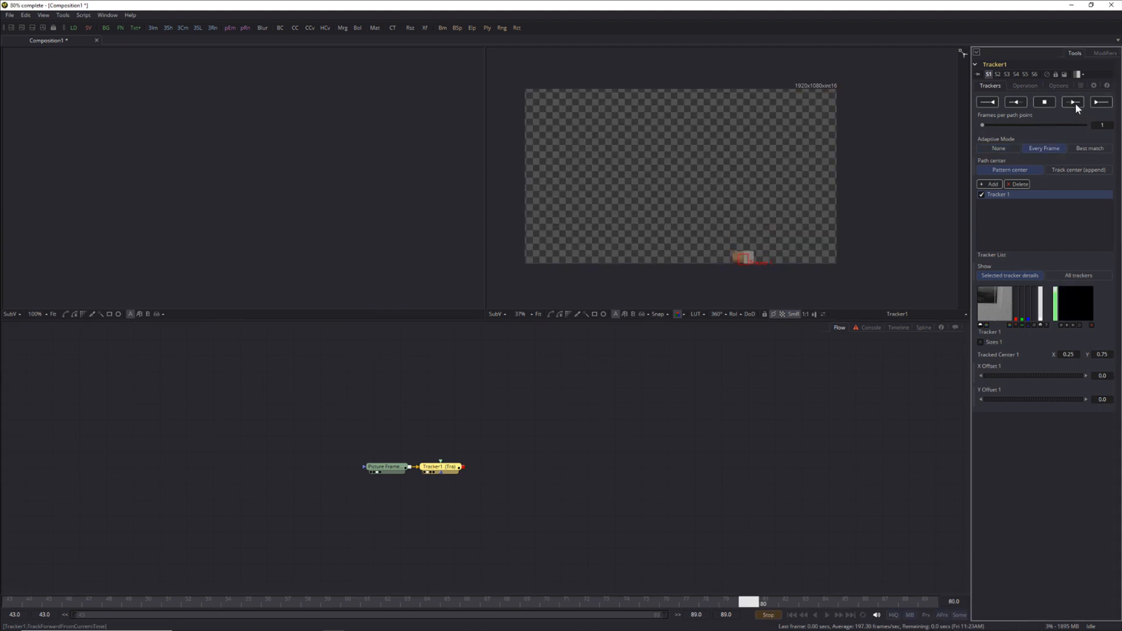
left_click(650, 361)
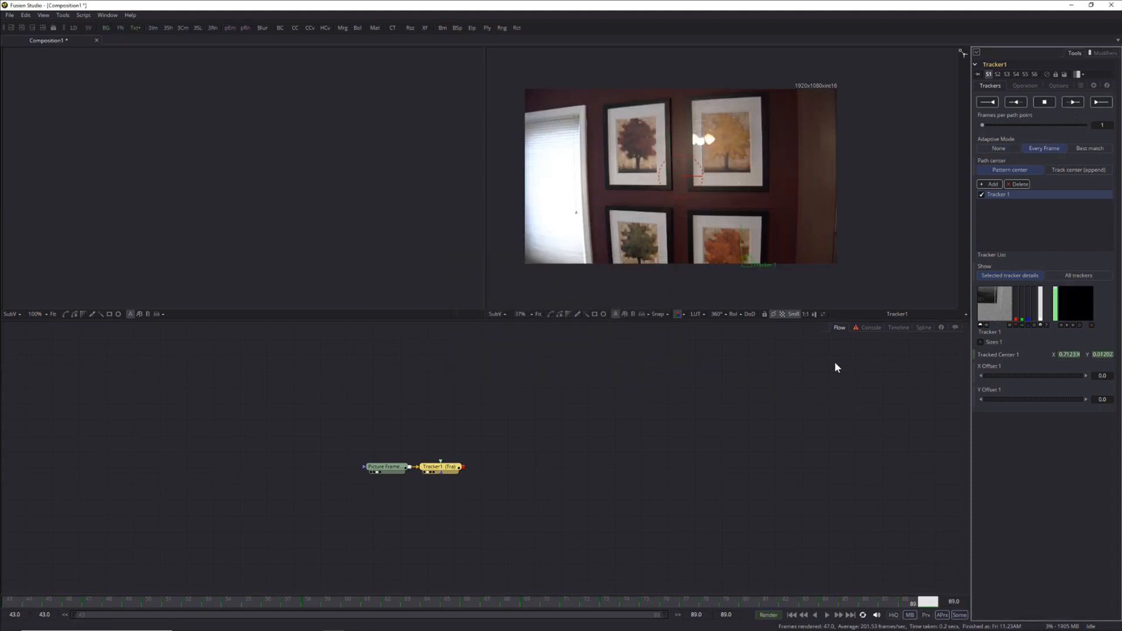
Step: Zoom in on the tracked corner and scrub to frame 68 to check where the track drifts
left_click_drag(889, 261, 879, 221)
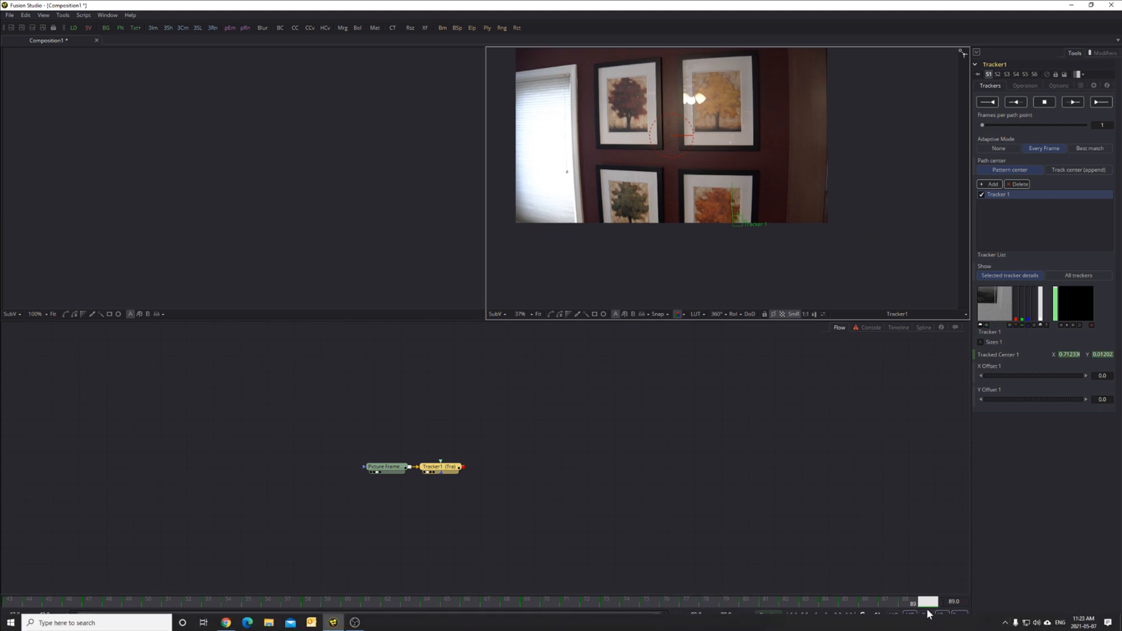
left_click_drag(928, 602, 430, 595)
left_click_drag(731, 279, 835, 343)
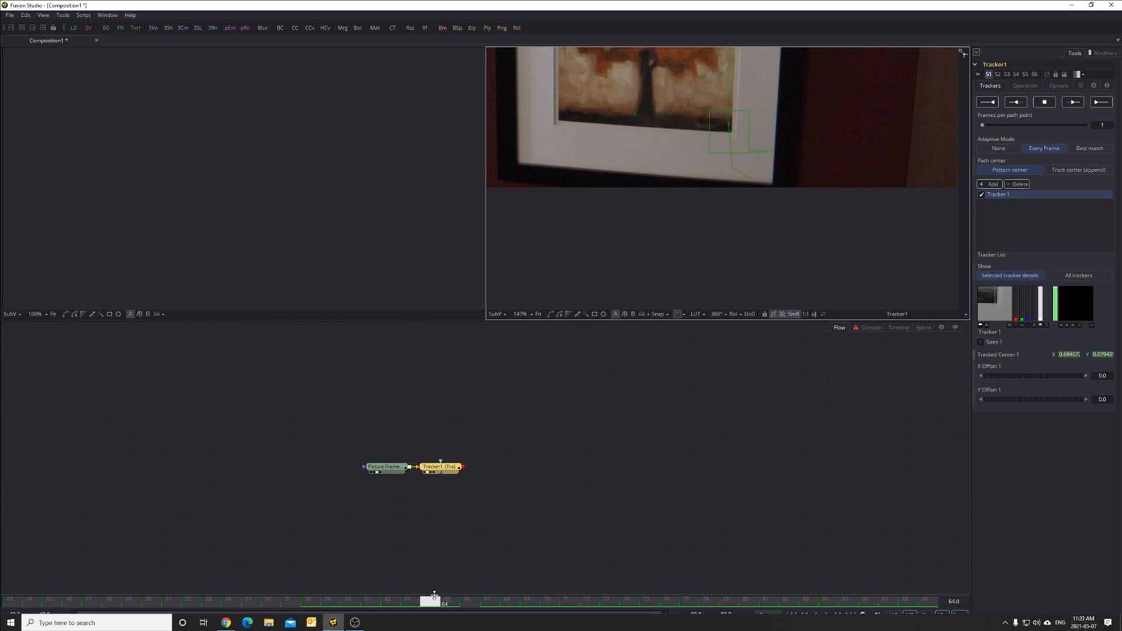
left_click_drag(433, 605, 505, 605)
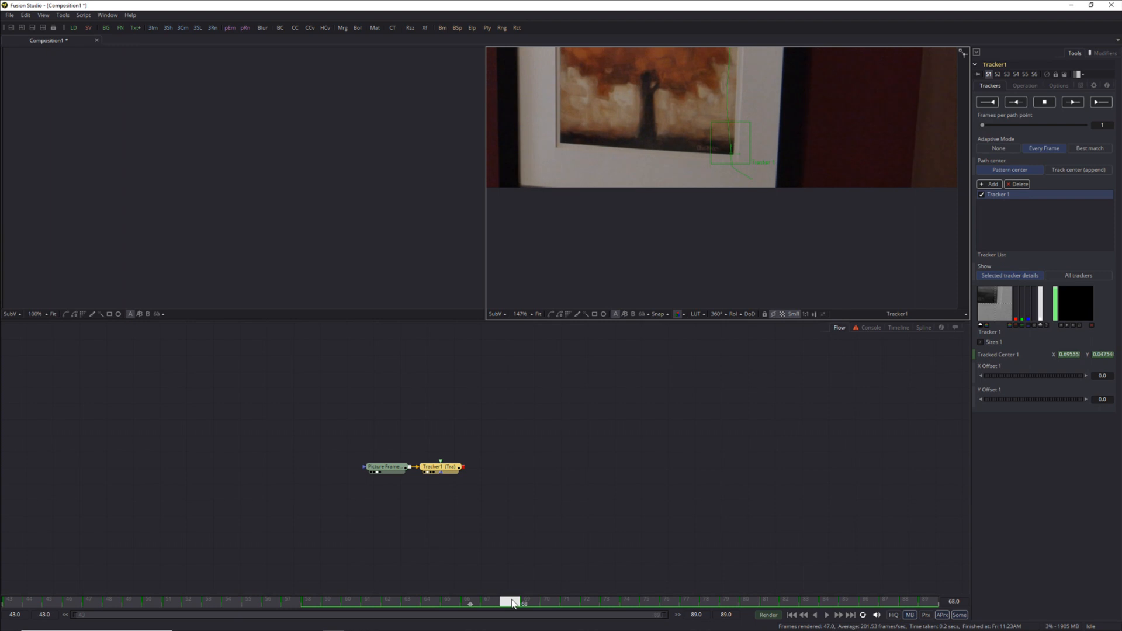
Step: Show Tracker1's Displacement curve in the spline editor and examine its keyframes around frame 70
left_click(924, 327)
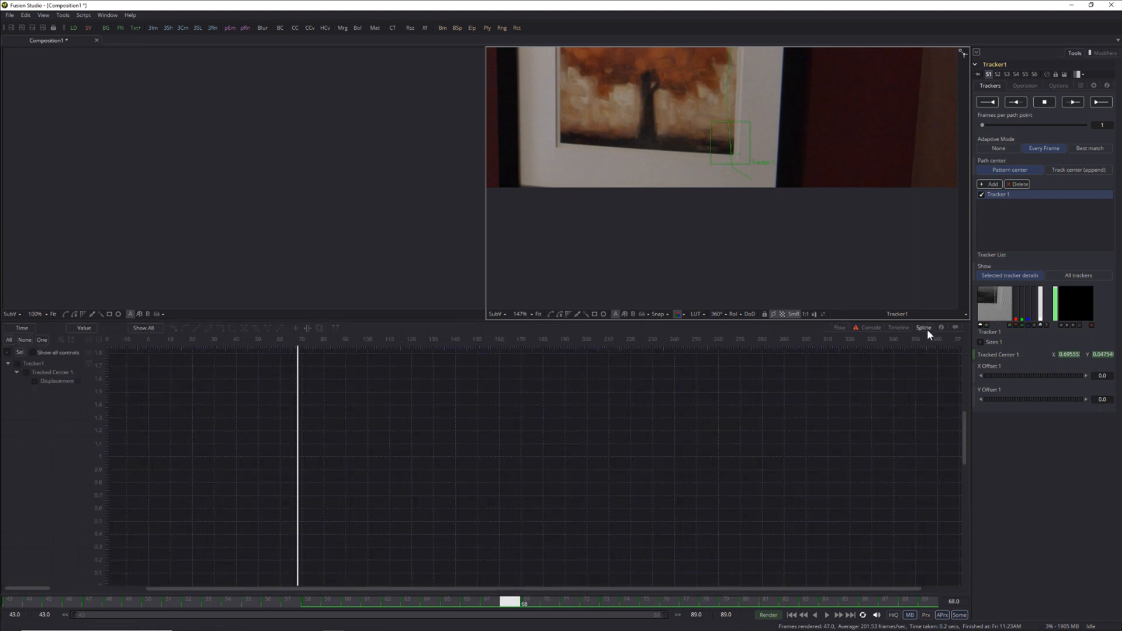
left_click(17, 364)
scroll(404, 434, "down", 1)
scroll(476, 401, "up", 1)
left_click_drag(356, 446, 736, 355)
scroll(381, 484, "up", 1)
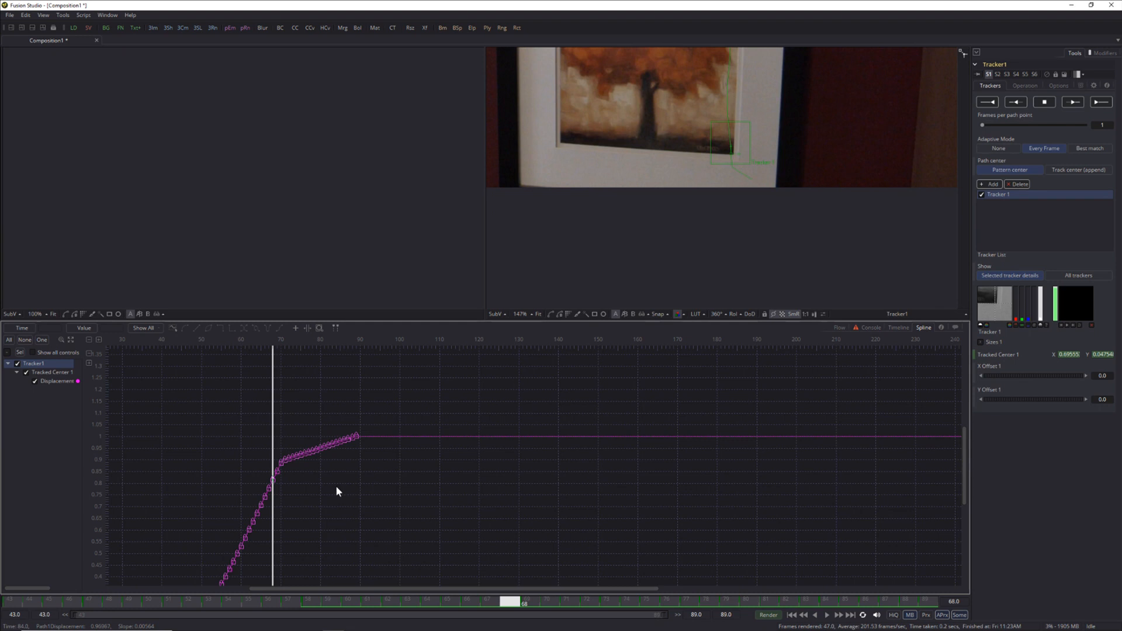
scroll(318, 514, "down", 1)
scroll(321, 505, "up", 1)
scroll(326, 500, "down", 1)
left_click_drag(329, 499, 842, 282)
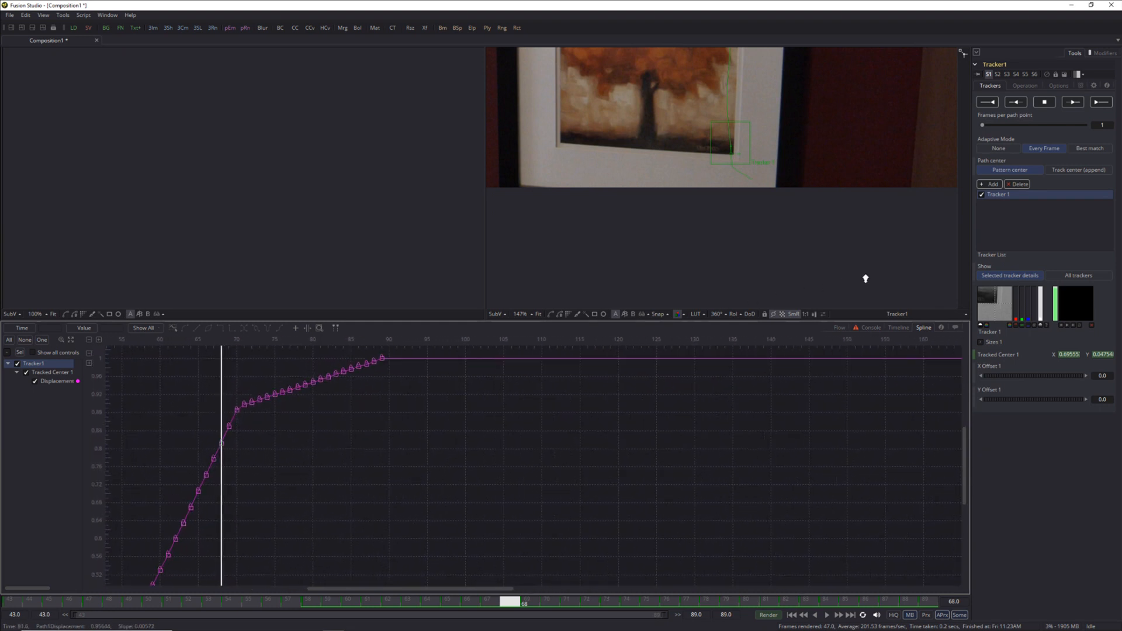
scroll(841, 283, "down", 1)
left_click_drag(310, 468, 533, 446)
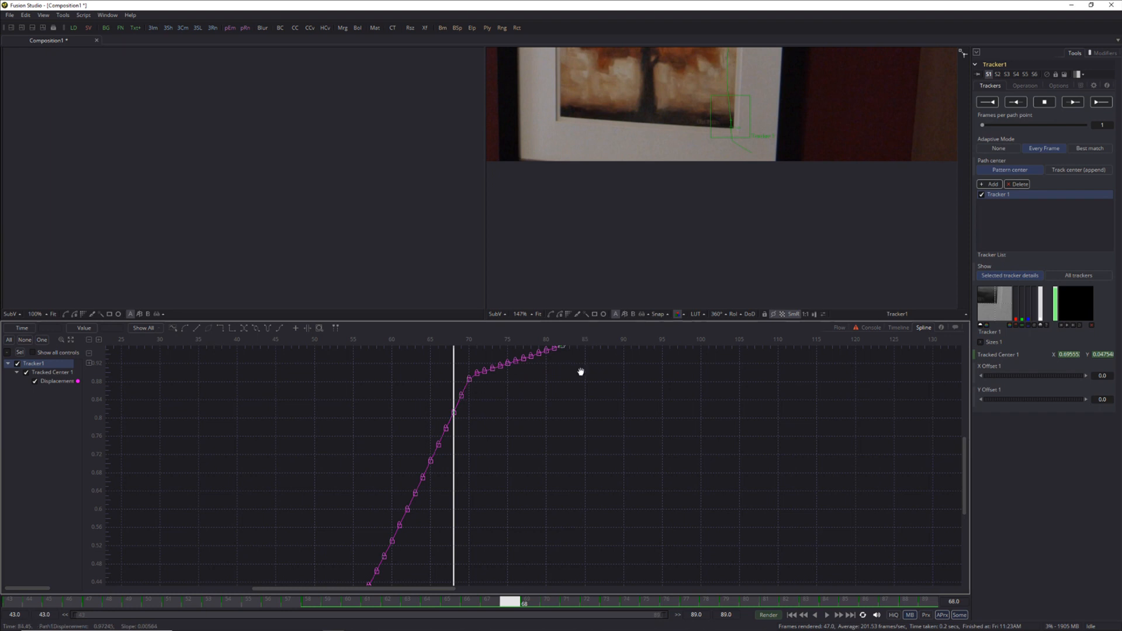
Step: Delete all of Tracker1's displacement keyframes after frame 70
left_click_drag(580, 372, 543, 459)
left_click_drag(632, 370, 441, 473)
key("Delete")
left_click_drag(439, 418, 440, 421)
key("Delete")
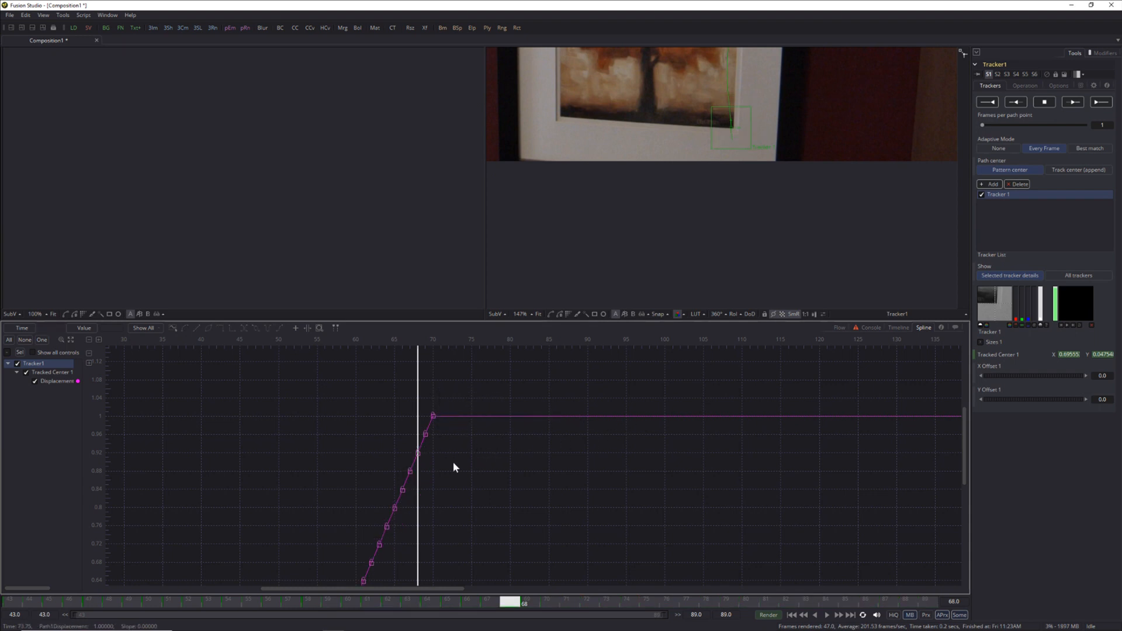
Step: At frame 70, set Path Center to Track center (append) and move the tracker pattern to the orange tree picture's upper-right corner
mouse_move(419, 472)
left_mouse_down()
mouse_move(436, 474)
mouse_move(416, 481)
mouse_move(433, 482)
left_mouse_up()
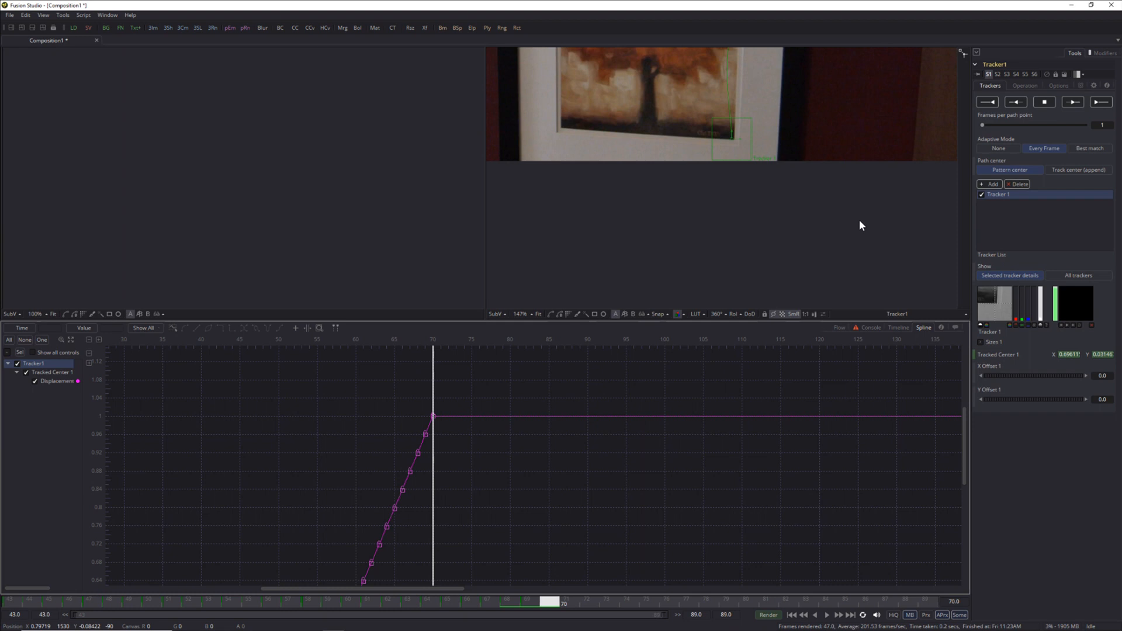
left_click_drag(867, 222, 697, 288)
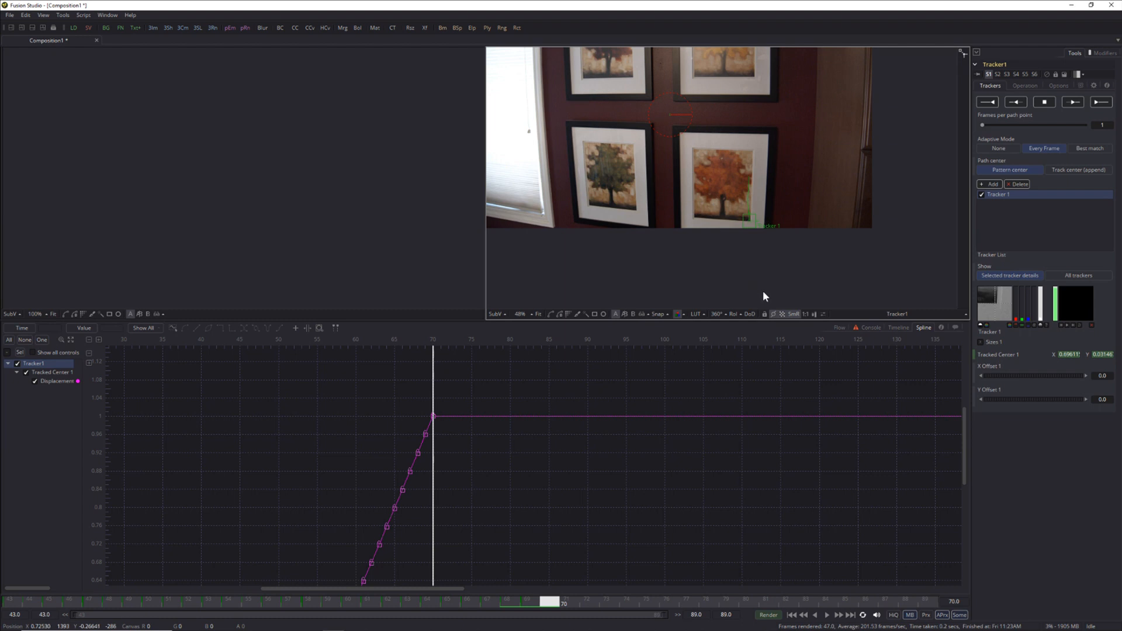
left_click(1079, 170)
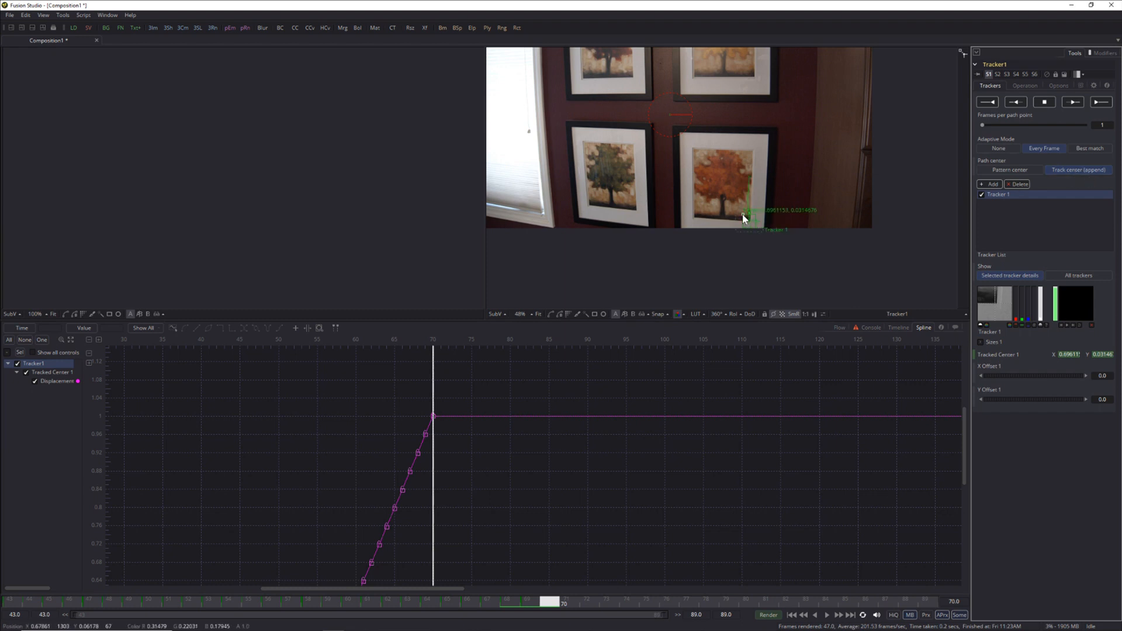
left_click_drag(744, 219, 746, 145)
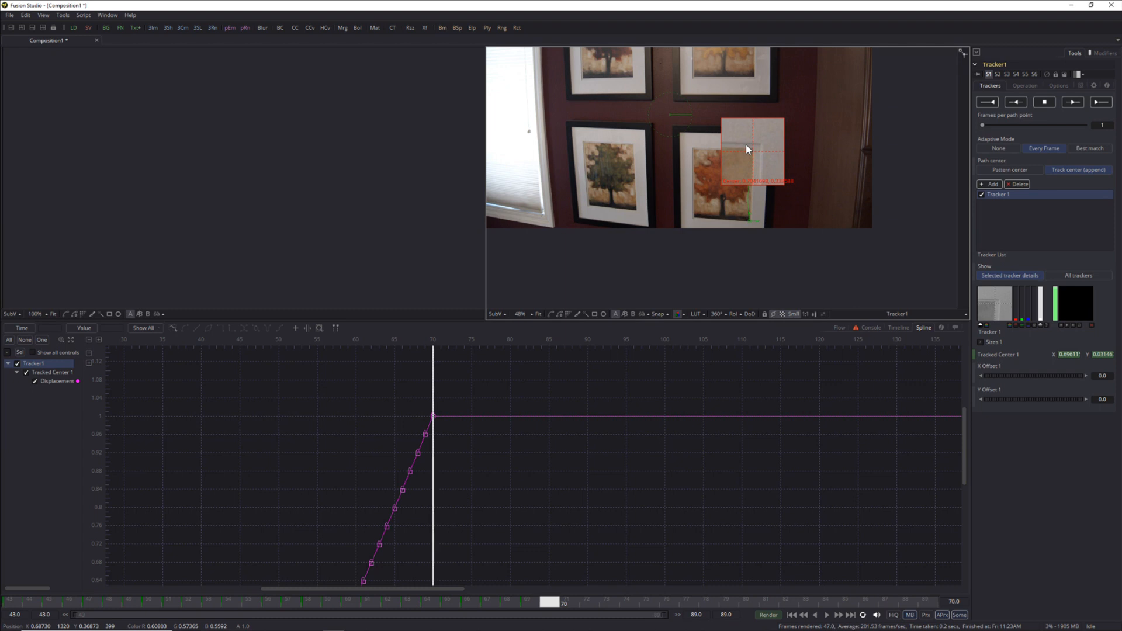
left_click_drag(745, 145, 746, 146)
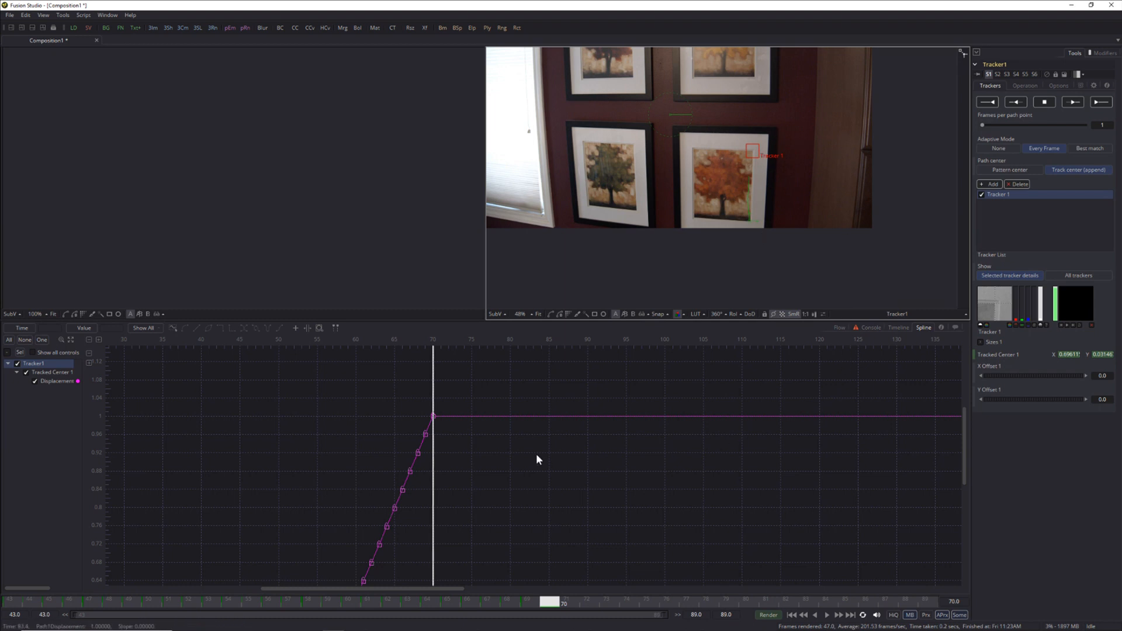
Step: Track the new pattern forward from frame 70 and check the extended displacement curve
left_click(1074, 105)
left_click(644, 359)
left_click(729, 466)
left_click_drag(639, 505, 276, 626)
left_click_drag(665, 392, 658, 438)
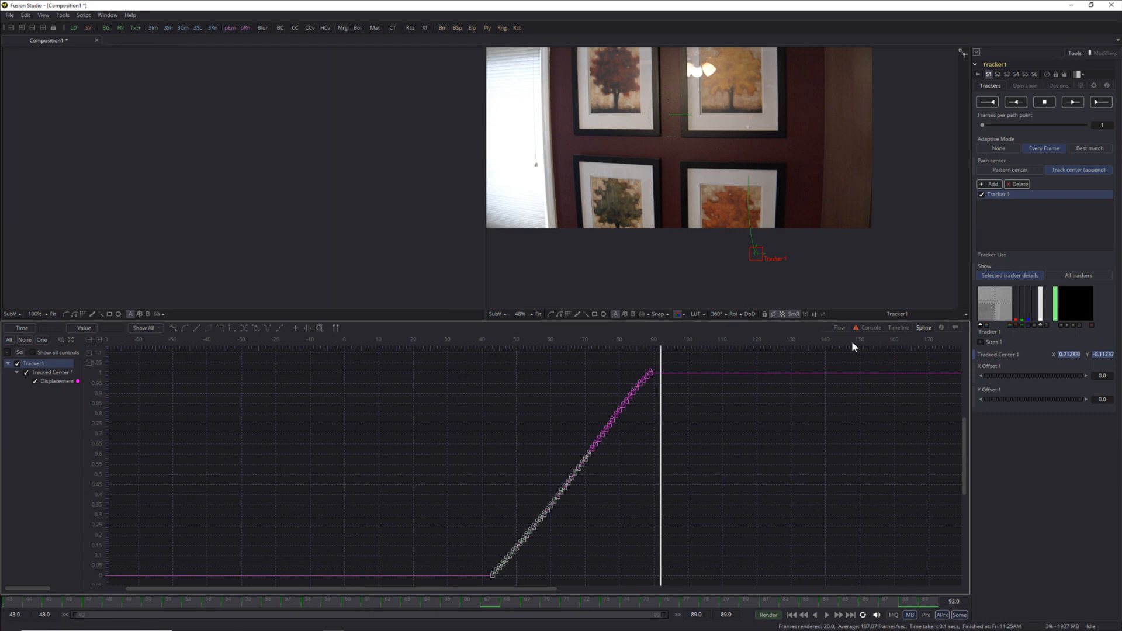
Step: Return to the node flow, space Tracker1 away from the loader and check the track path below the image
left_click(839, 328)
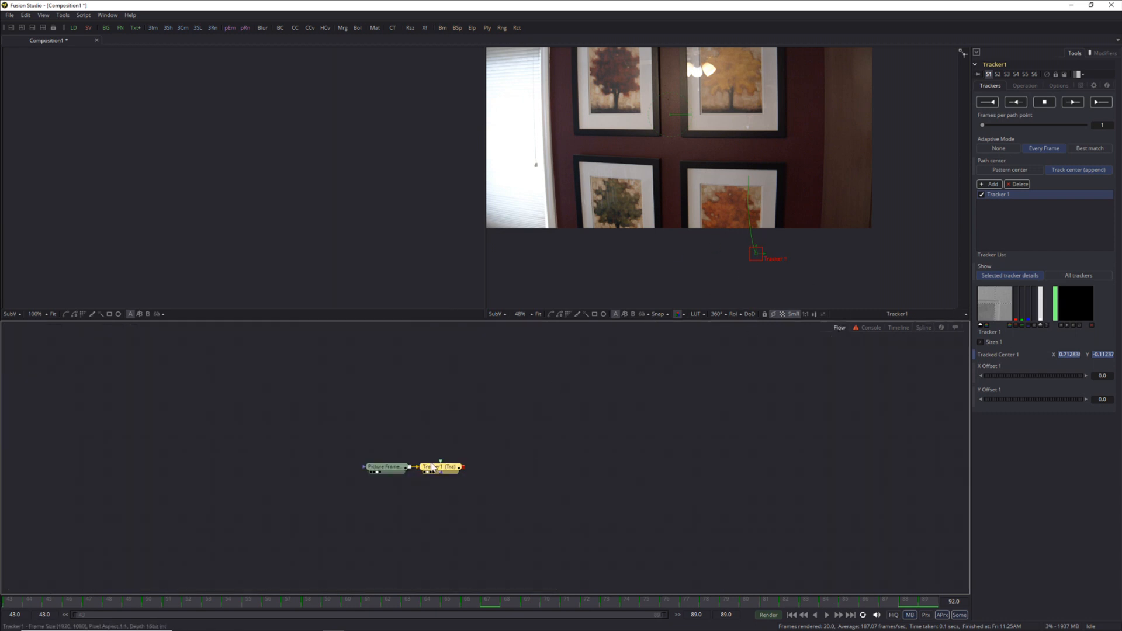
left_click_drag(439, 471, 501, 463)
scroll(657, 279, "down", 3)
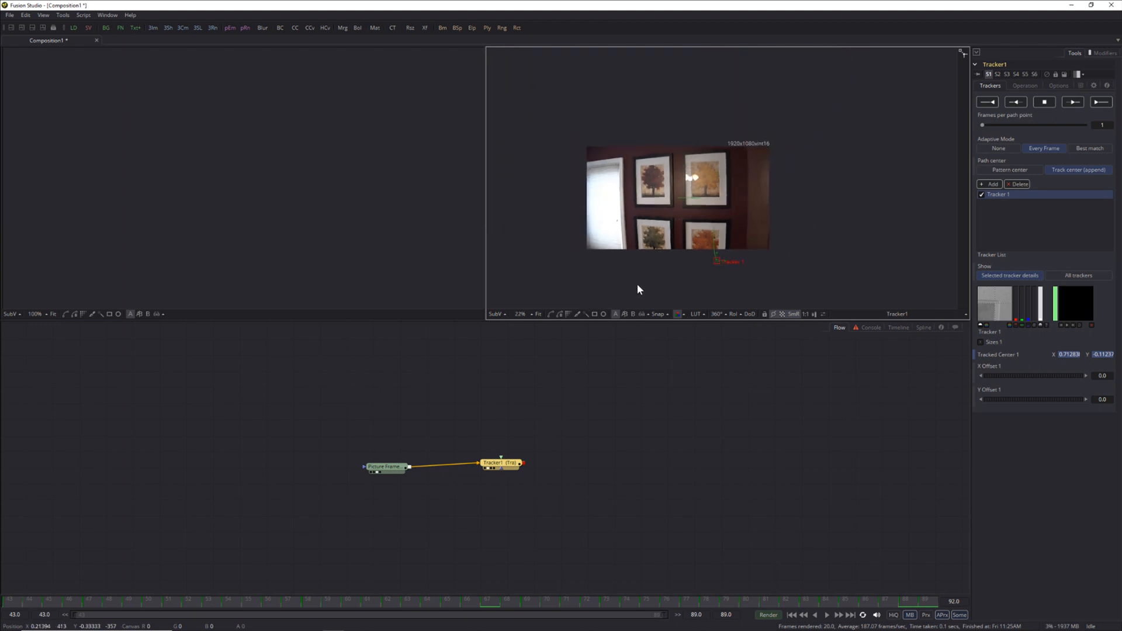
scroll(666, 279, "up", 1)
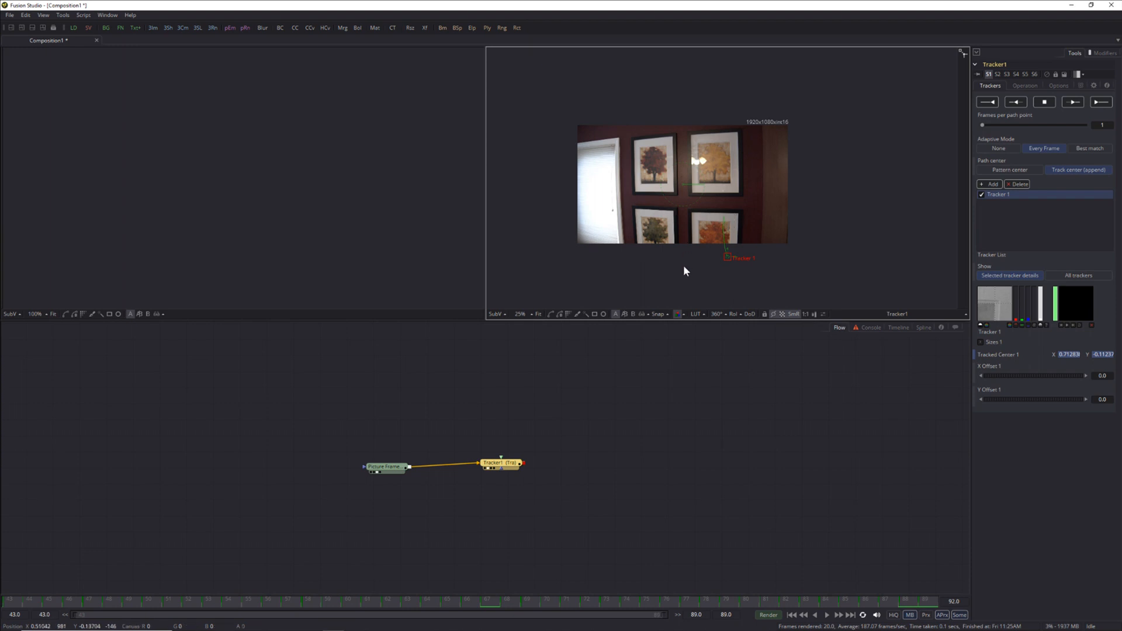
left_click_drag(734, 295, 788, 225)
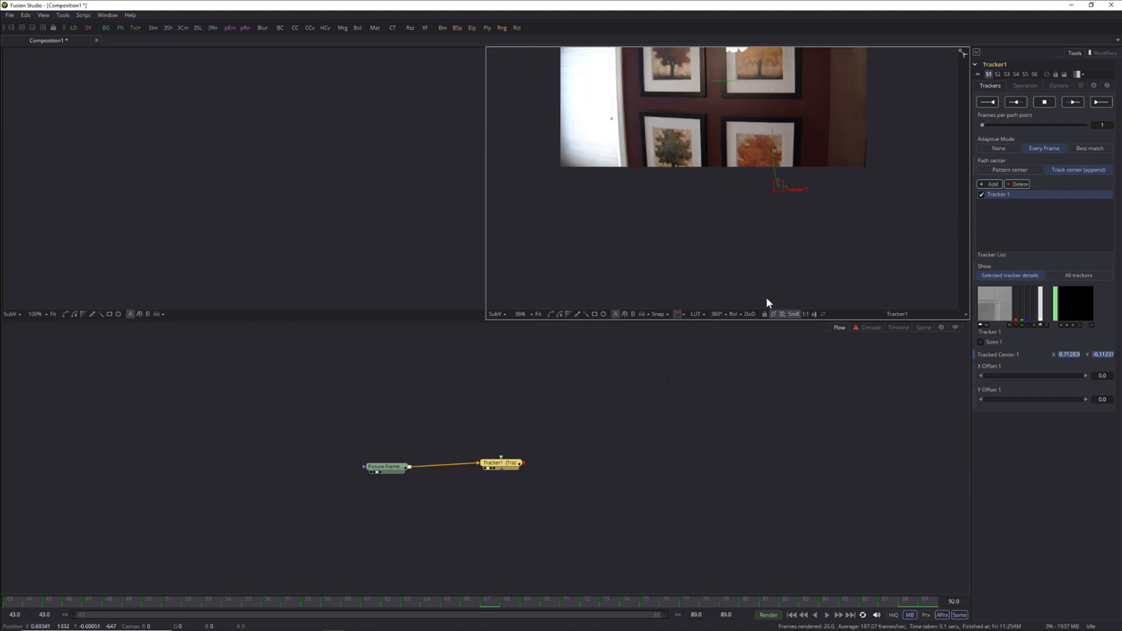
Step: Add a Color Corrector after Tracker1, set its Master Saturation to 0 and space it away from the tracker
left_click(517, 465)
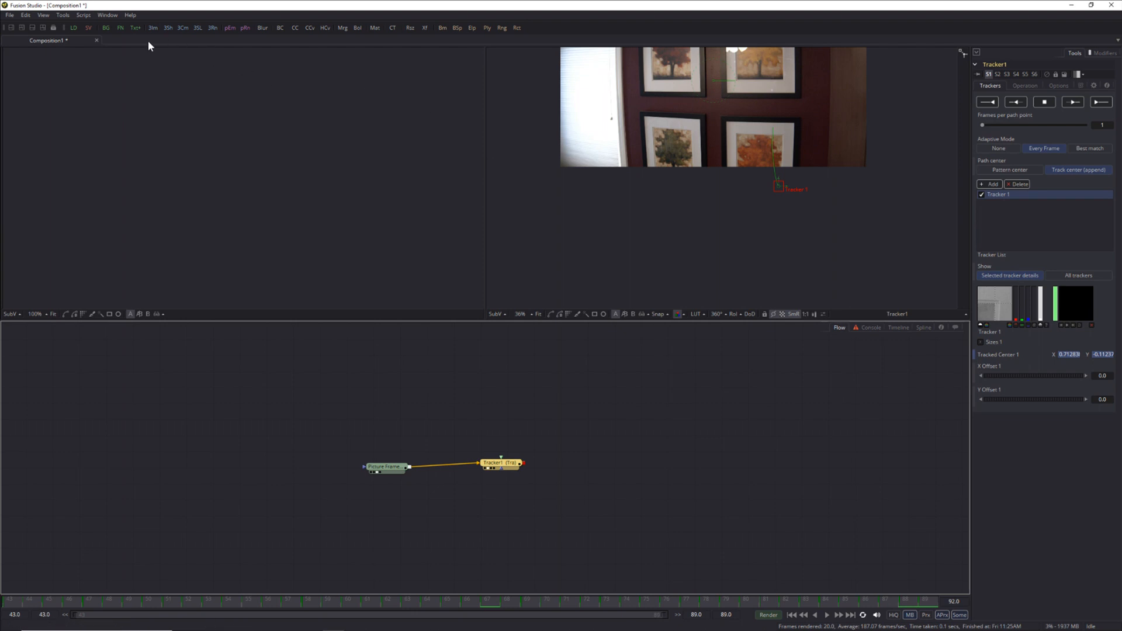
left_click(295, 28)
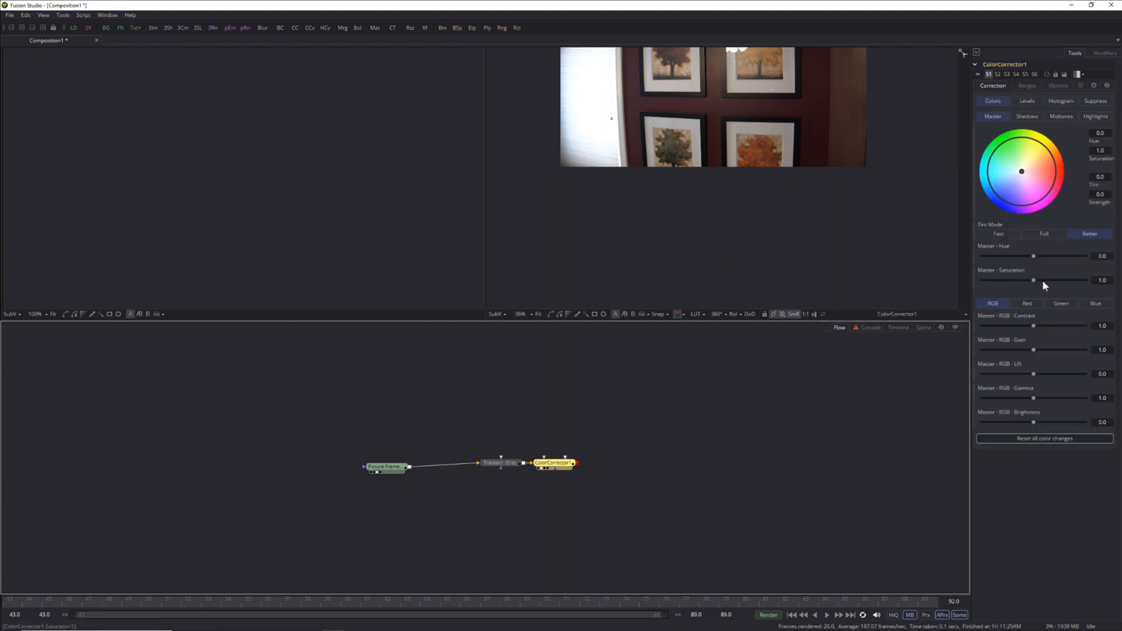
left_click_drag(1033, 279, 772, 311)
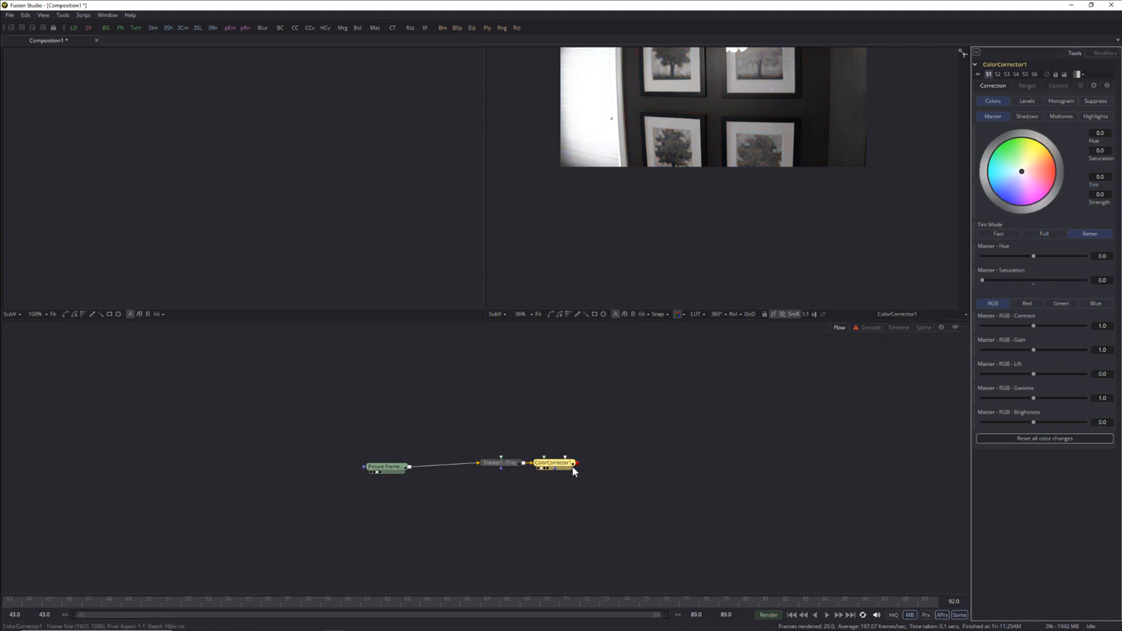
left_click_drag(561, 471, 665, 469)
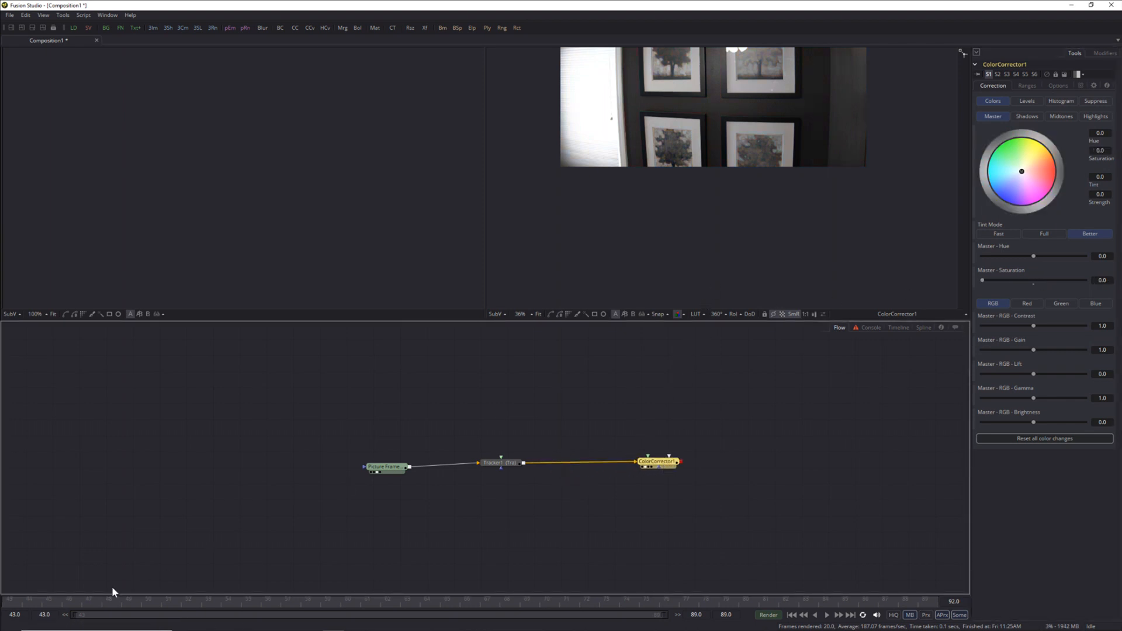
Step: Go to frame 43 and bring the desaturated image fully into view
left_click(24, 608)
left_click_drag(21, 605, 9, 607)
left_click_drag(747, 128, 704, 195)
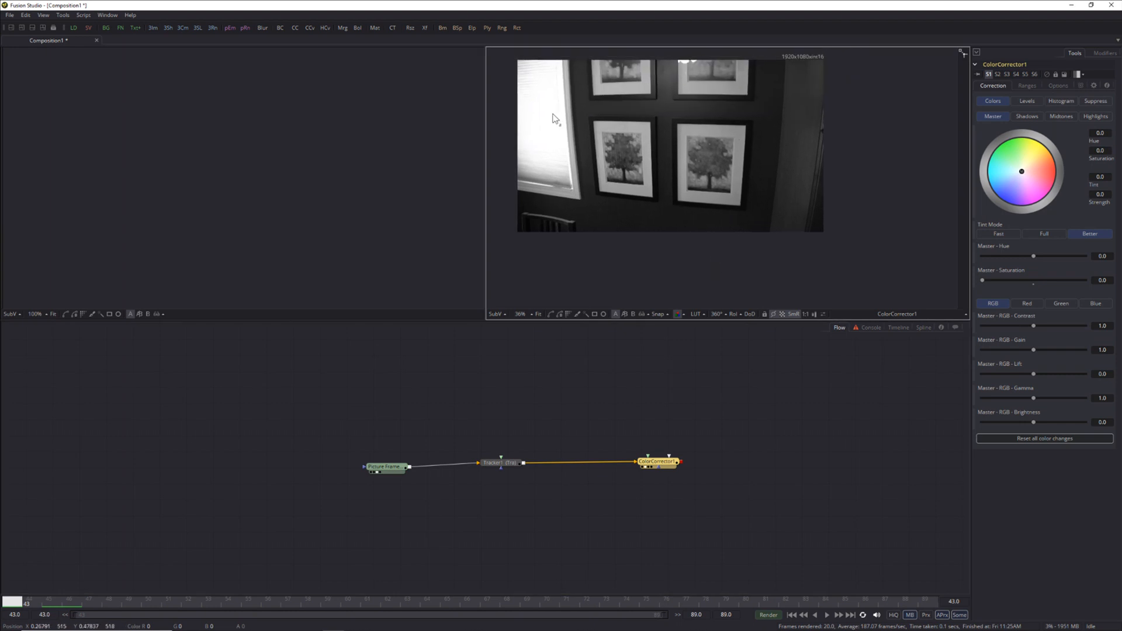
Step: Add a Polygon mask, outline the lower-right tree picture with a closed four-point shape, and connect it to ColorCorrector1 as its mask
left_click_drag(486, 29, 654, 419)
left_click(687, 137)
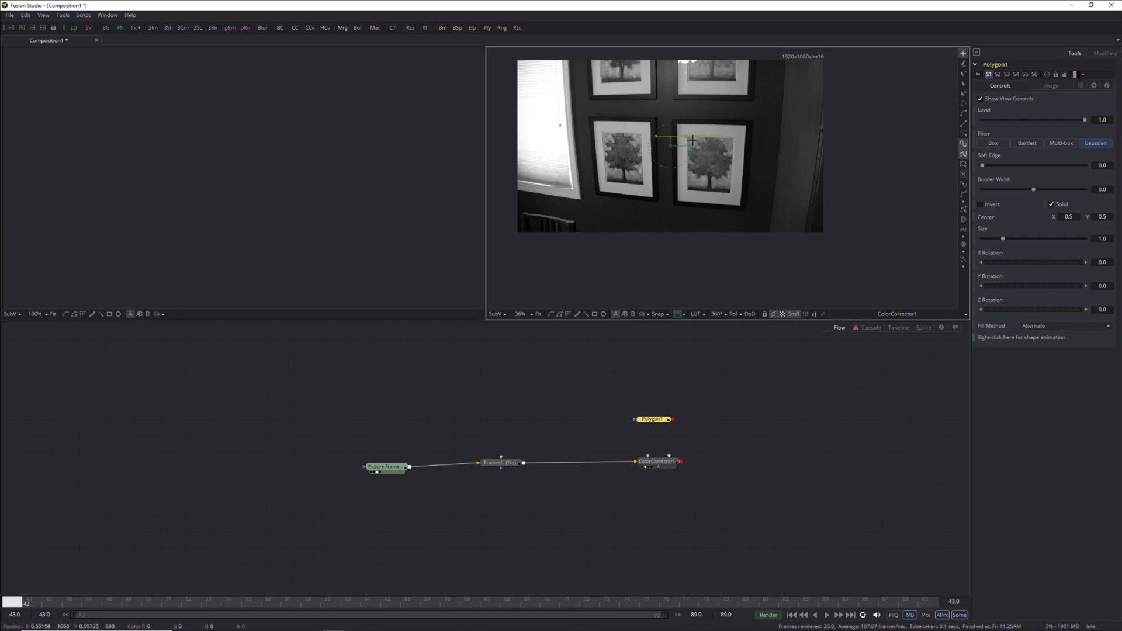
left_click(735, 137)
left_click(732, 194)
left_click(687, 192)
left_click(686, 137)
left_click_drag(671, 421, 660, 467)
Step: Fine-tune the four mask corners at frame 43 so the outline fits the edges of the tree picture
left_click_drag(670, 256, 696, 350)
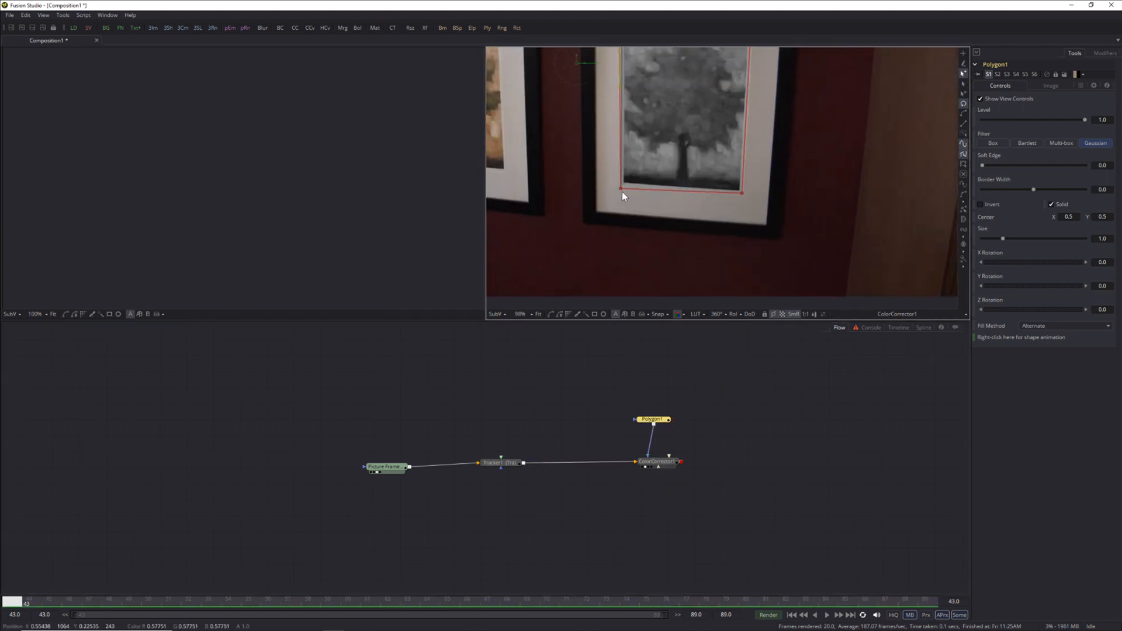
left_click_drag(620, 187, 622, 183)
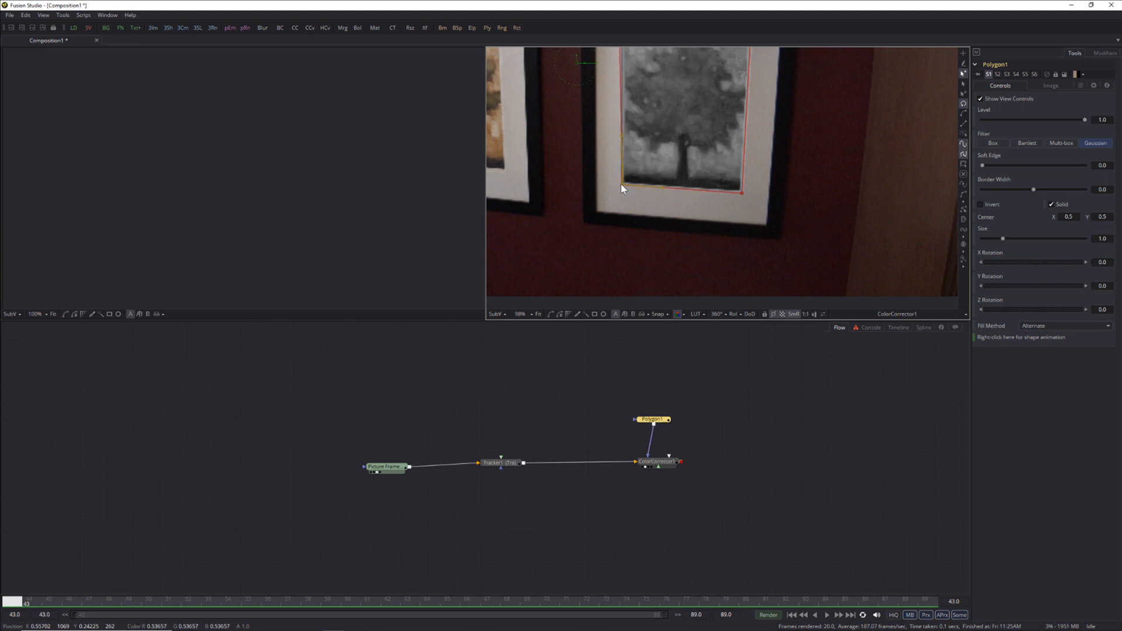
left_click_drag(742, 195, 742, 193)
left_click_drag(621, 187, 621, 185)
left_click_drag(772, 49, 769, 154)
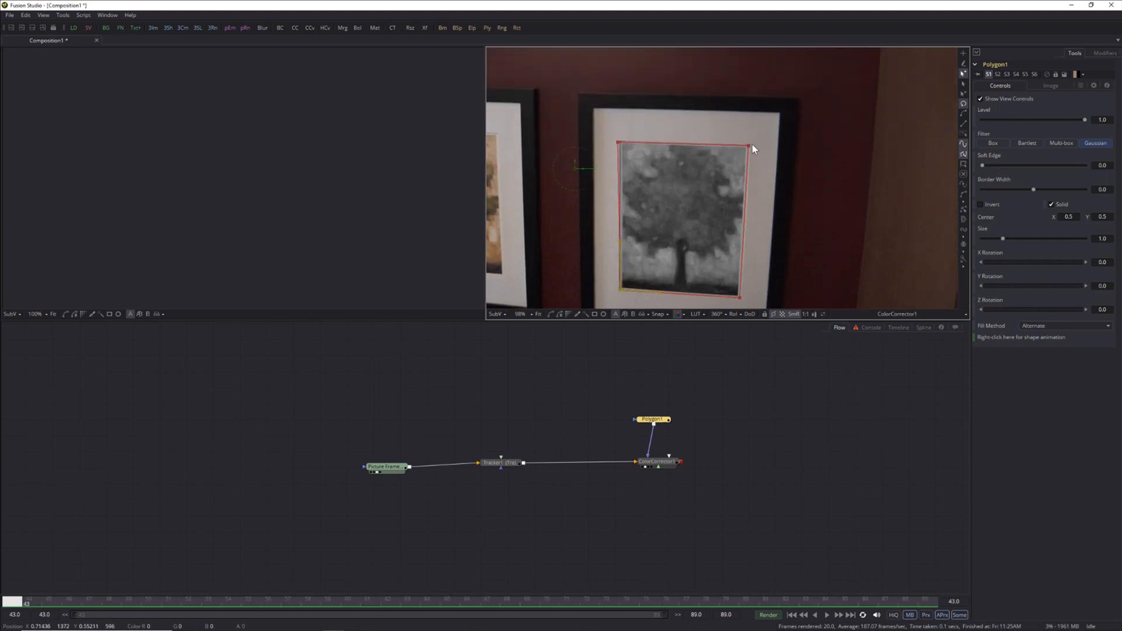
left_click(748, 146)
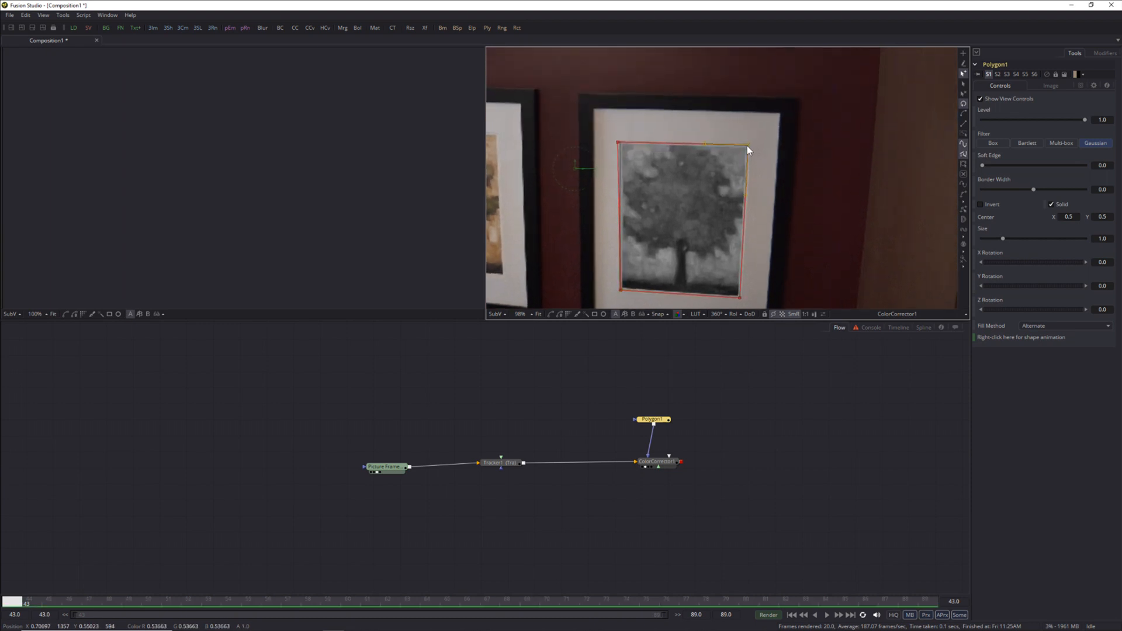
left_click(619, 140)
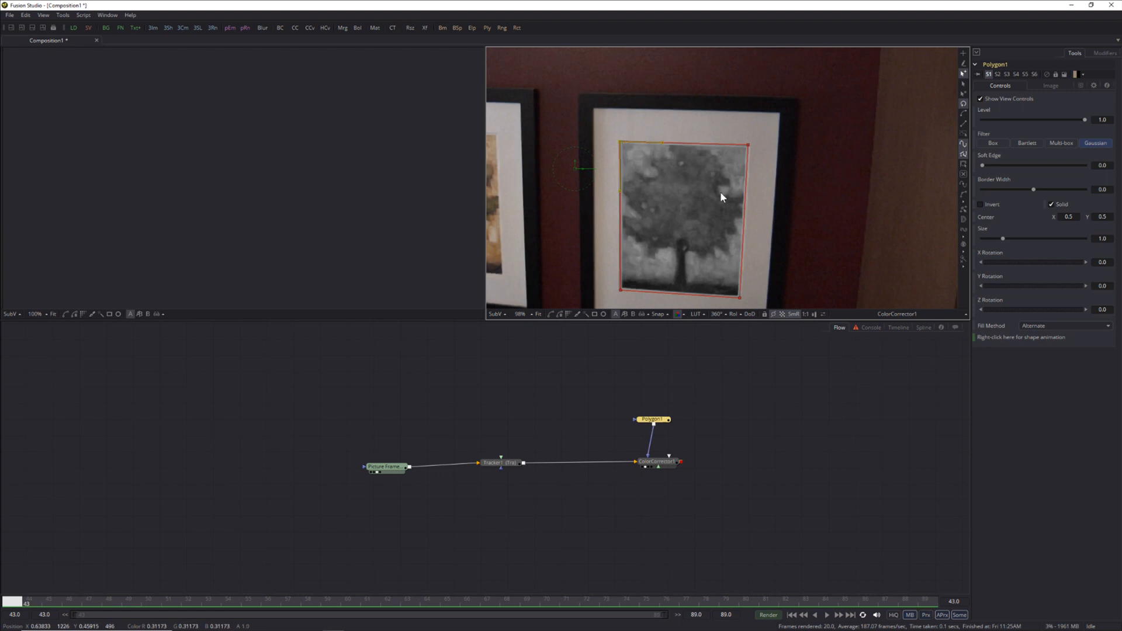
scroll(800, 145, "down", 3)
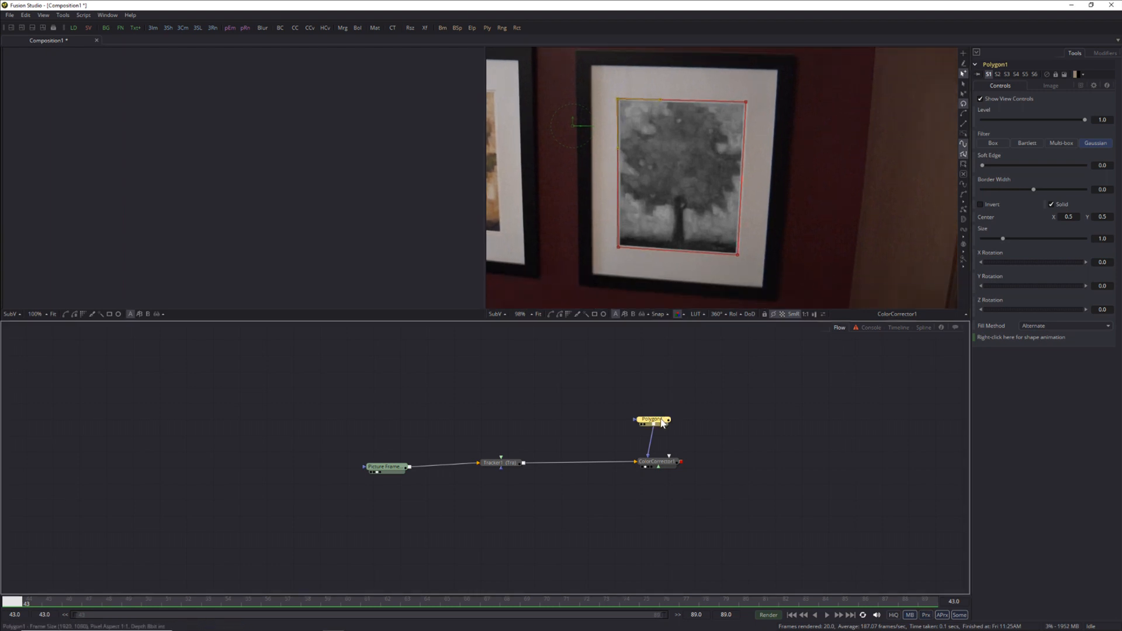
Step: Connect the Center of Polygon1 to Tracker1's Unsteady Position
right_click(990, 215)
mouse_move(1007, 261)
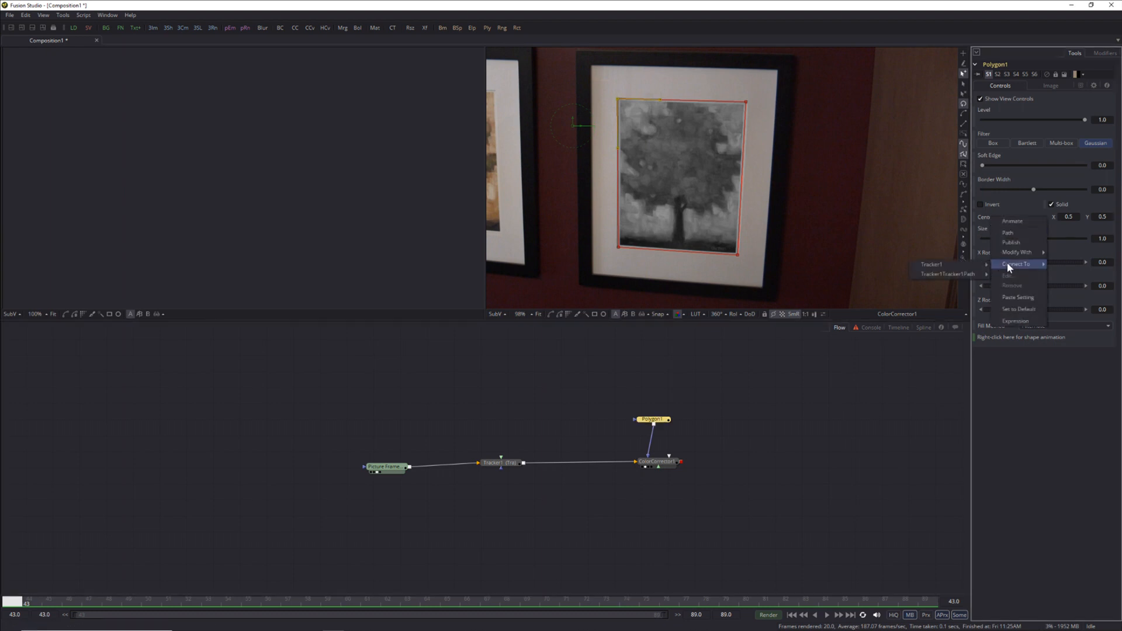
mouse_move(954, 266)
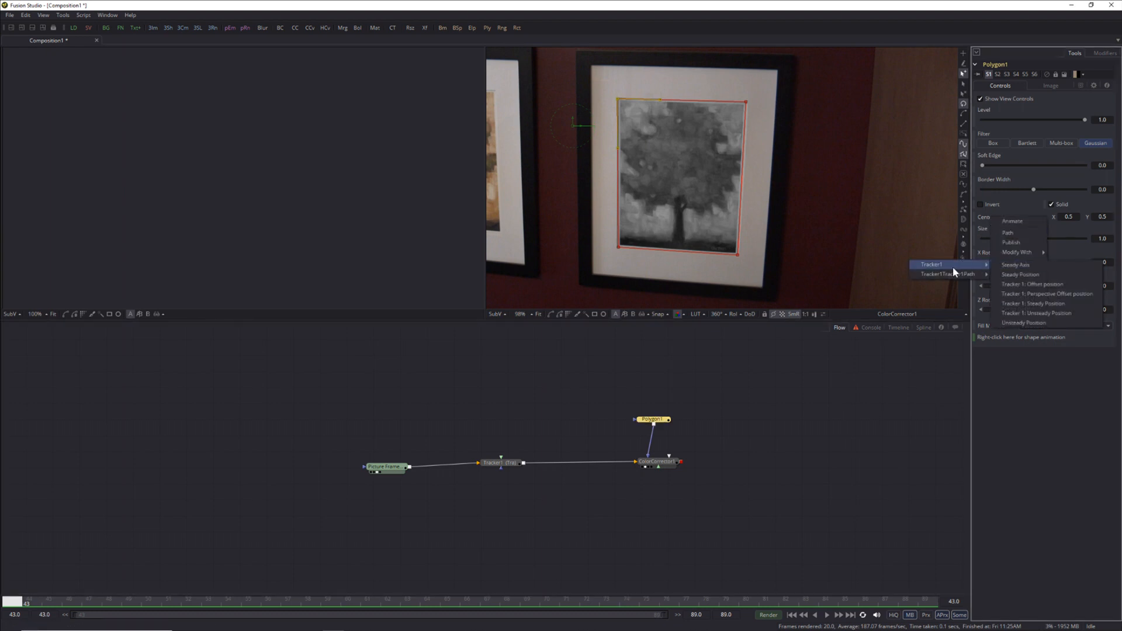
left_click(1015, 325)
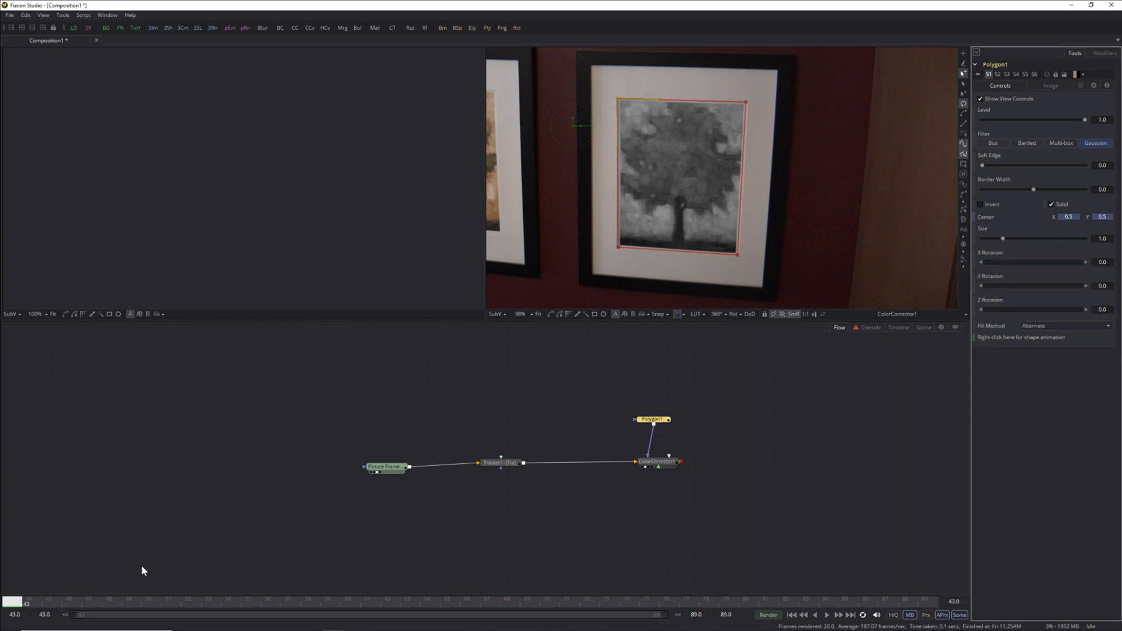
Step: Go to frame 89 and adjust the mask corners to the picture's edges, including the corners beyond the image border
left_click_drag(9, 608, 949, 588)
left_click_drag(885, 468, 830, 434)
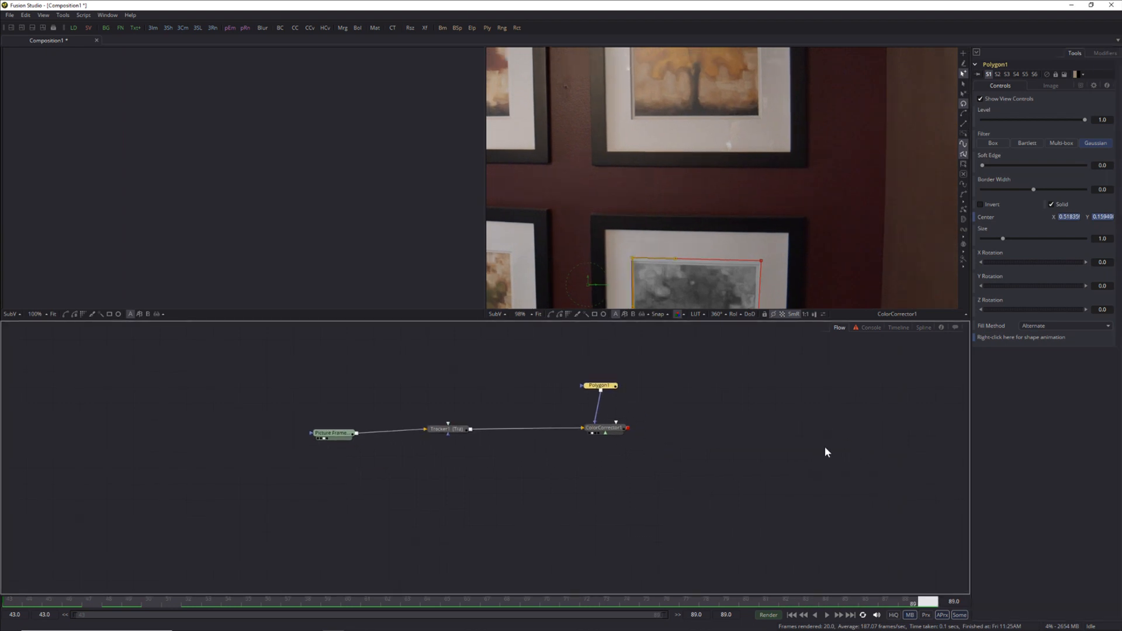
scroll(863, 177, "down", 3)
left_click_drag(901, 177, 869, 141)
scroll(839, 287, "up", 3)
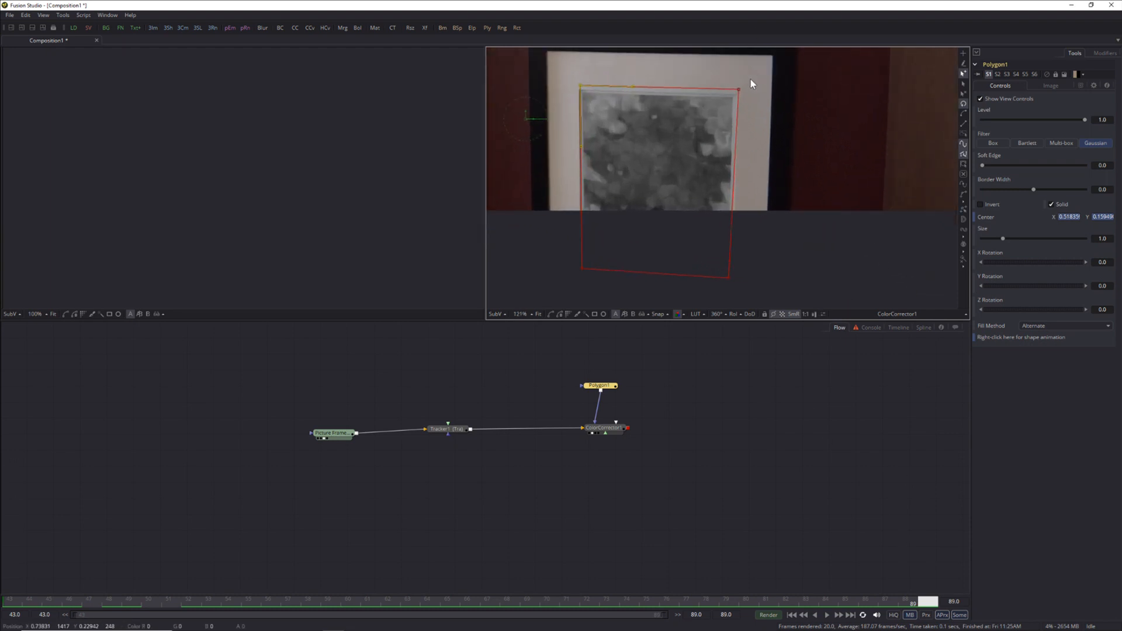
left_click_drag(738, 89, 732, 94)
left_click_drag(580, 85, 582, 92)
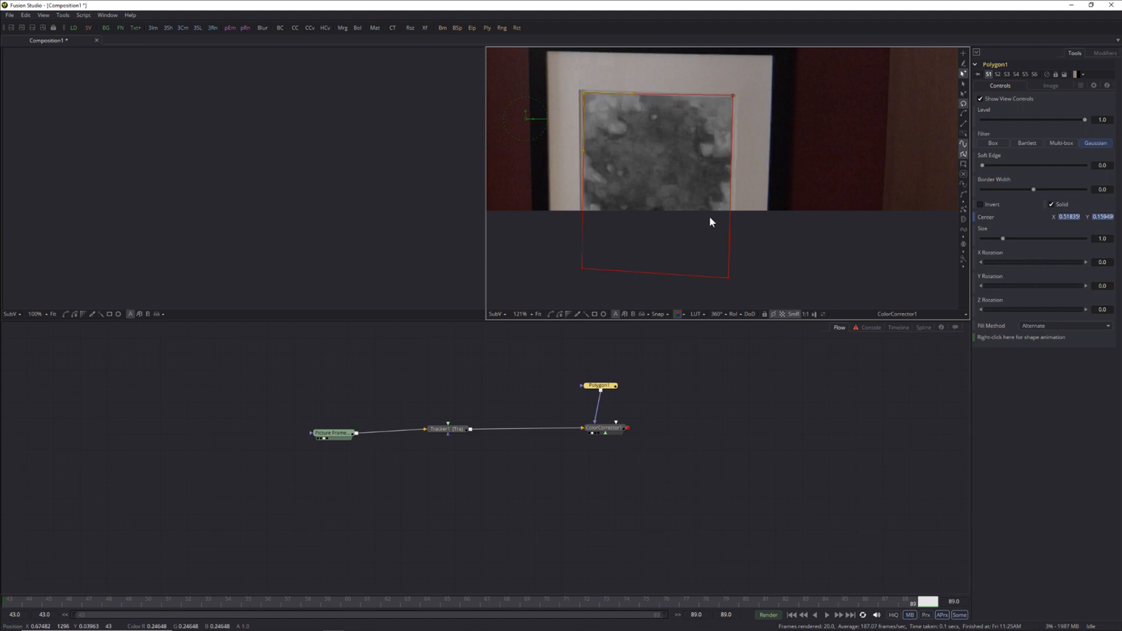
left_click_drag(728, 278, 732, 278)
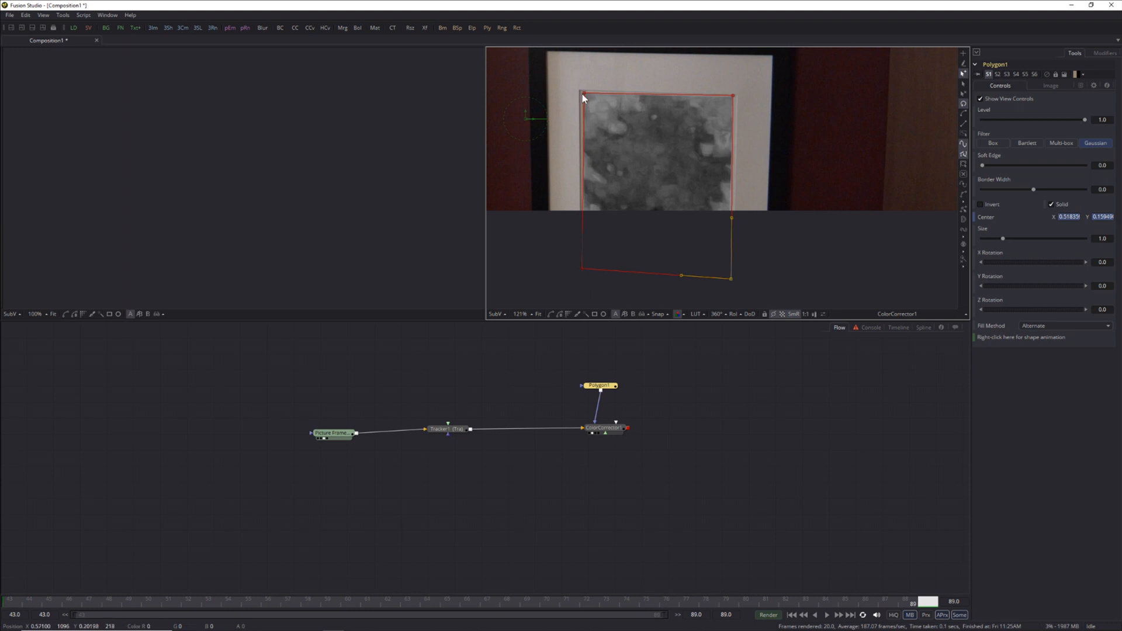
left_click_drag(586, 94, 582, 93)
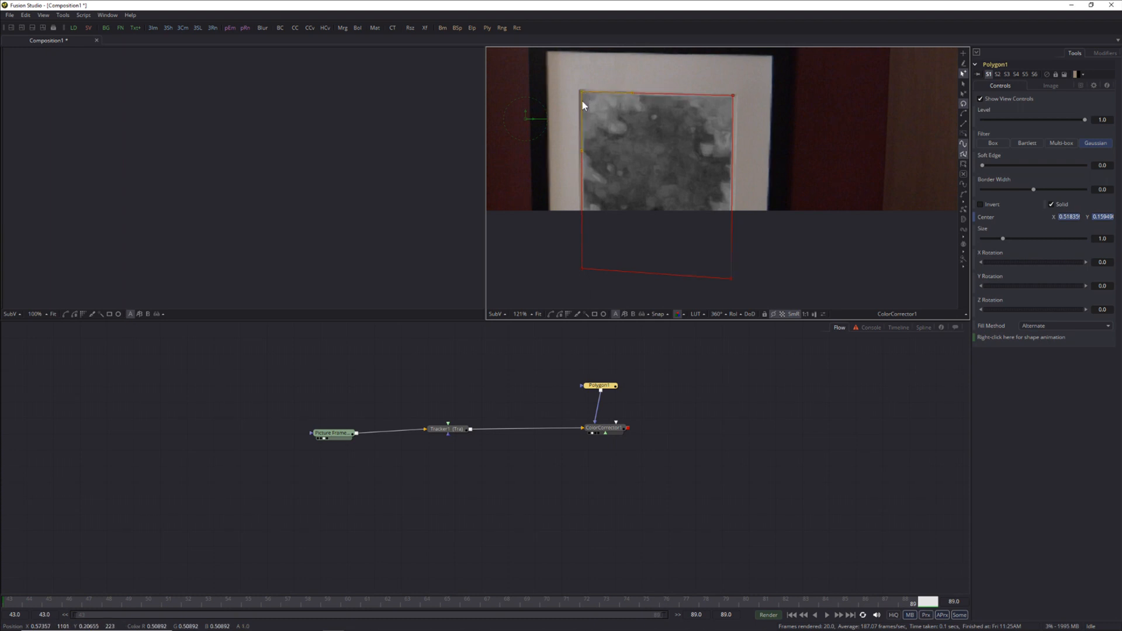
left_click(581, 269)
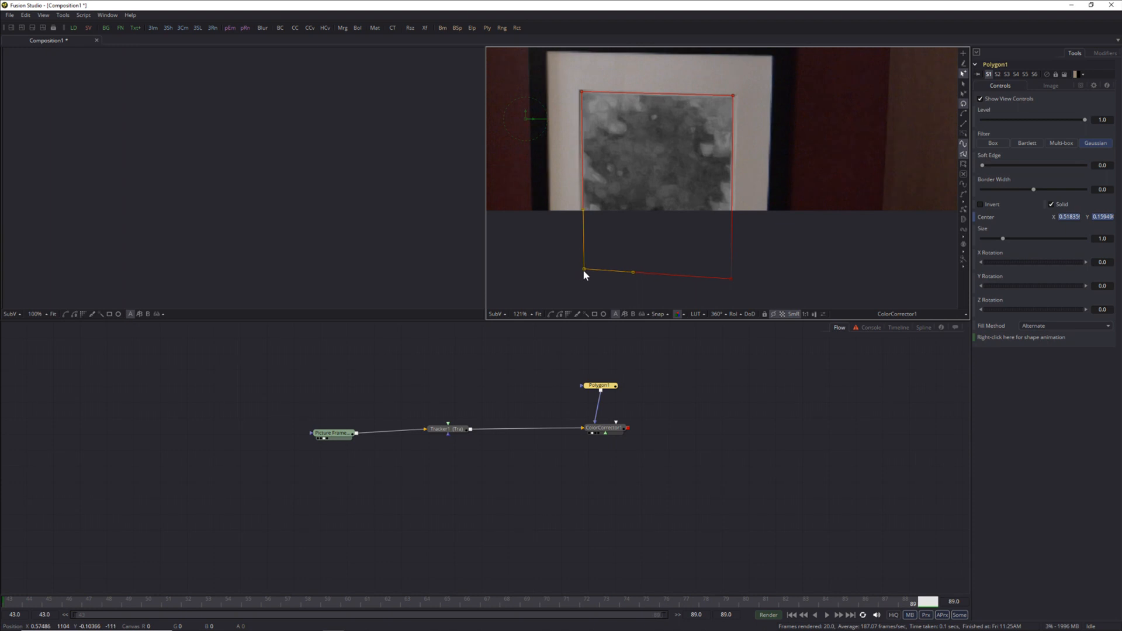
Step: Go to frame 73 and nudge the four mask corners onto the edges of the desaturated picture
left_click_drag(927, 602, 608, 627)
scroll(878, 228, "down", 2)
left_click_drag(877, 217, 882, 199)
left_click(783, 83)
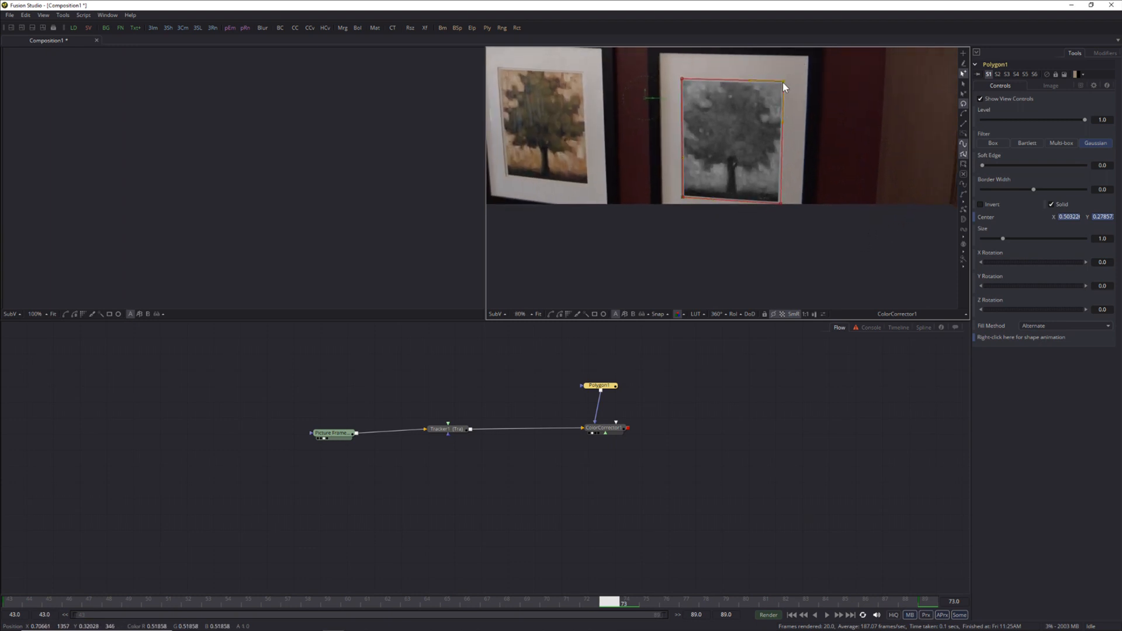
left_click(682, 78)
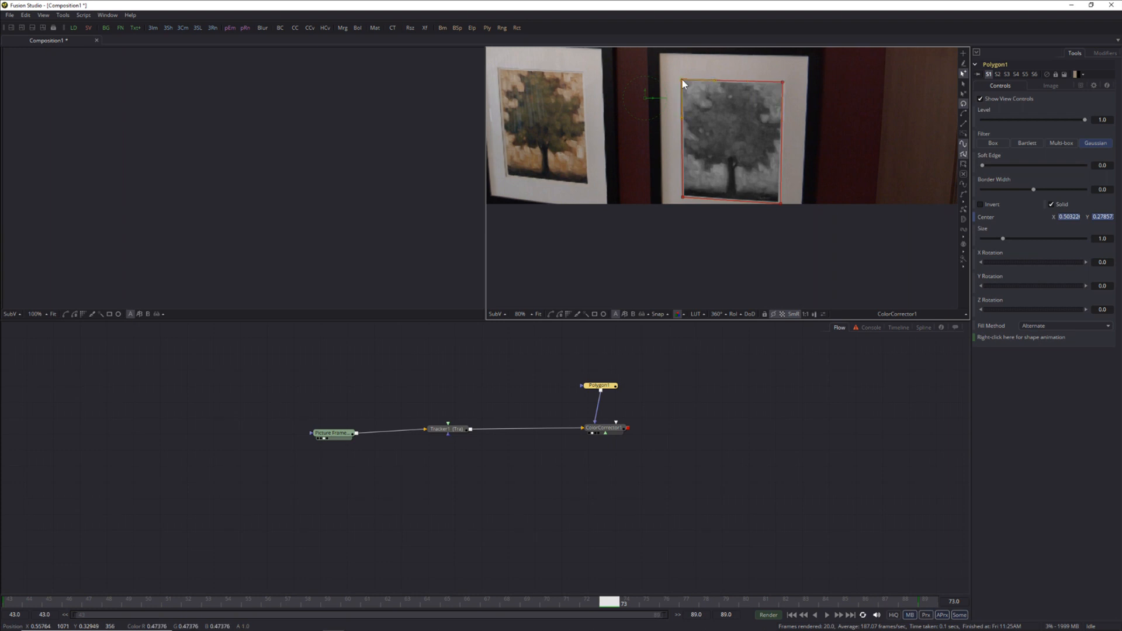
left_click(779, 203)
left_click(684, 198)
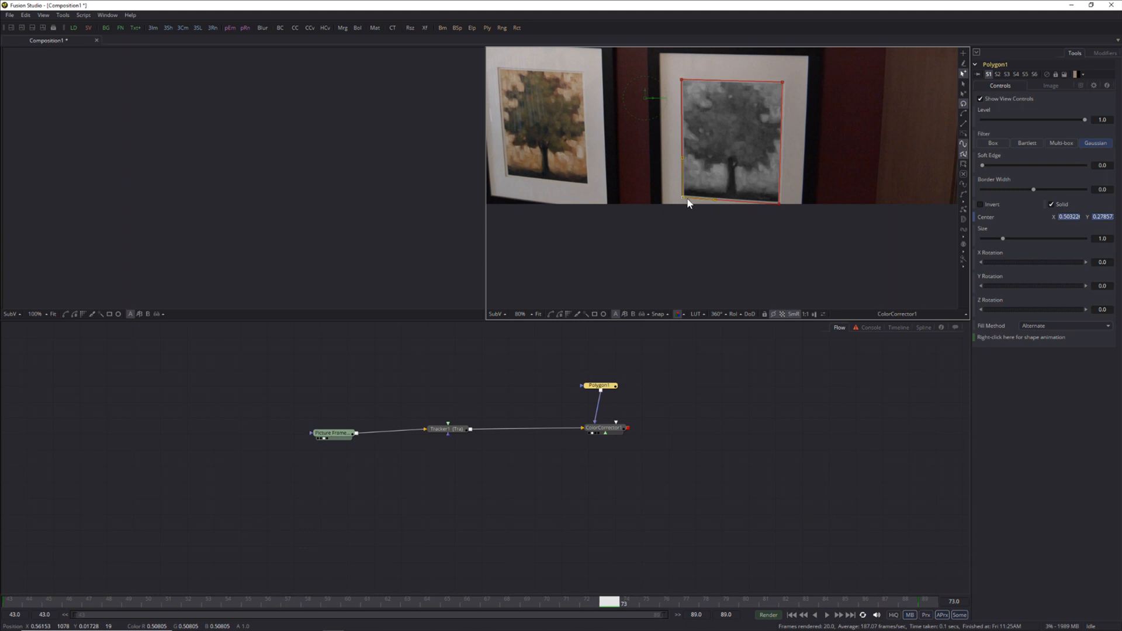
Step: Return to frame 43, play the shot with the full image in view, and check the mask's movement with Polygon1 selected
left_click_drag(606, 602, 17, 624)
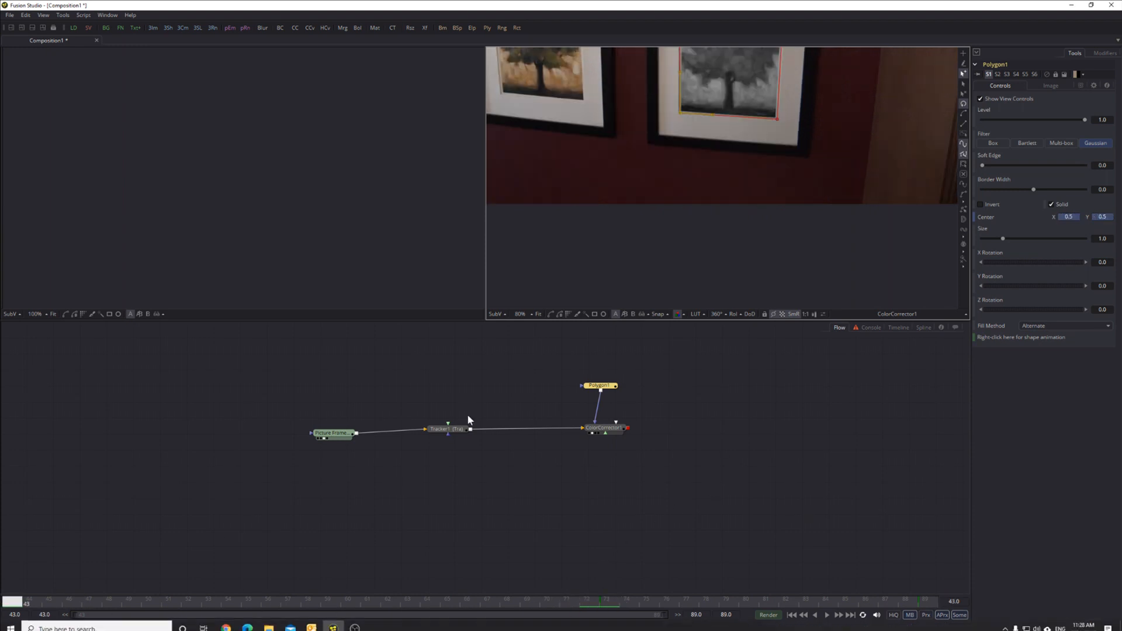
left_click_drag(331, 434, 336, 432)
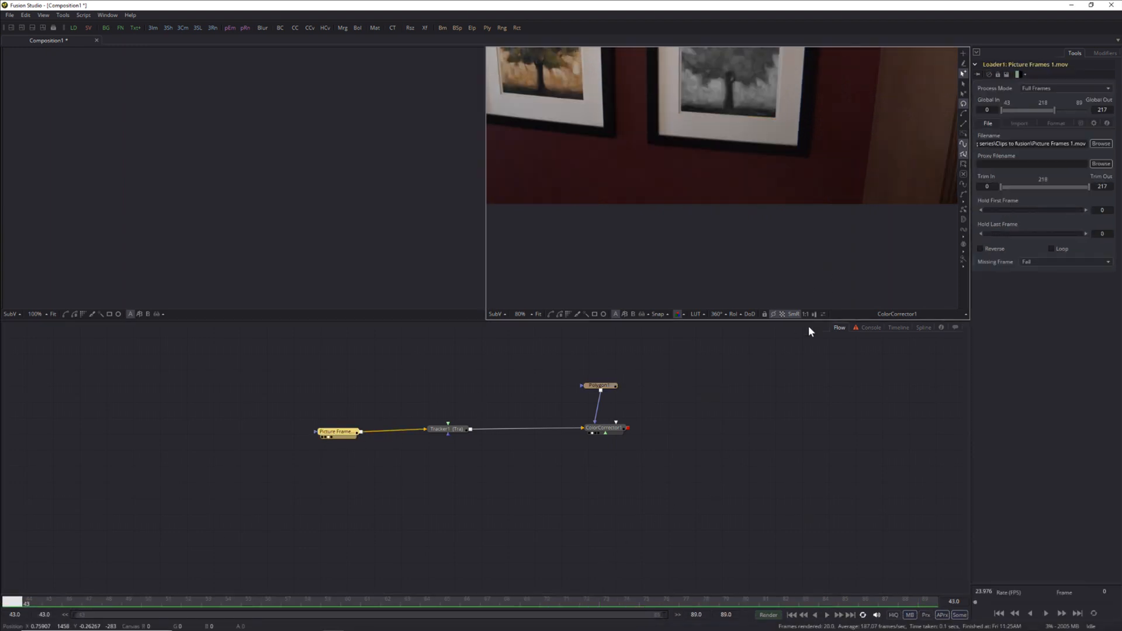
scroll(818, 275, "down", 5)
key("space")
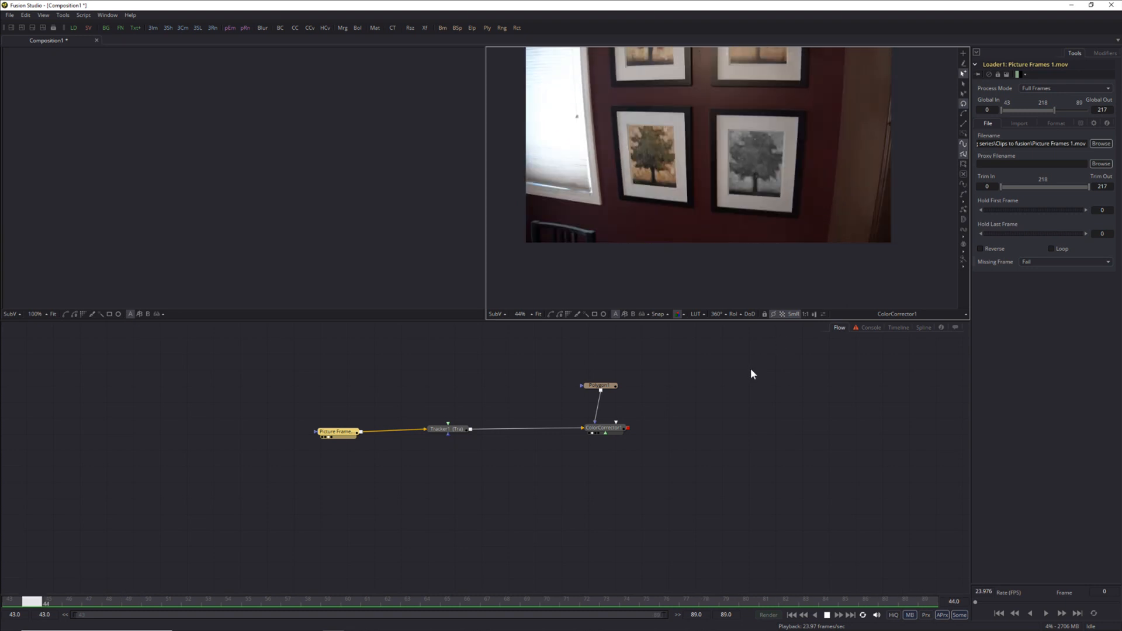
left_click(600, 386)
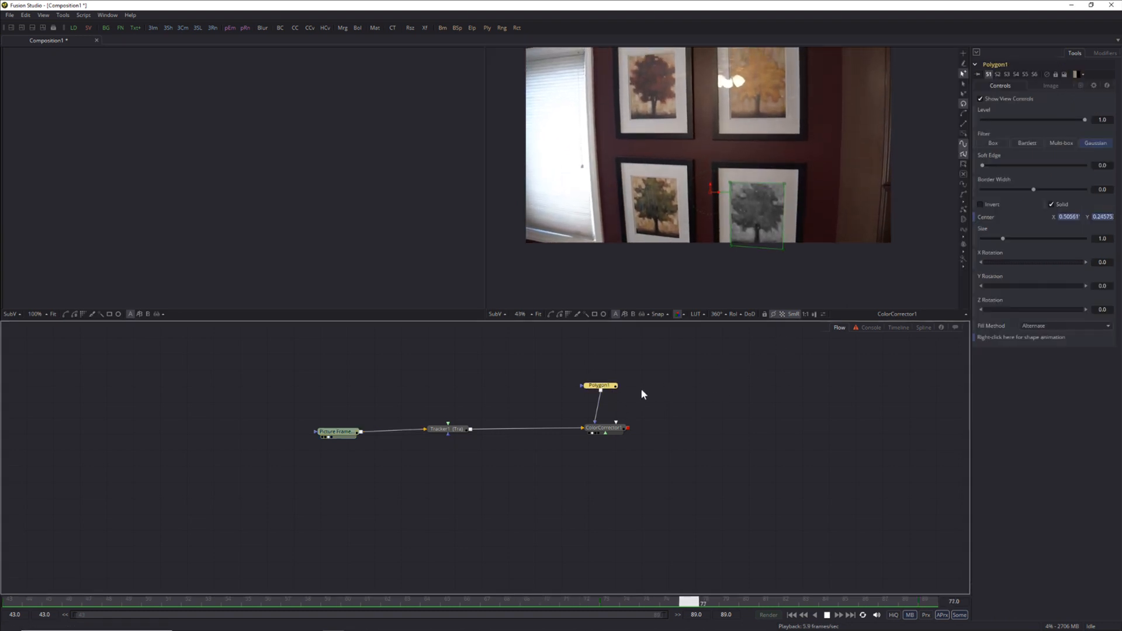
key("space")
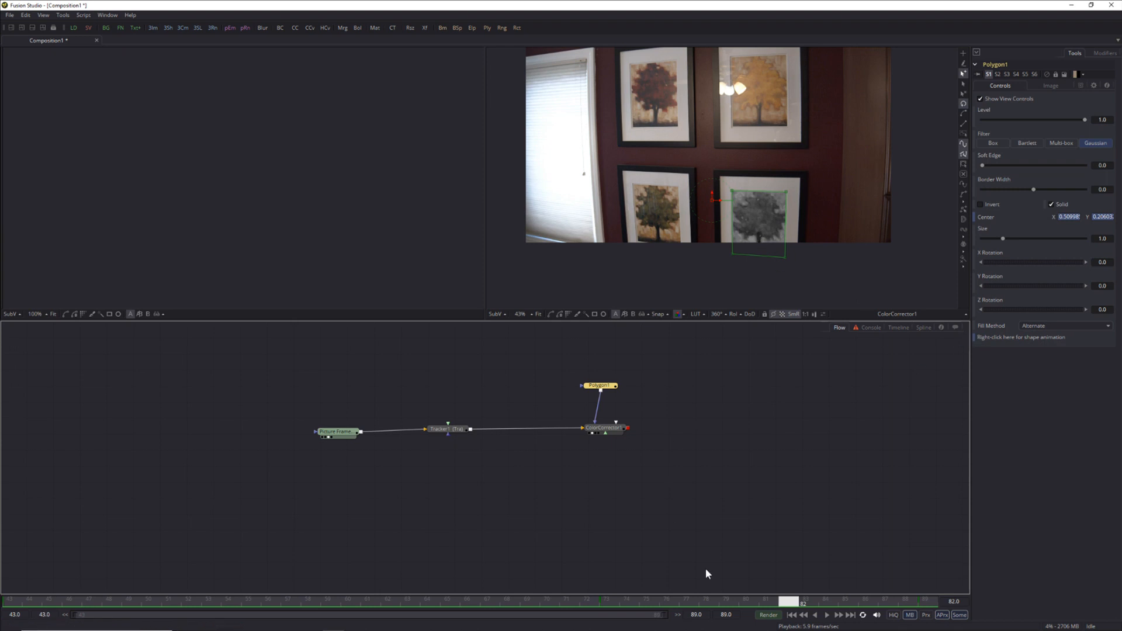
Step: Inspect the mask at frames 73 and 89, marking its off-screen corners, and show Tracker1's path at frame 89
left_click(604, 608)
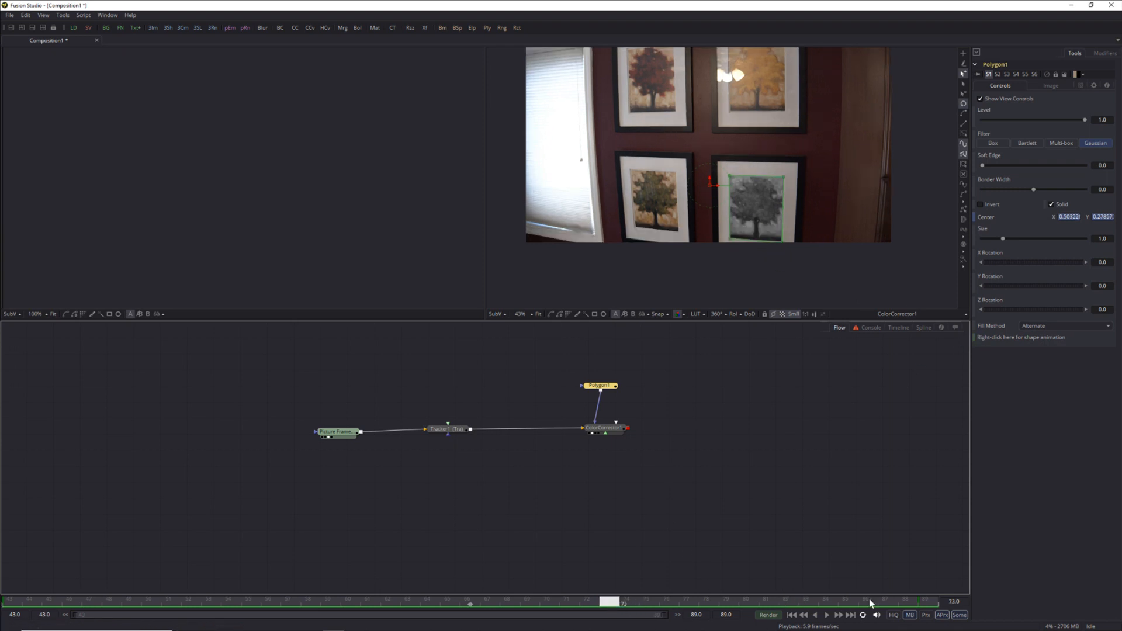
left_click(927, 605)
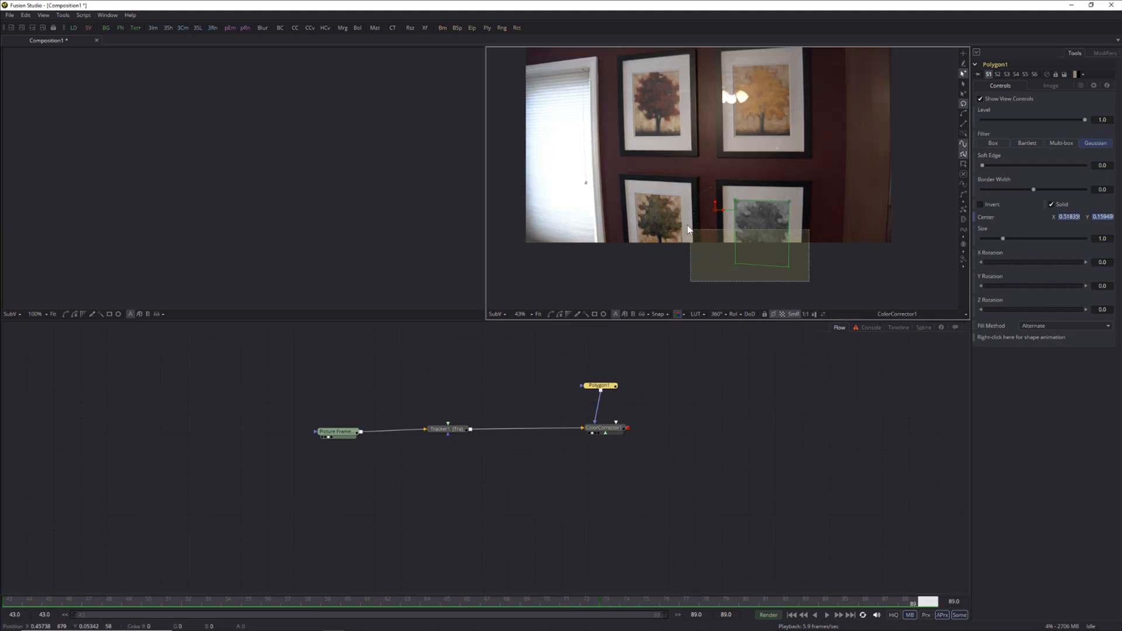
left_click(699, 162)
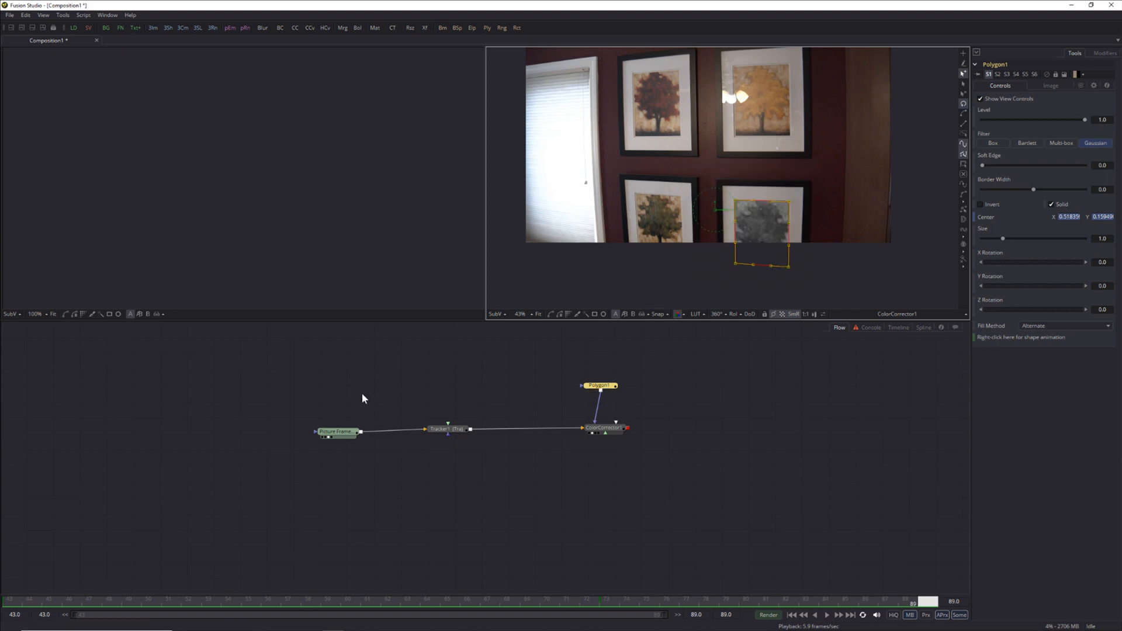
left_click(455, 430)
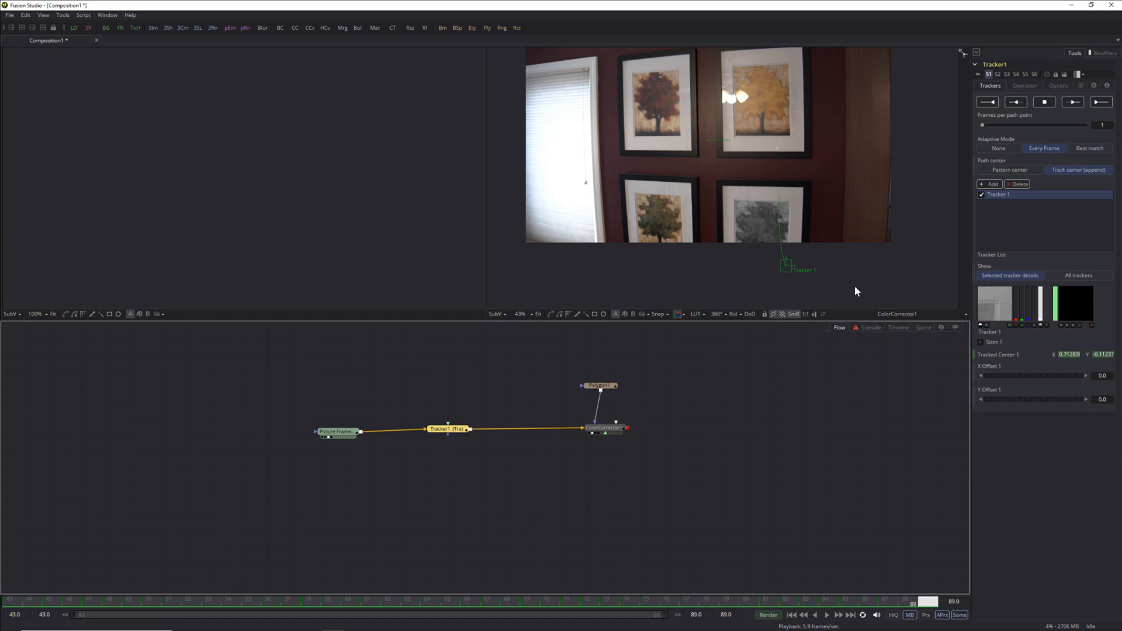